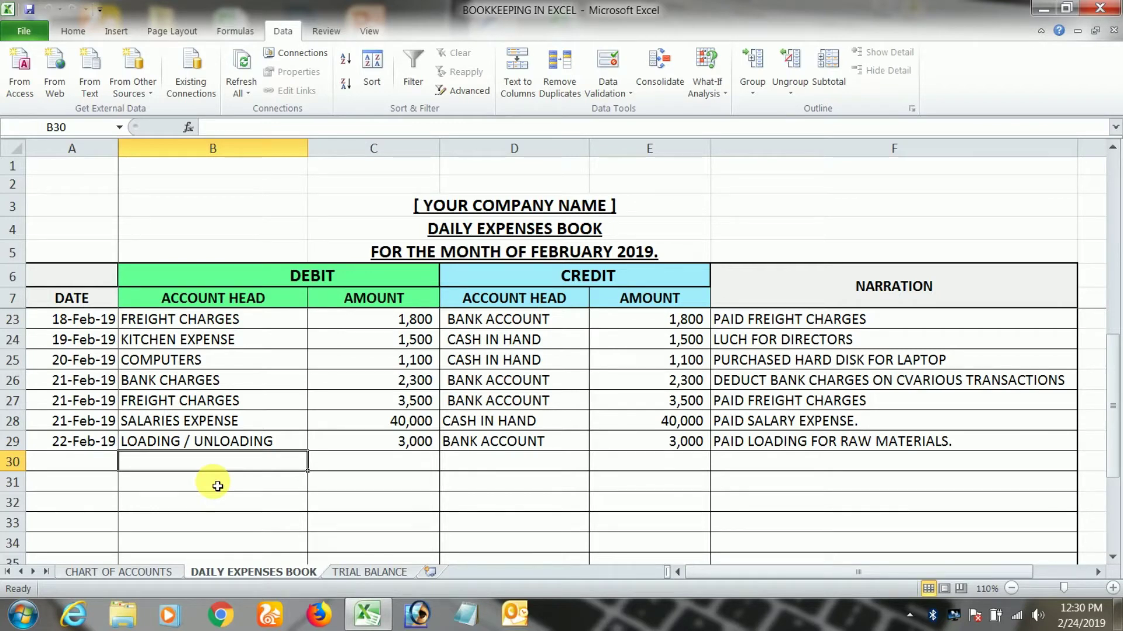
- Check the empty rows B31:B34 below the last entry, settle on B30, then view CHART OF ACCOUNTS
left_click_drag(218, 486, 221, 539)
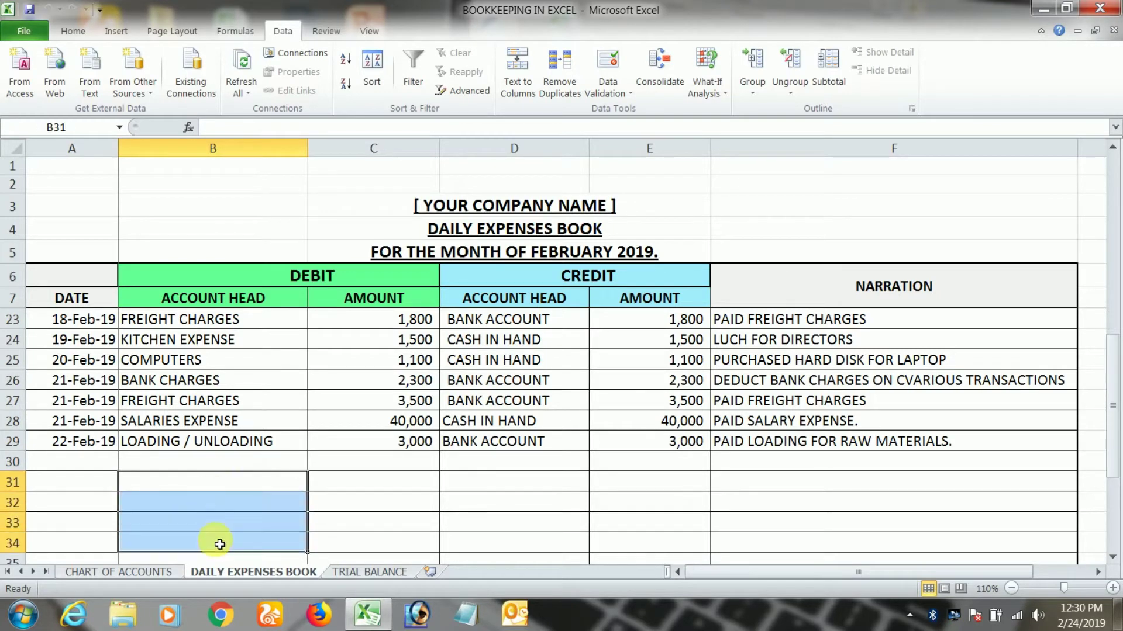
left_click(232, 502)
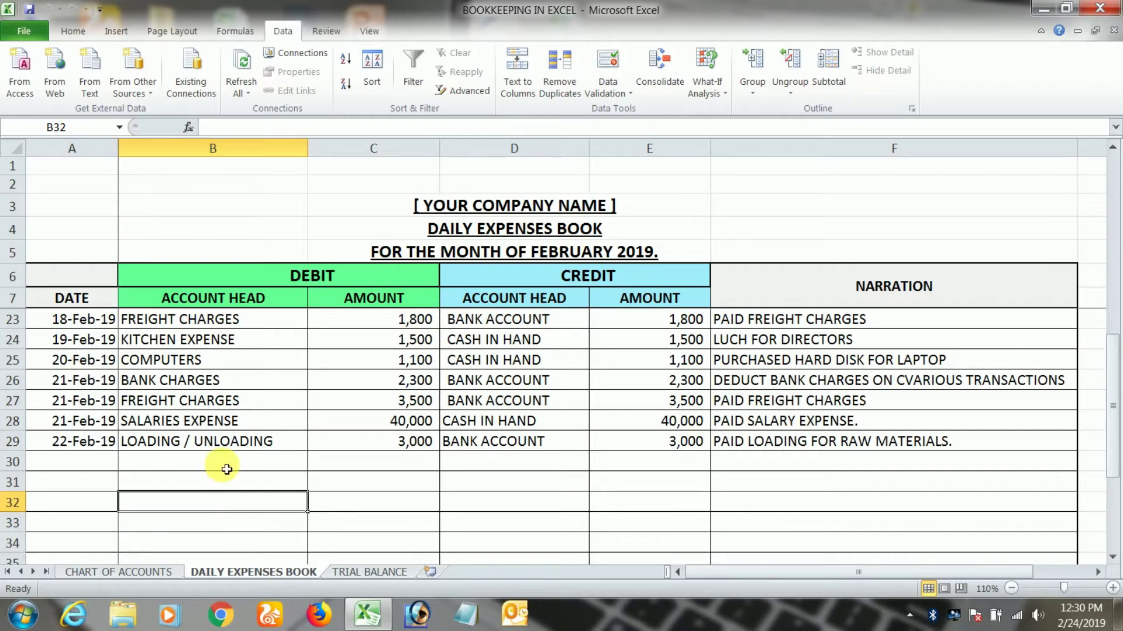
left_click(225, 465)
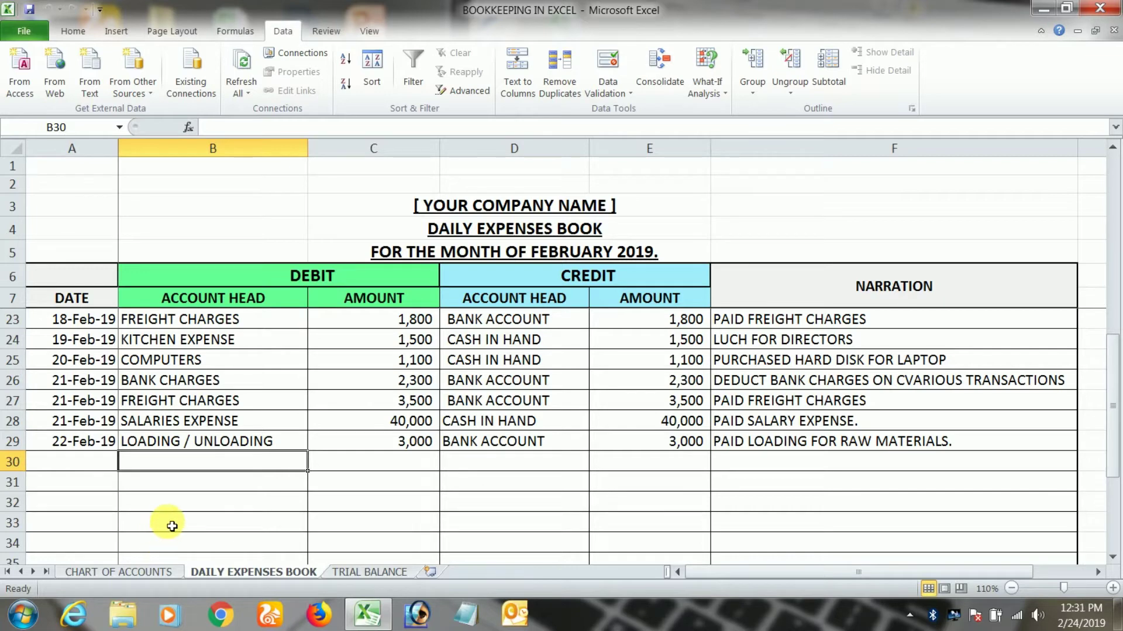
left_click(122, 572)
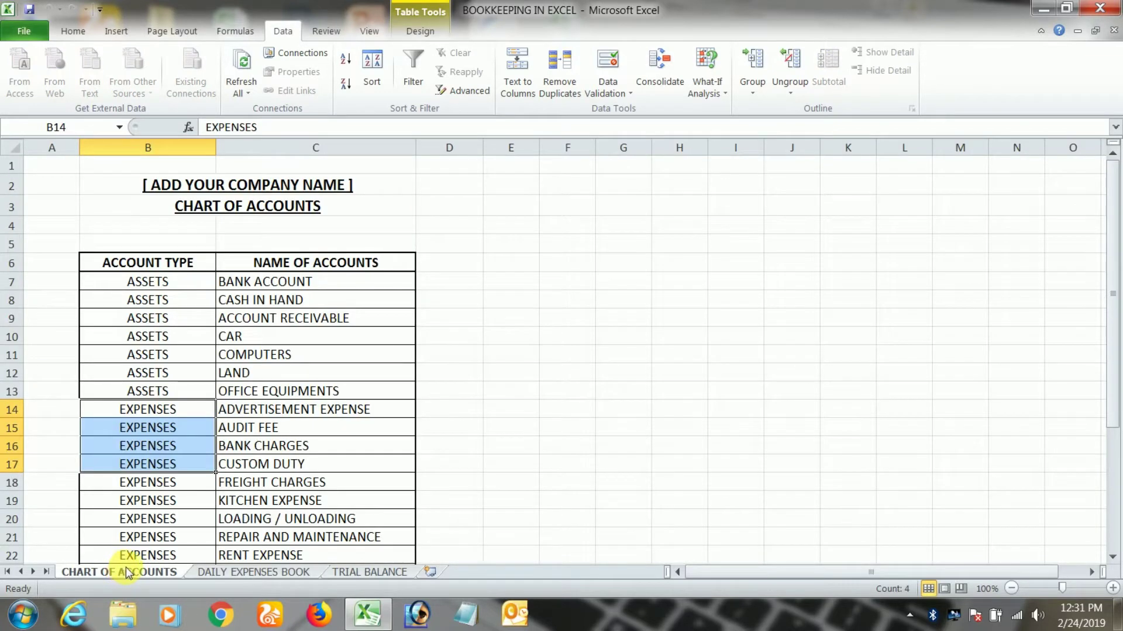
- Compare Trial Balance heads with Chart of Accounts assets C7:C12 and expenses B16:B18
left_click(240, 573)
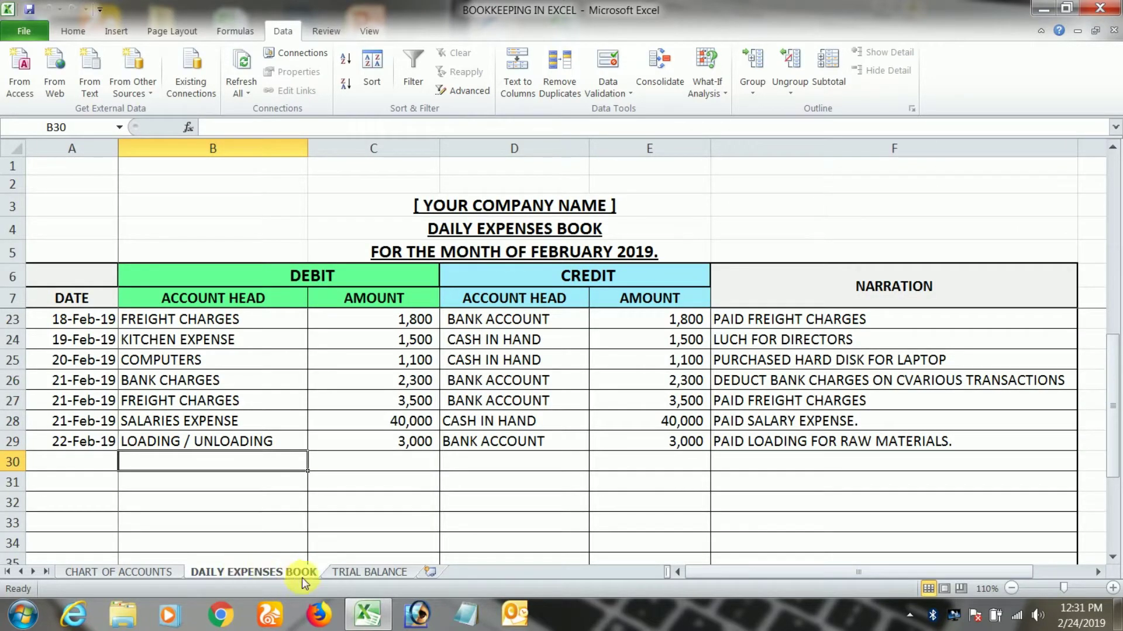
left_click(351, 573)
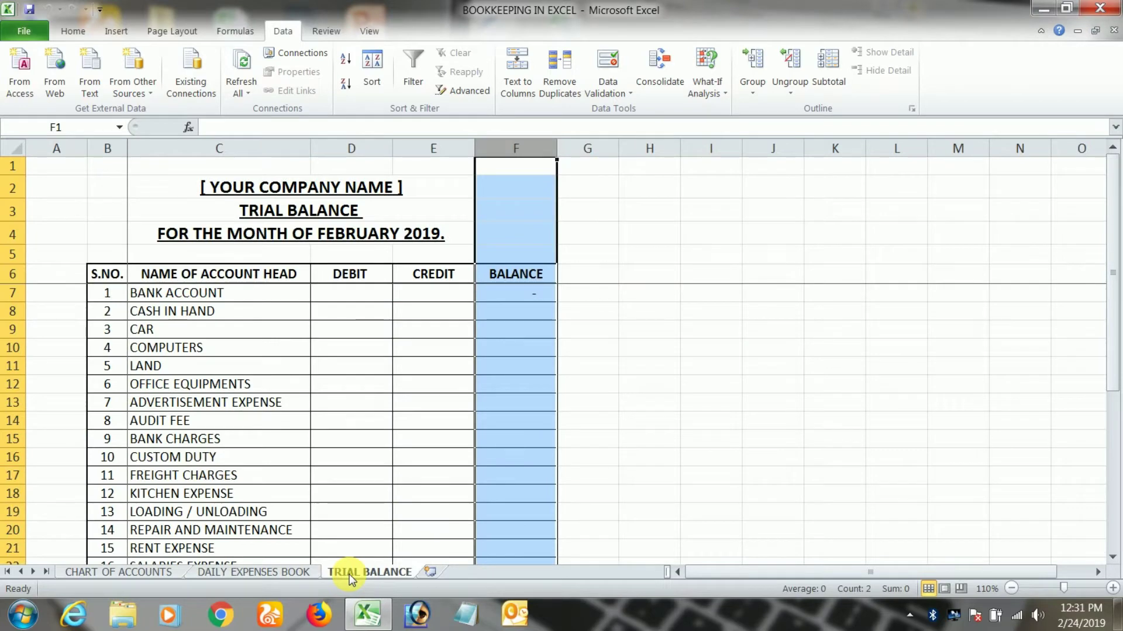
left_click(157, 573)
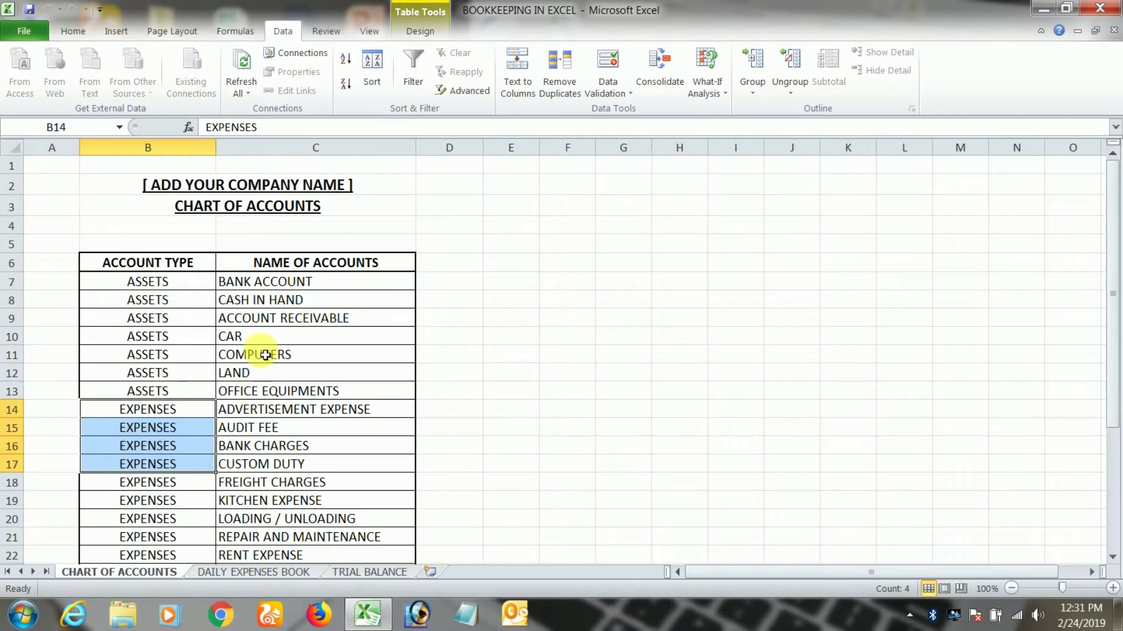
left_click_drag(263, 283, 258, 382)
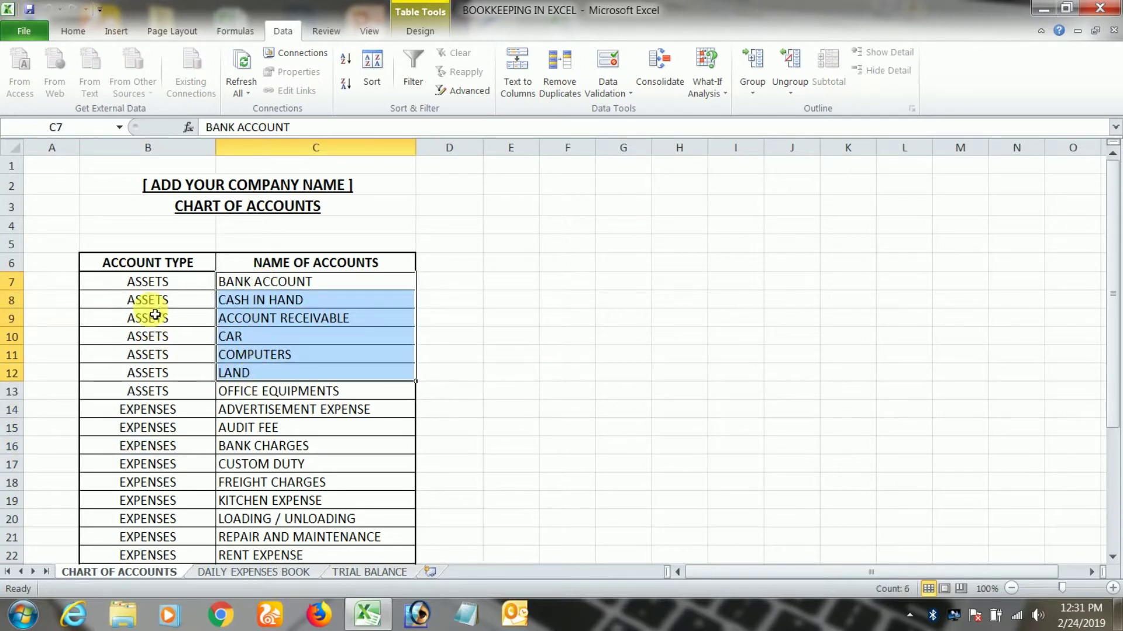
left_click_drag(150, 318, 147, 373)
left_click(143, 449)
left_click_drag(142, 449, 141, 491)
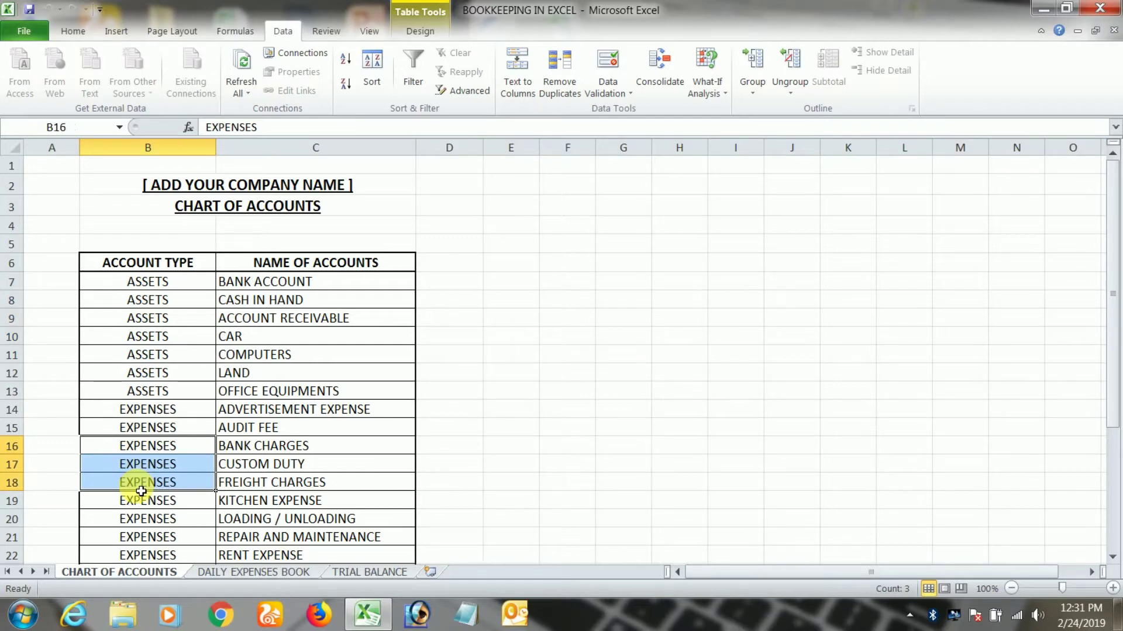
left_click(213, 572)
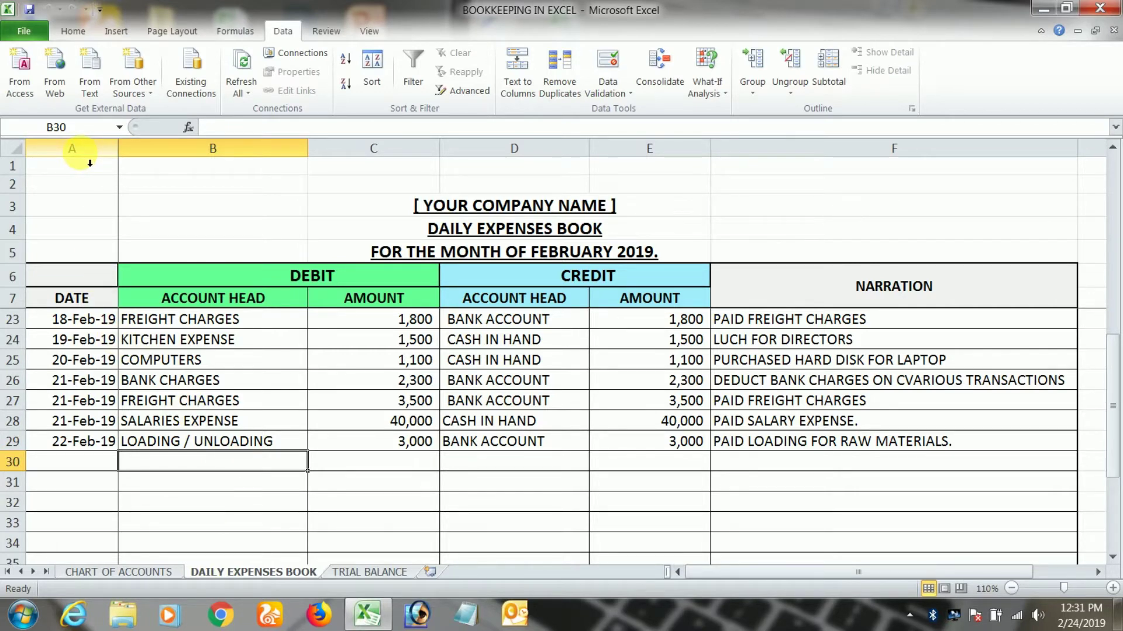
- Review the DATE column, debit columns B:C with their headings, credit columns D:E and NARRATION
left_click(72, 149)
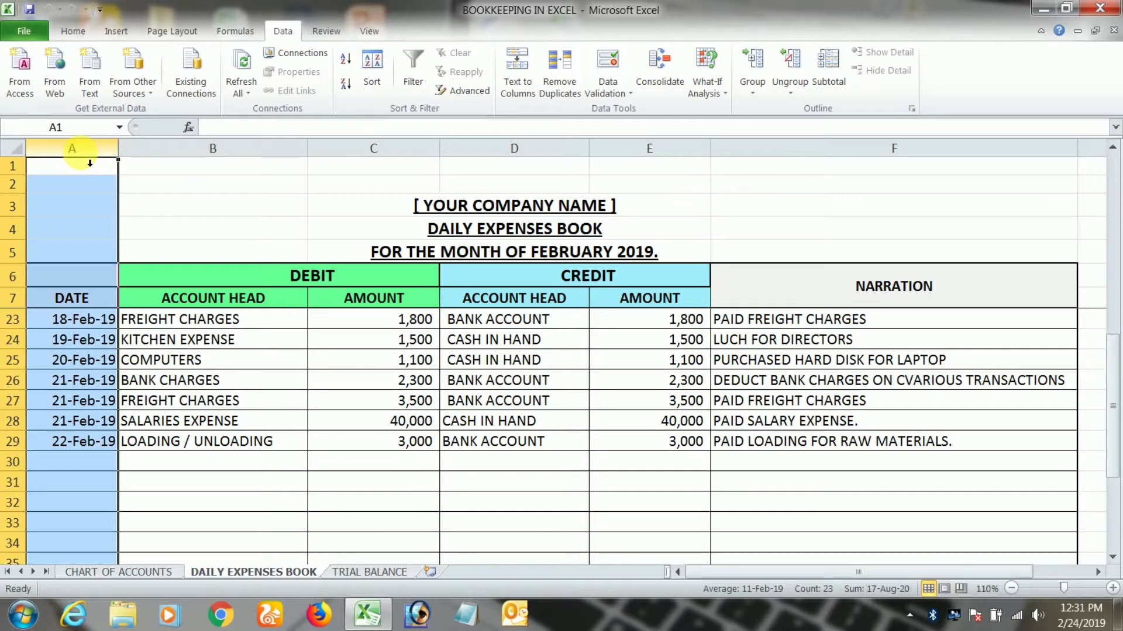
left_click_drag(232, 149, 390, 151)
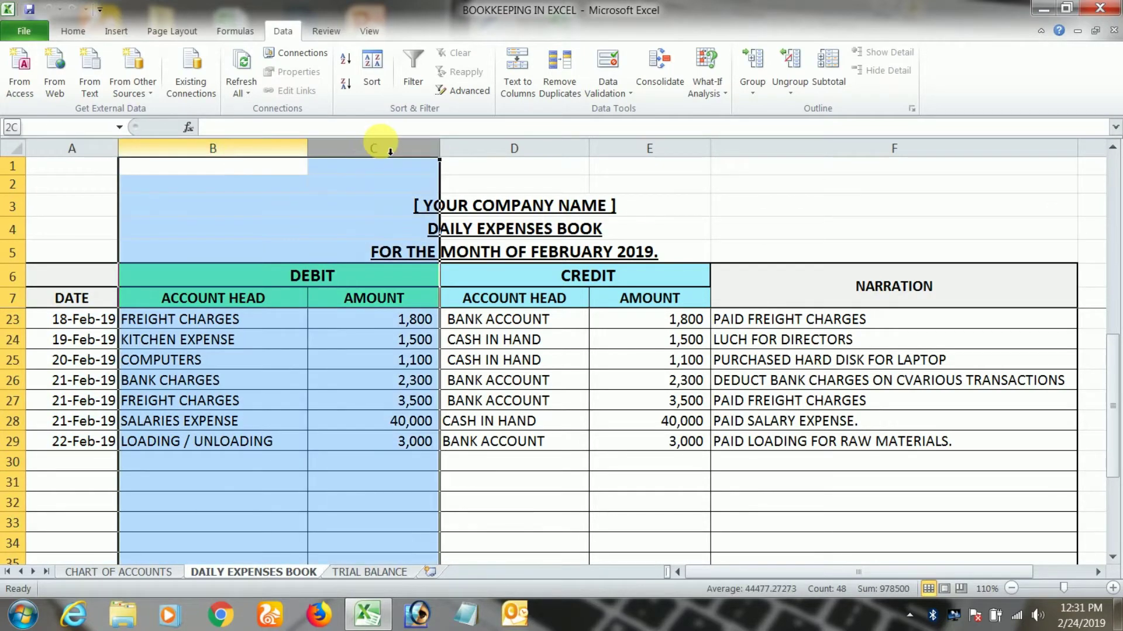
left_click(279, 304)
left_click(374, 298)
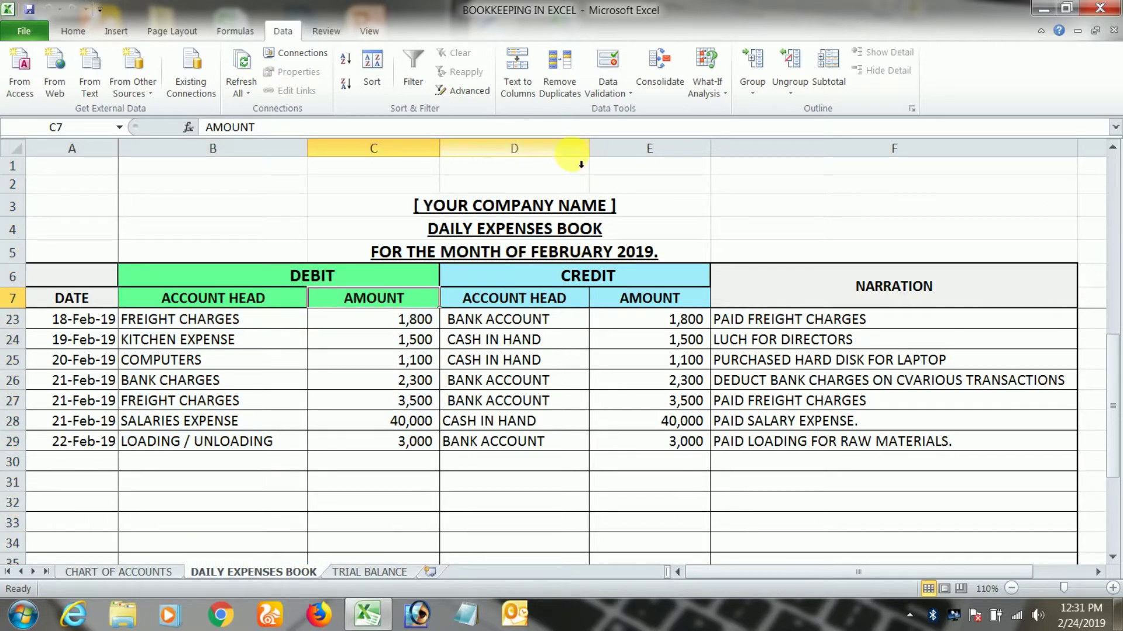
left_click_drag(570, 150, 628, 153)
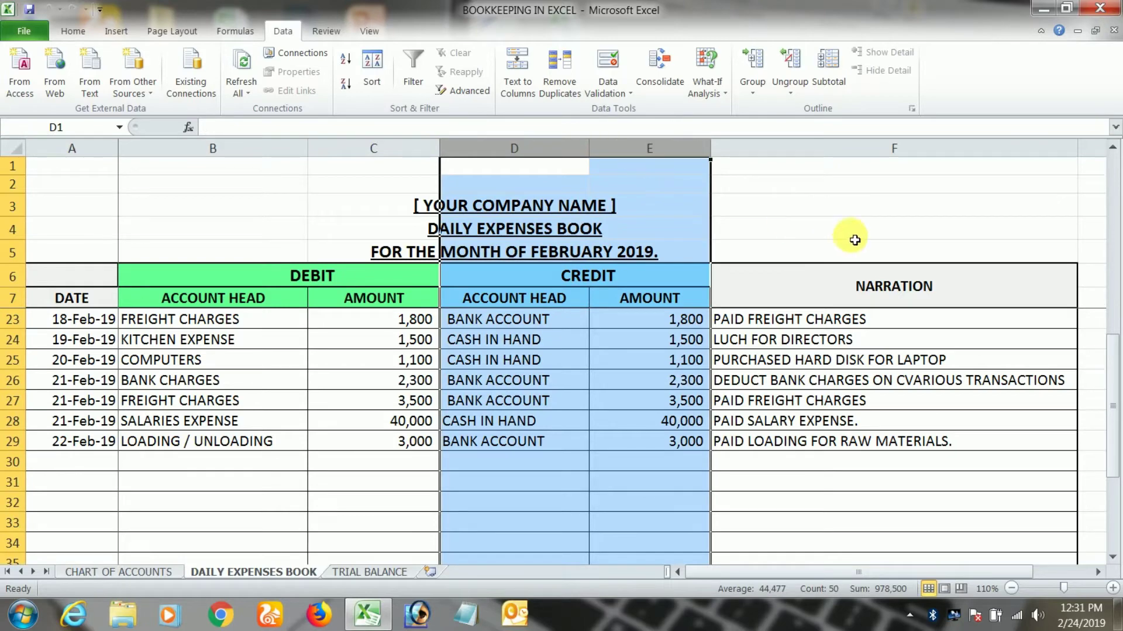
left_click(849, 150)
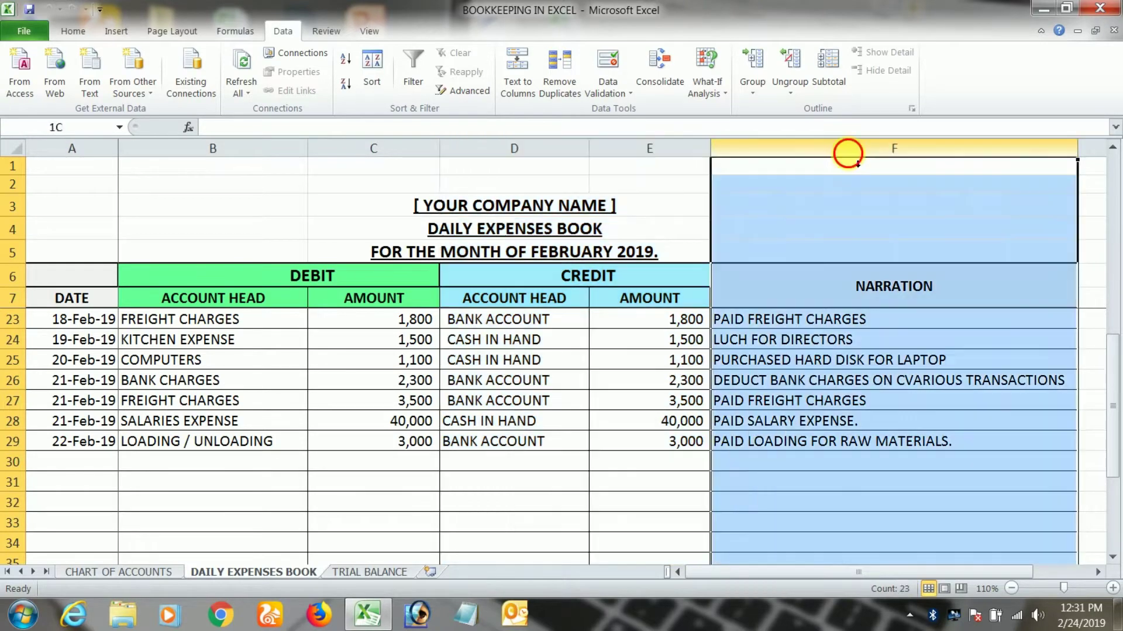
left_click(363, 573)
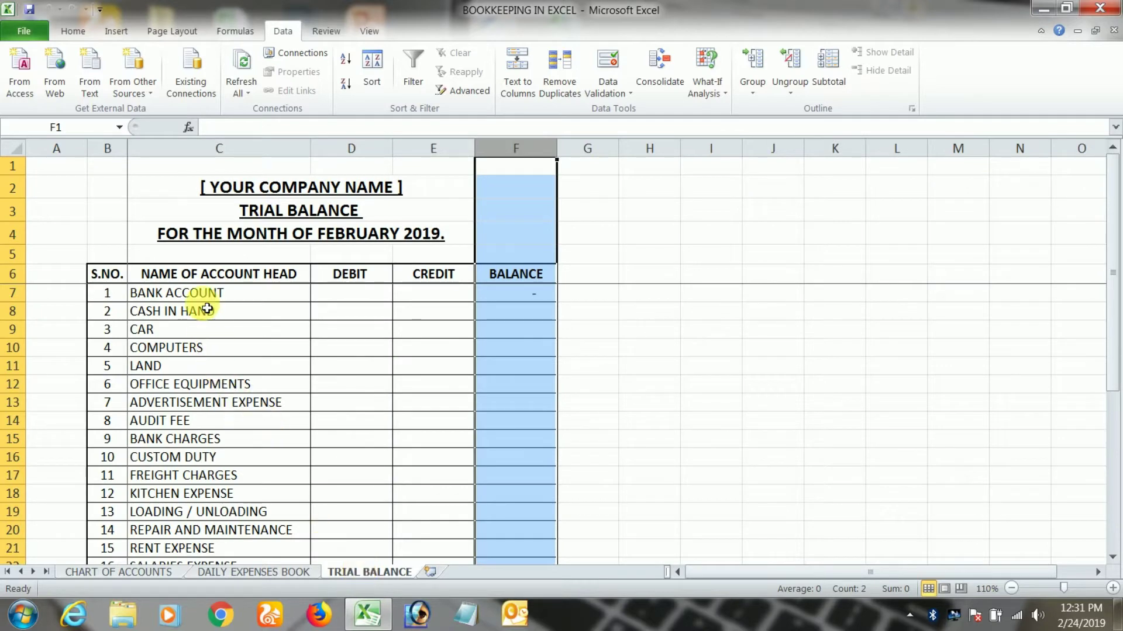
- Review the asset heads C7:C12 and the DEBIT, CREDIT and BALANCE columns of the Trial Balance
left_click_drag(199, 293, 199, 384)
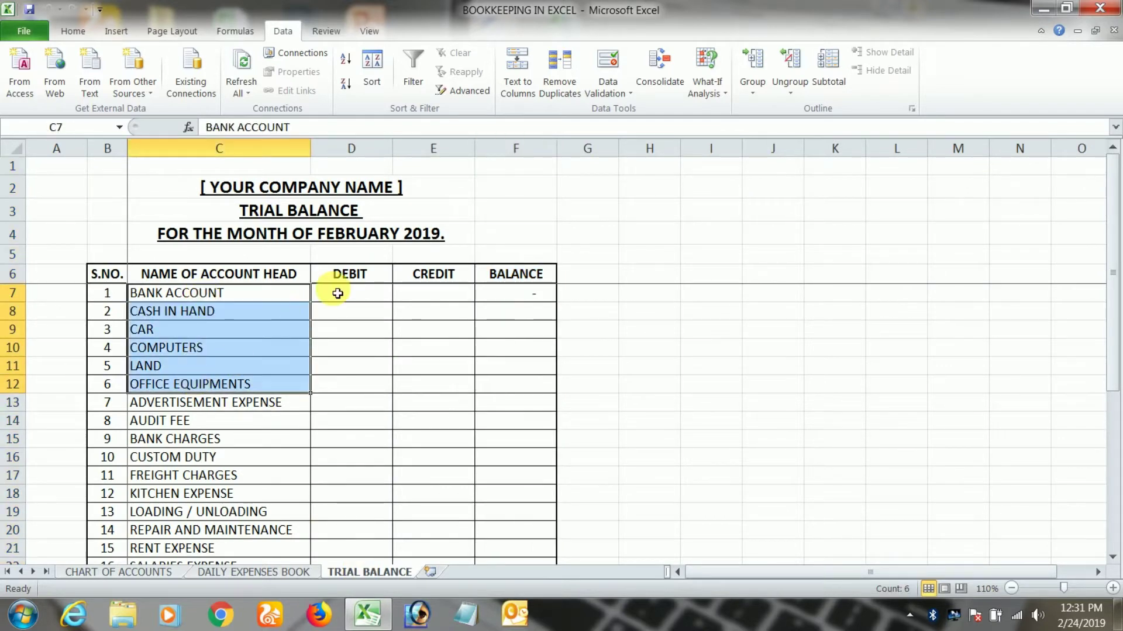
left_click(374, 150)
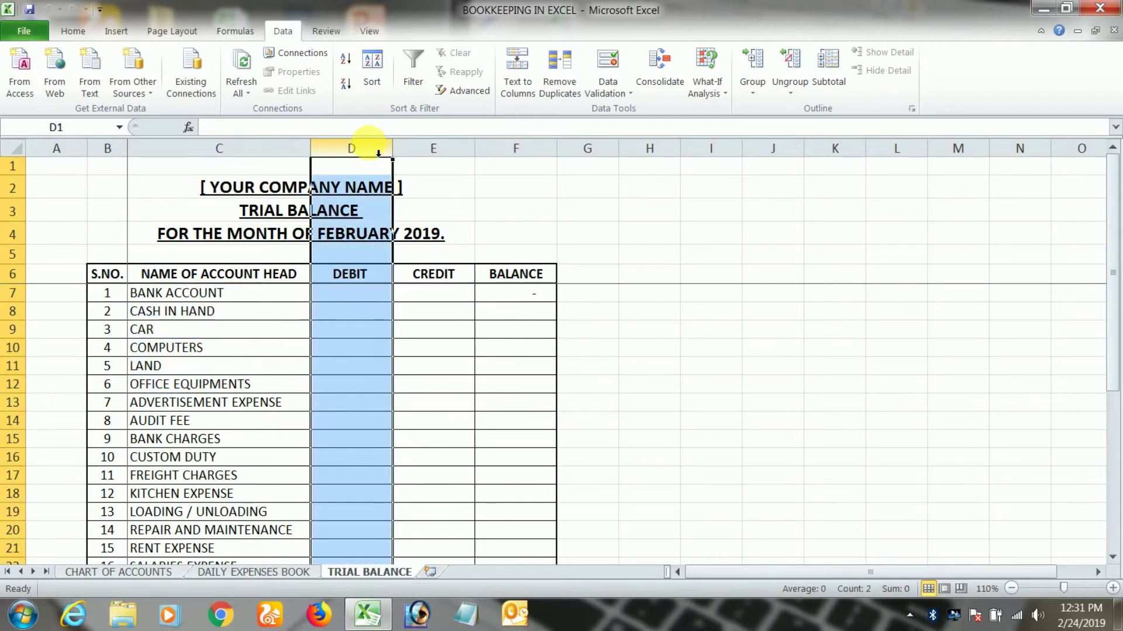
left_click(448, 150)
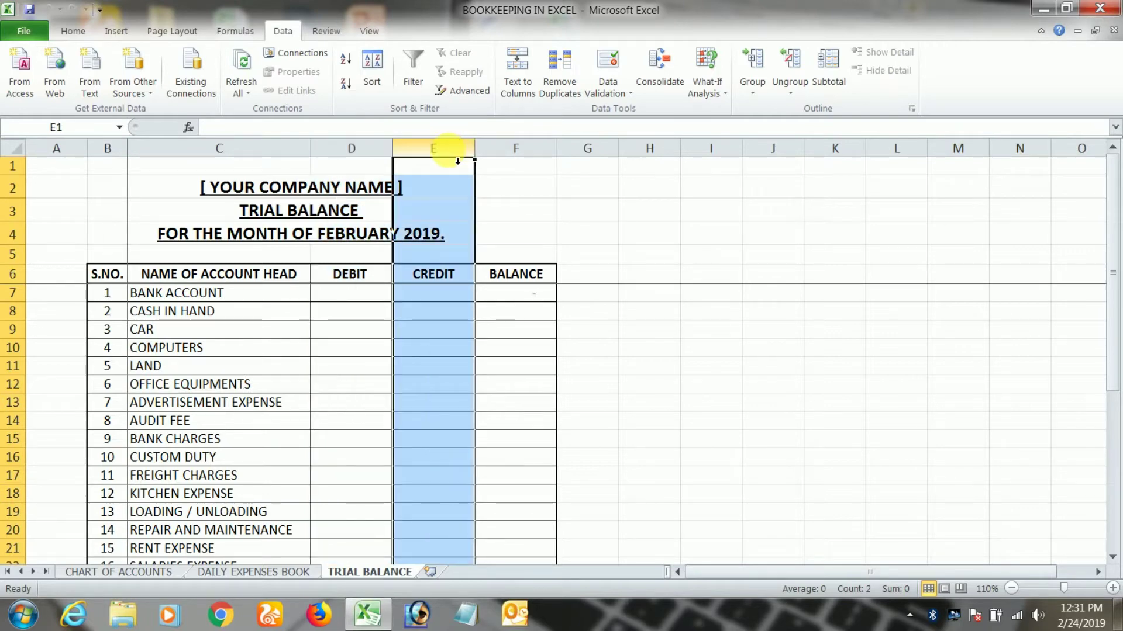
left_click(519, 153)
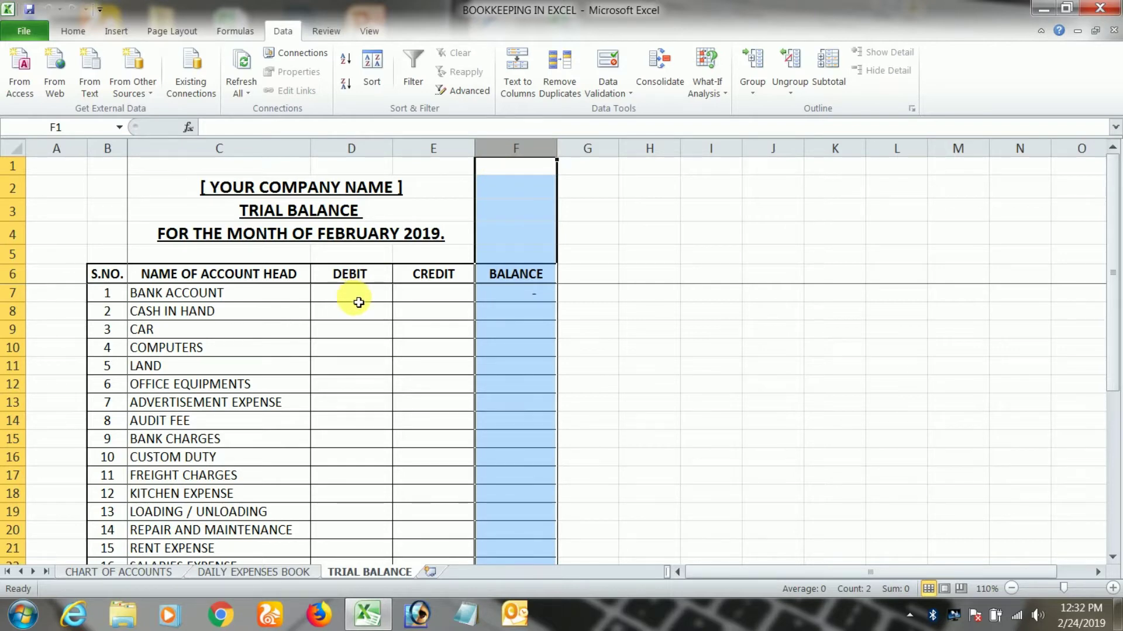
left_click(138, 568)
left_click(217, 572)
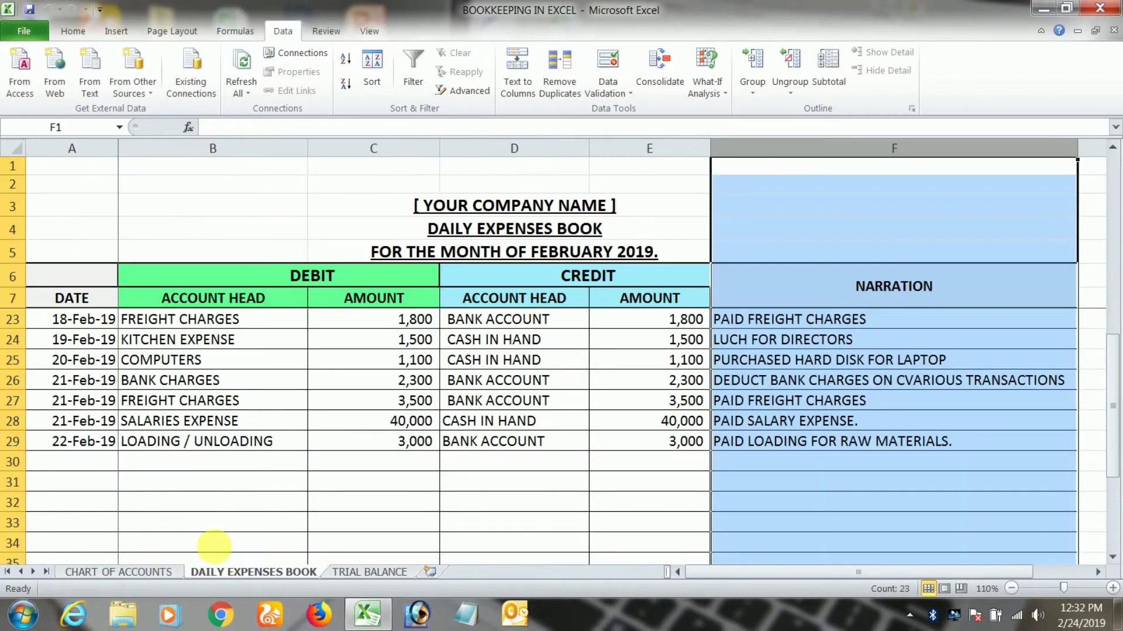
left_click(208, 485)
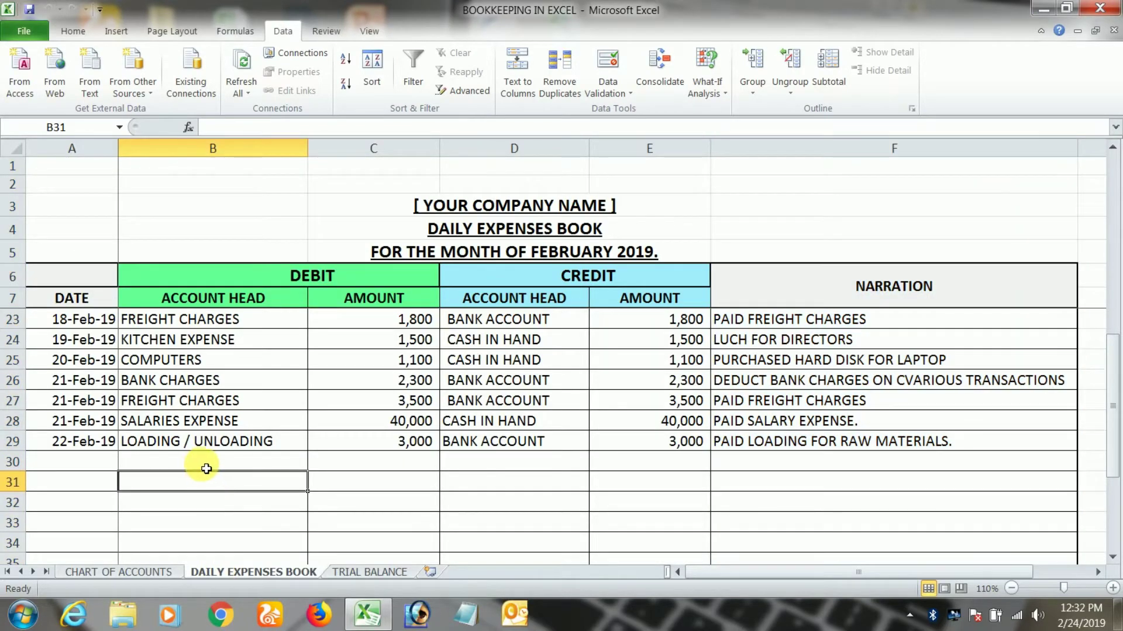
left_click(226, 468)
left_click(297, 445)
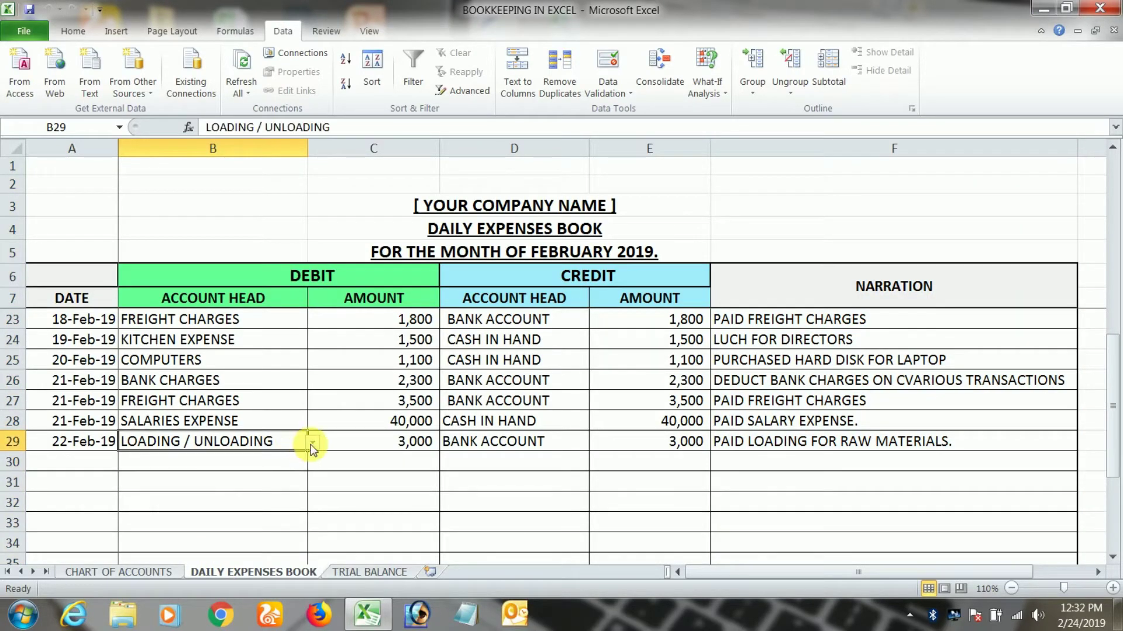
left_click(312, 445)
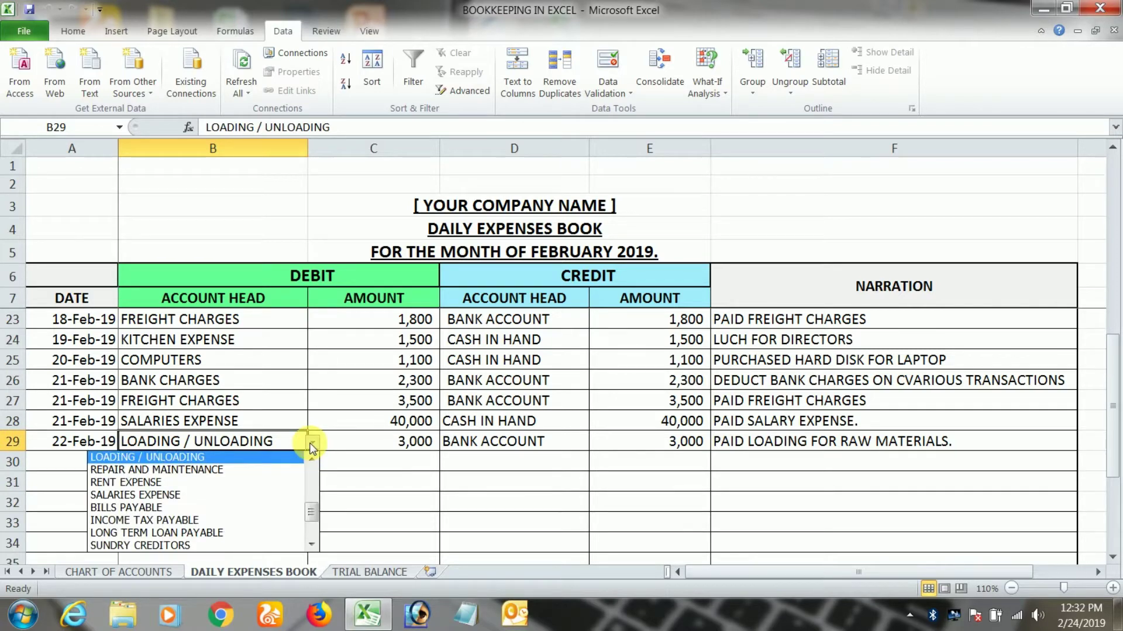
left_click(312, 446)
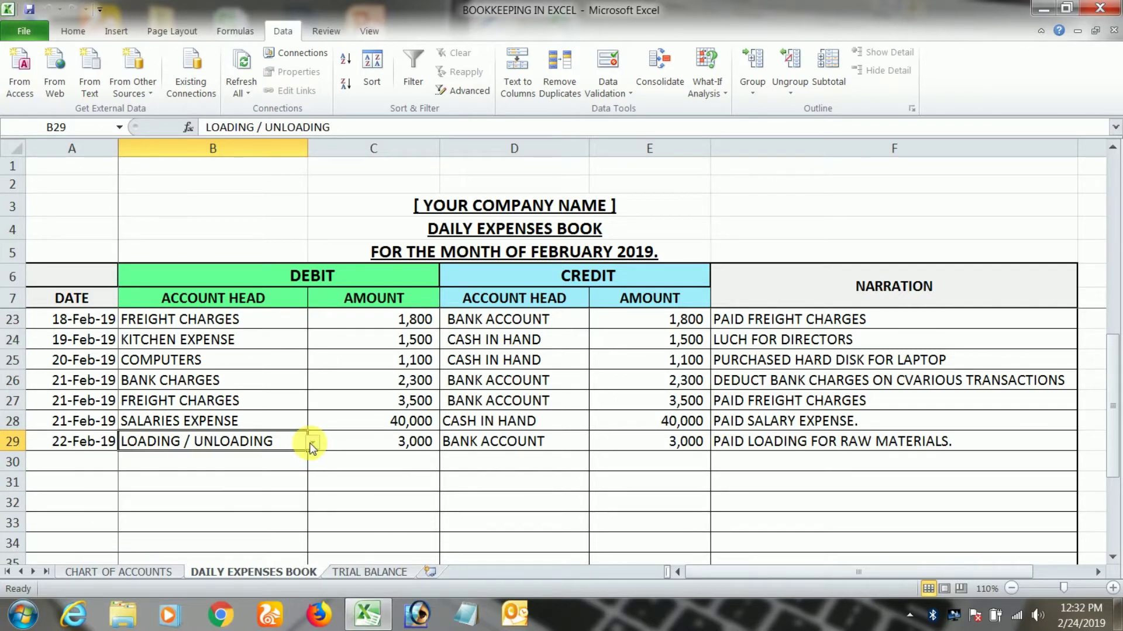
left_click(277, 474)
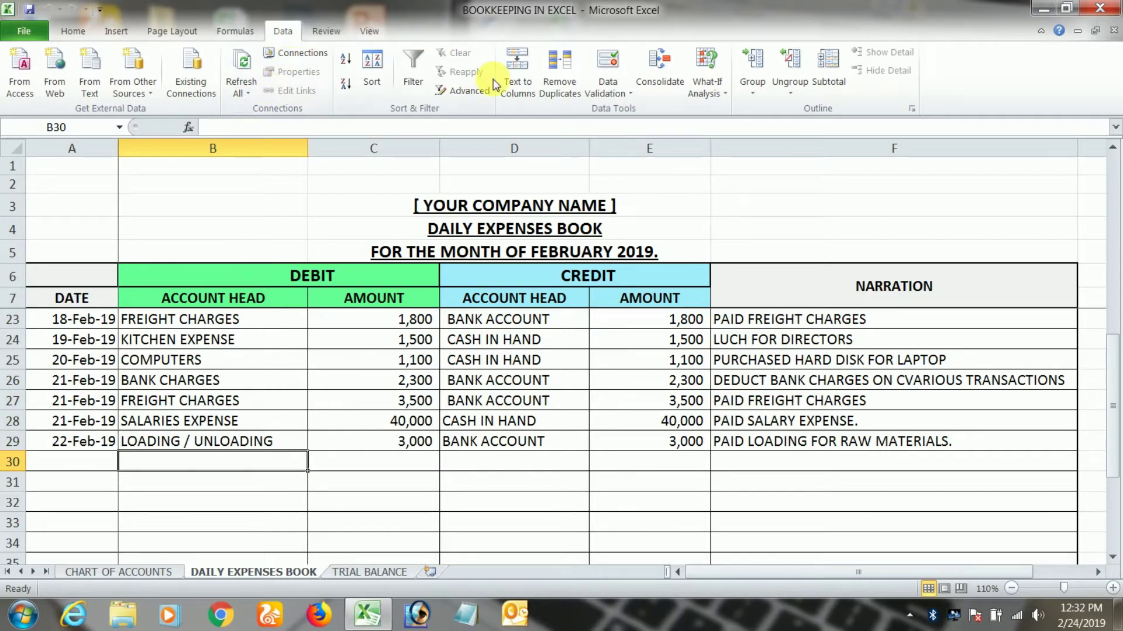
- Give B30 List validation with source 'CHART OF ACCOUNTS '!$C$7:$C$32
left_click(607, 63)
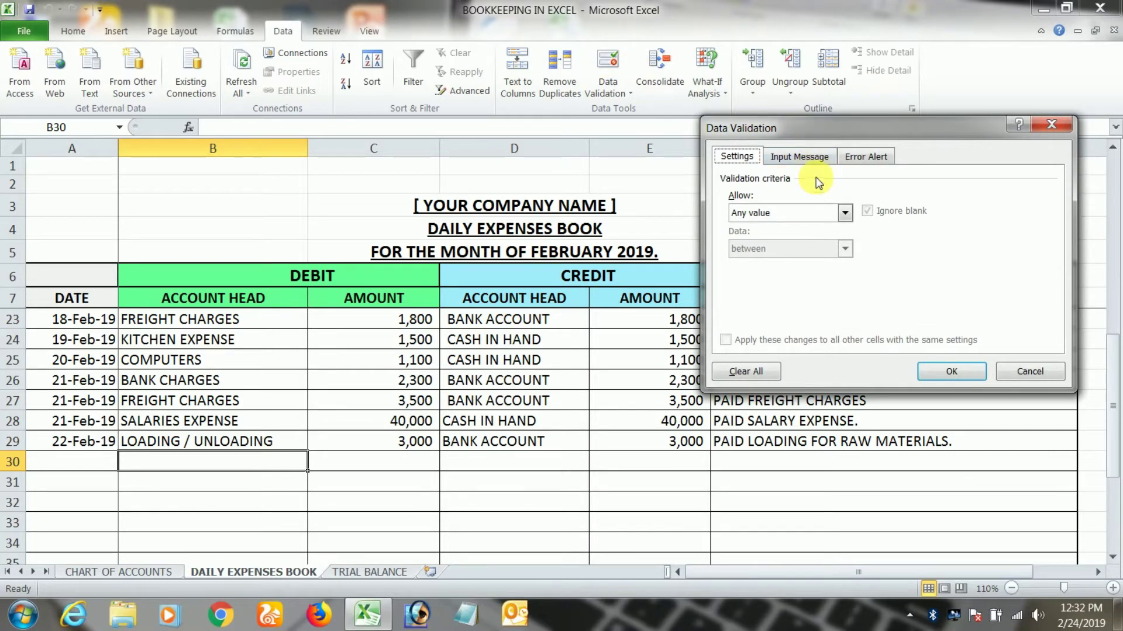
left_click(845, 217)
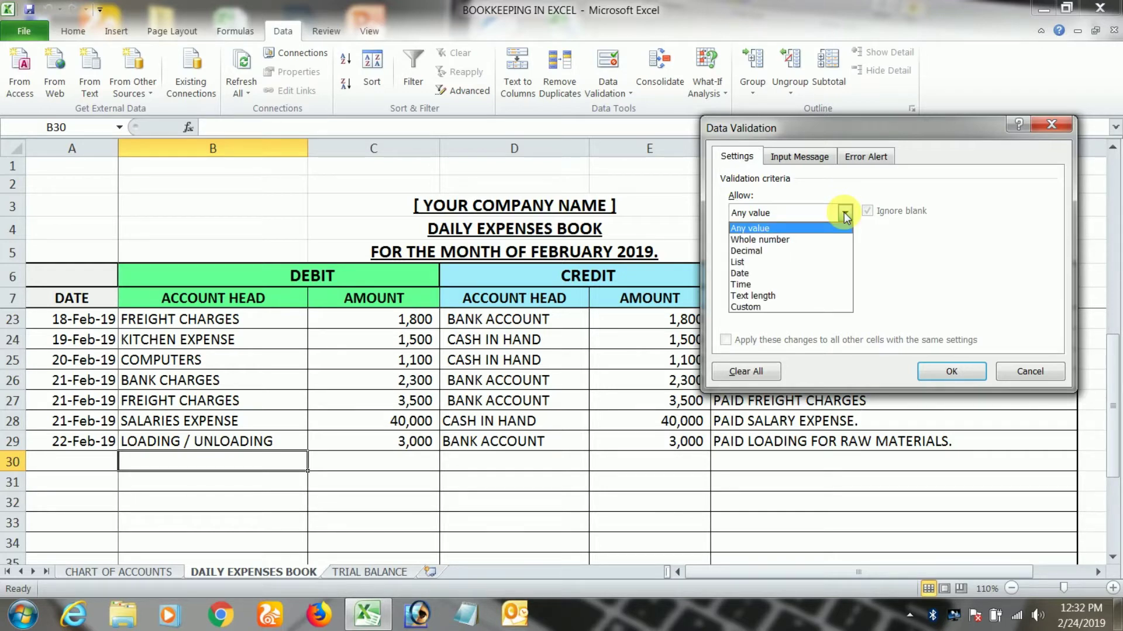
left_click(771, 263)
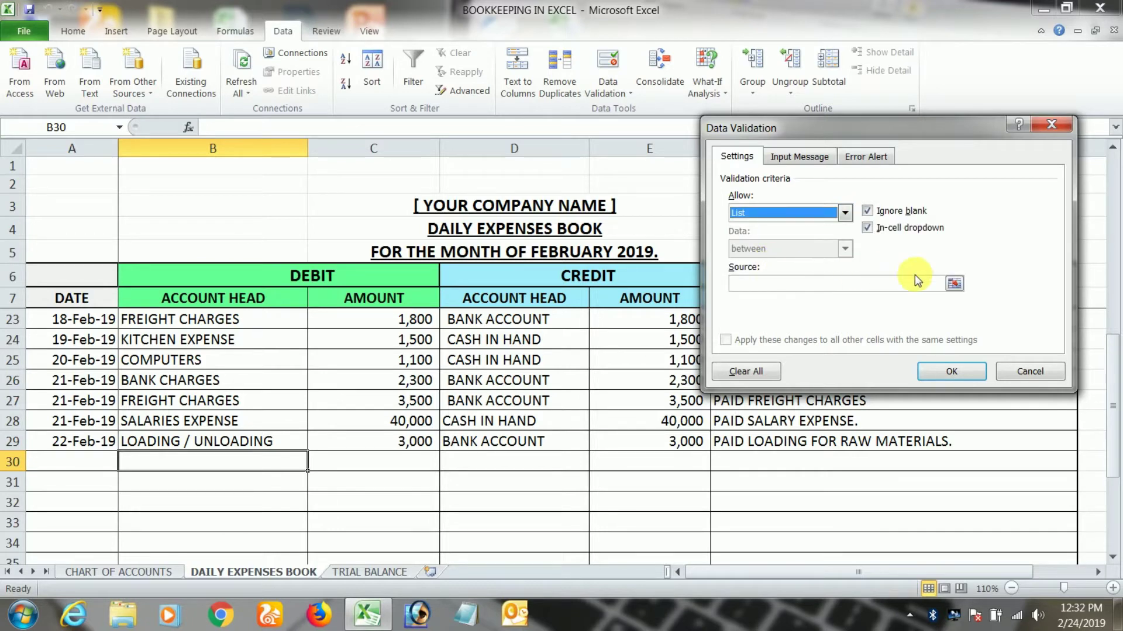
left_click(954, 284)
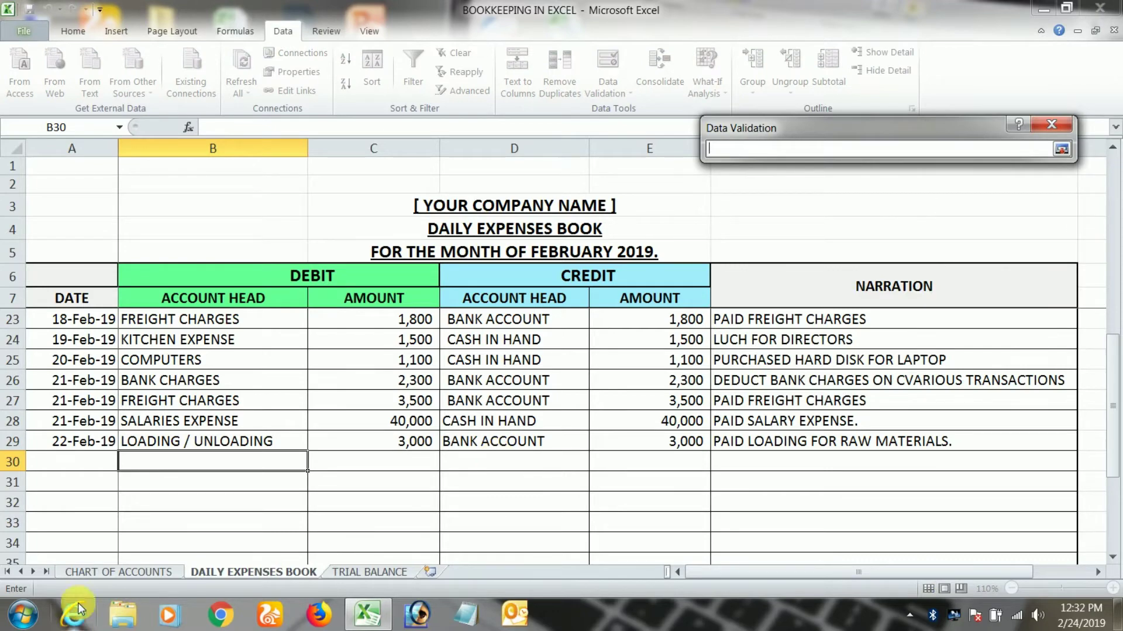
left_click(119, 573)
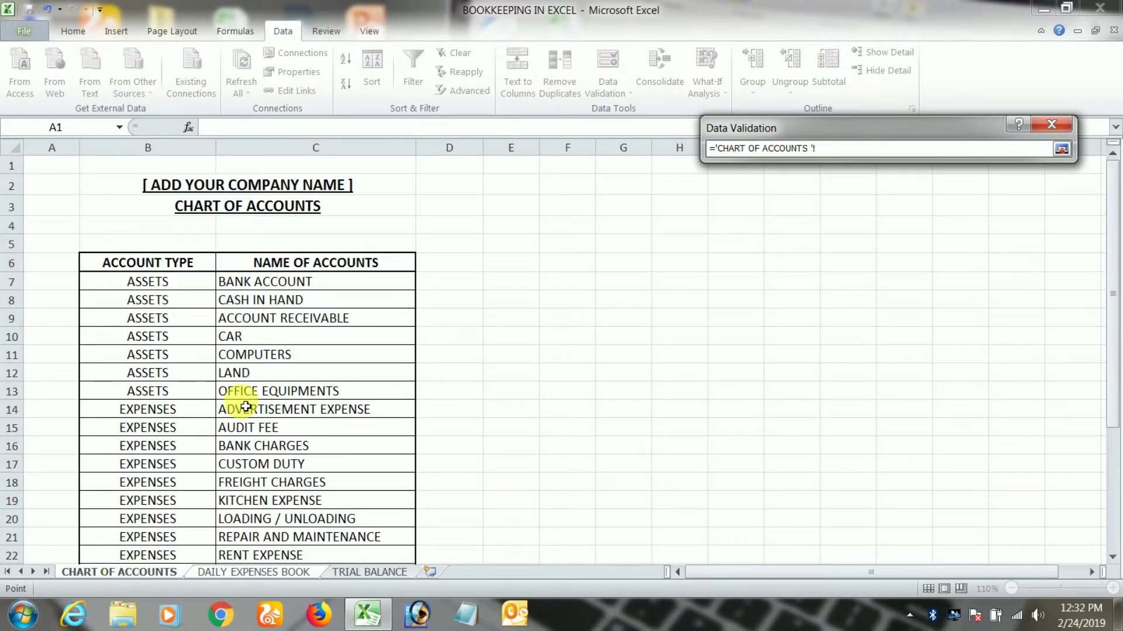
left_click(285, 285)
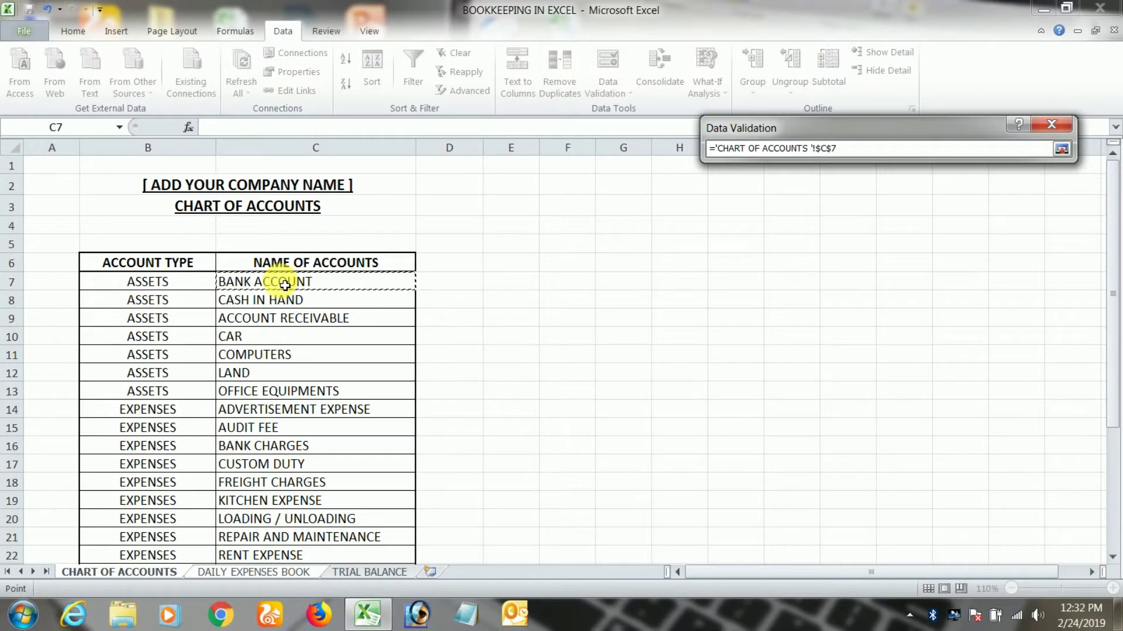
key("ctrl+shift+Down")
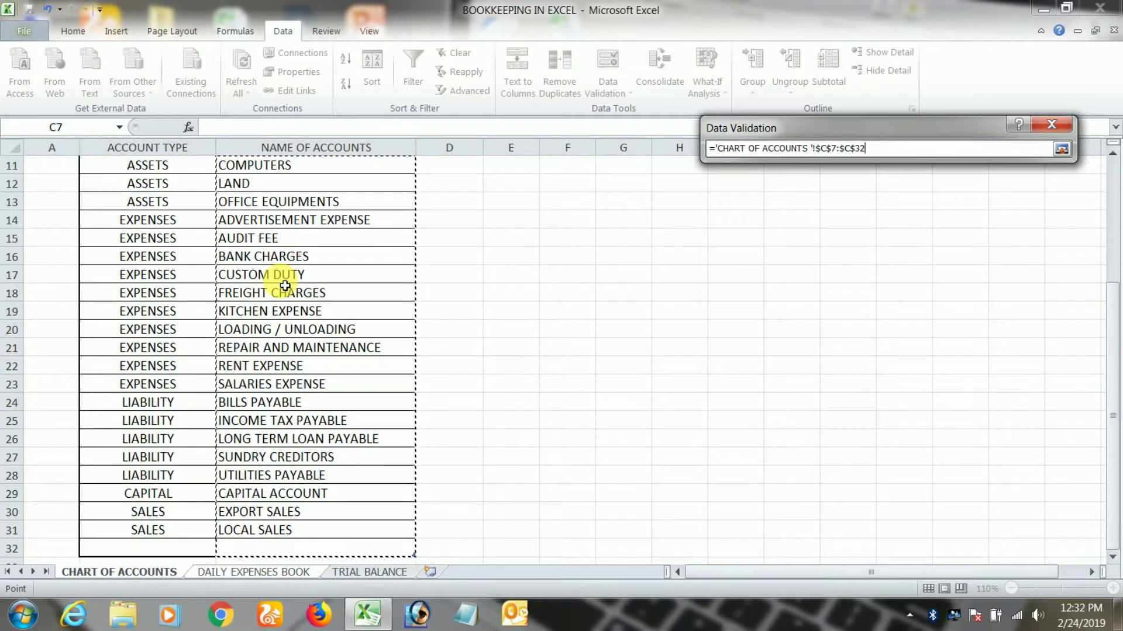
key("Return")
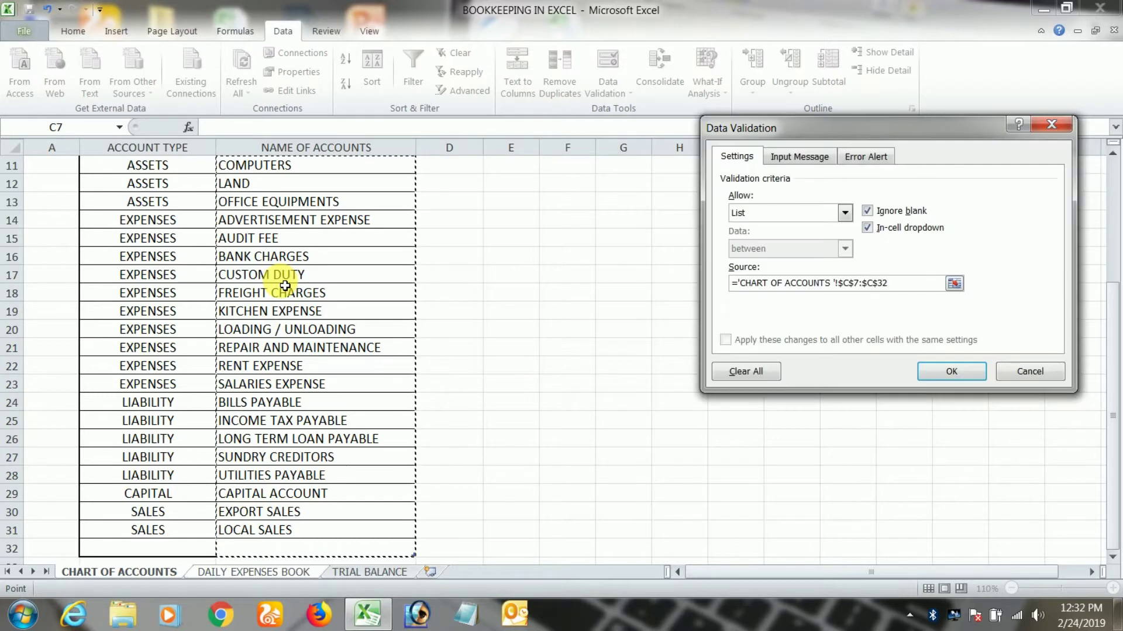
key("Return")
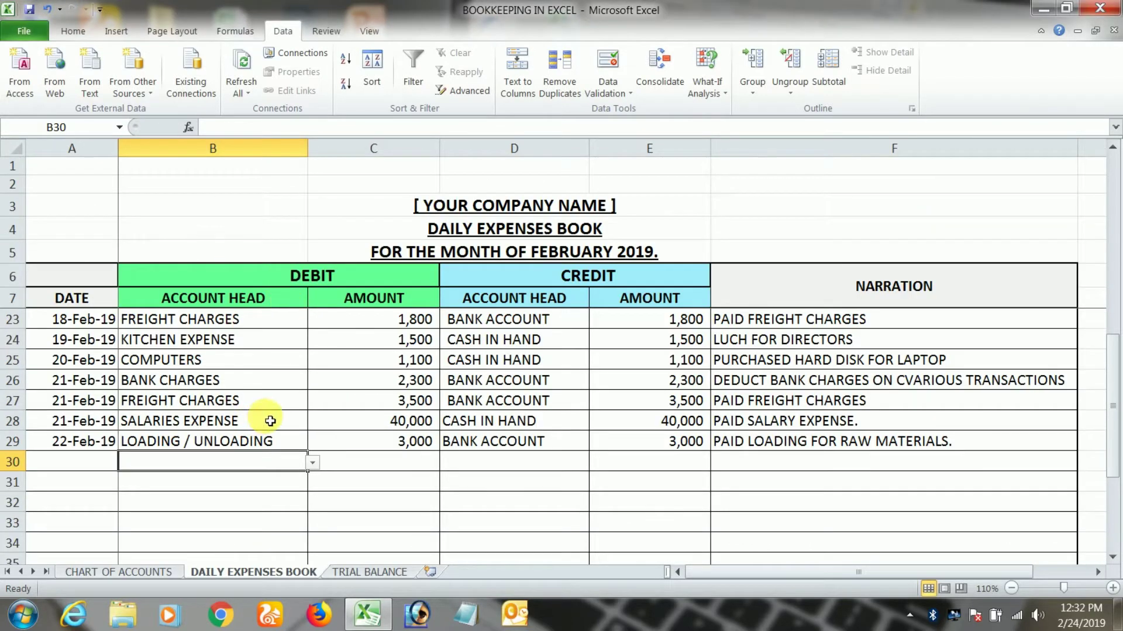
- Check the B30 account dropdown, then copy it into the credit account head D30
left_click(311, 463)
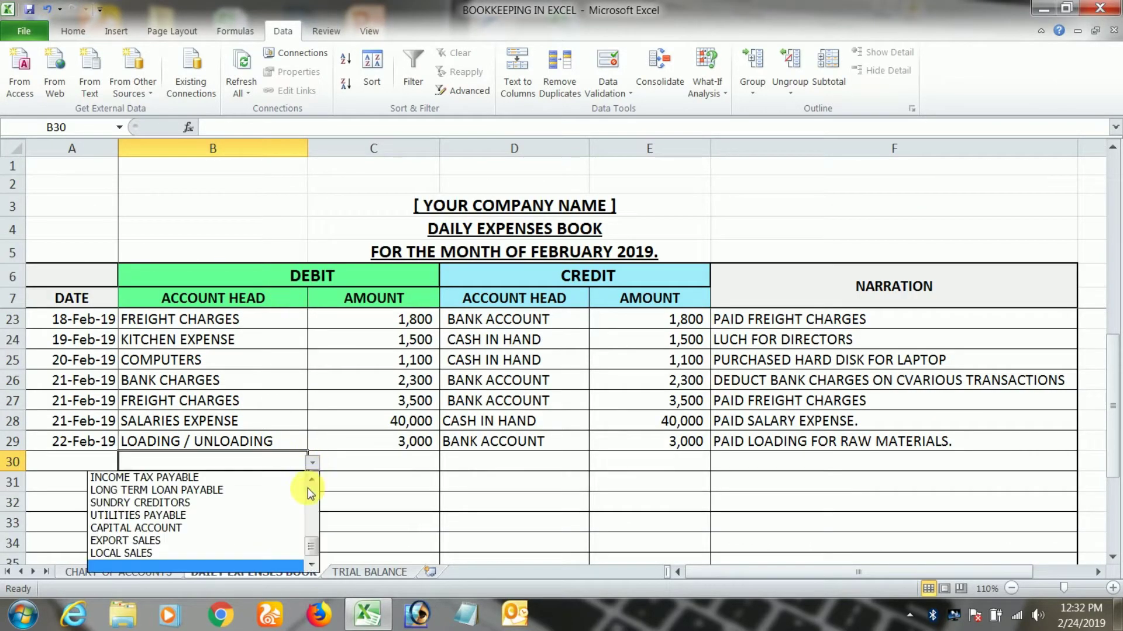
scroll(309, 533, "up", 1)
scroll(309, 533, "down", 1)
left_click(304, 462)
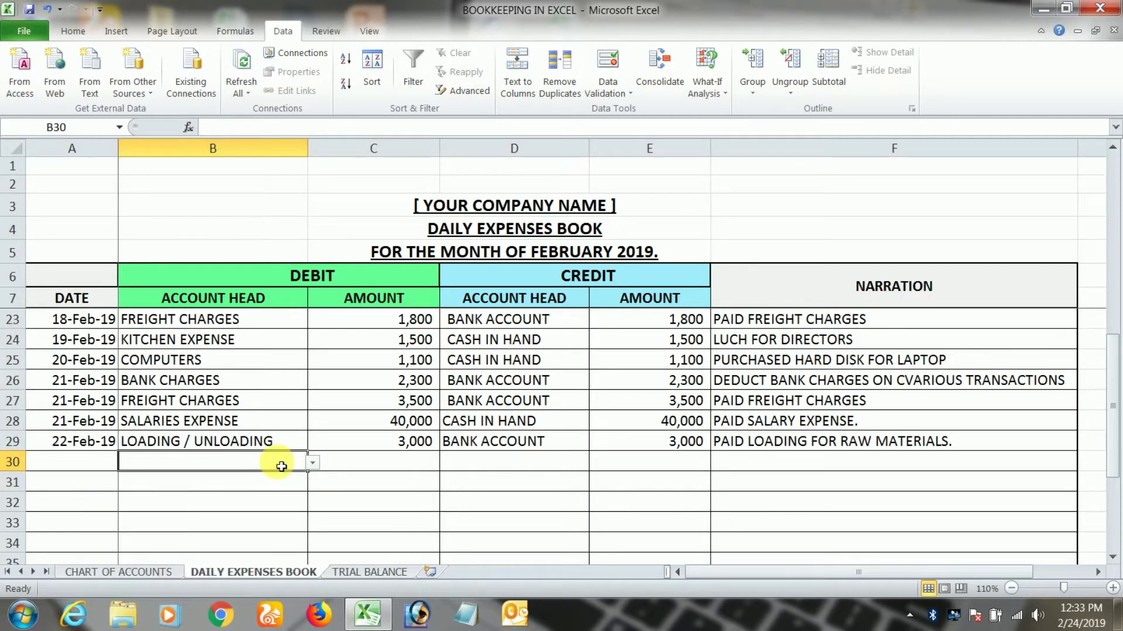
key("ctrl+c")
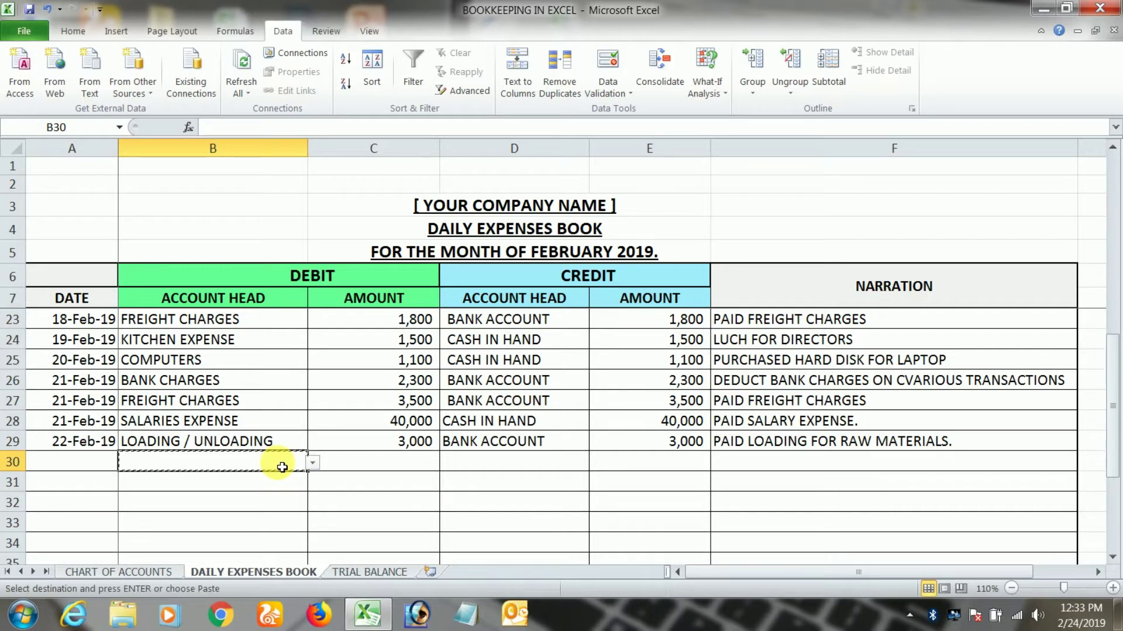
left_click(517, 472)
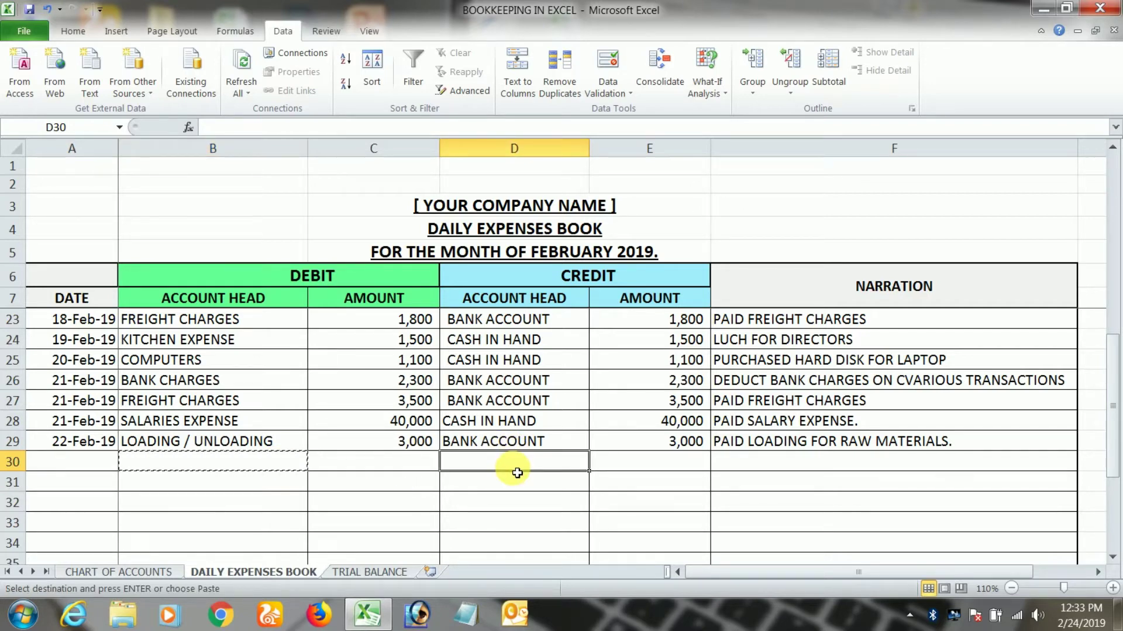
key("ctrl+v")
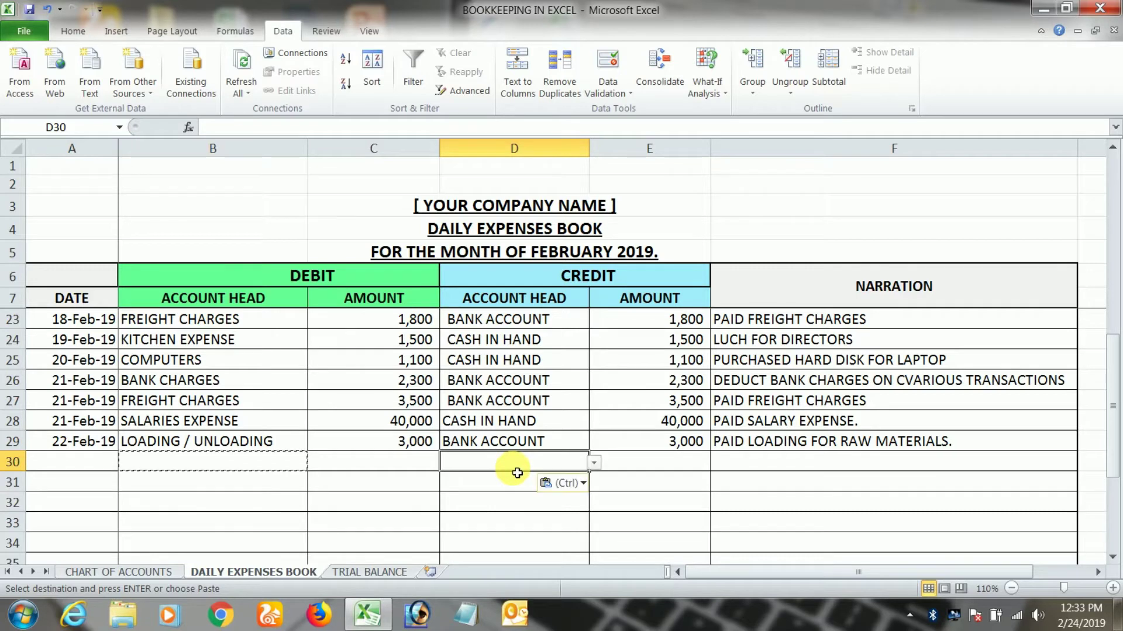
- Copy the B30:D30 dropdown cells down into rows 31 through 36
left_click(288, 467)
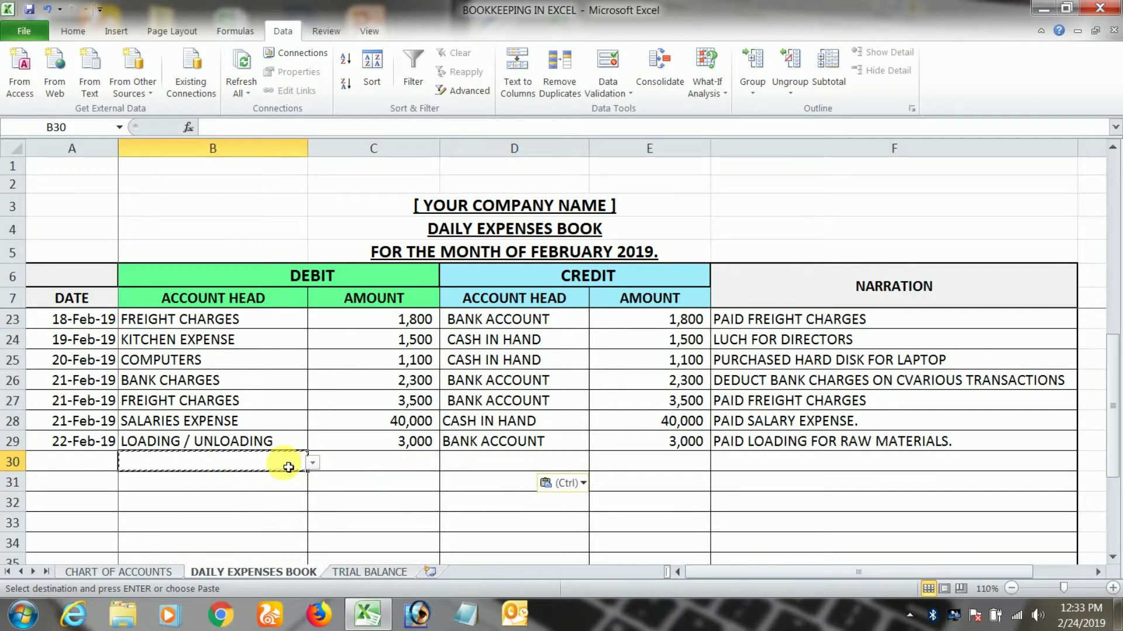
key("shift+Right")
key("shift+Right")
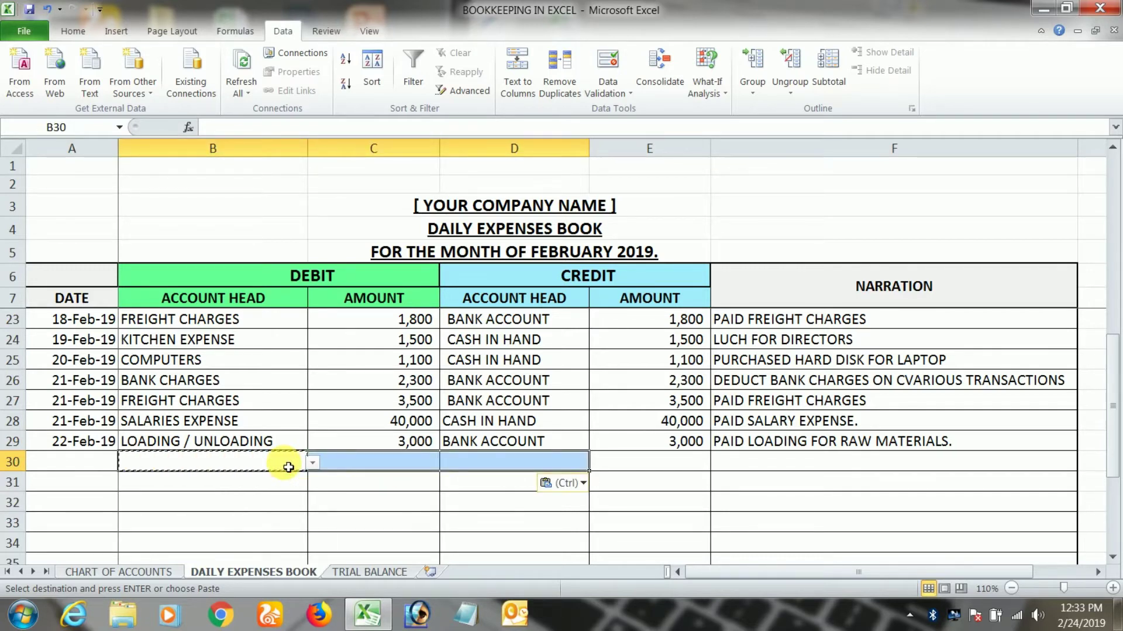
key("Down")
key("shift+Down")
key("shift+Down")
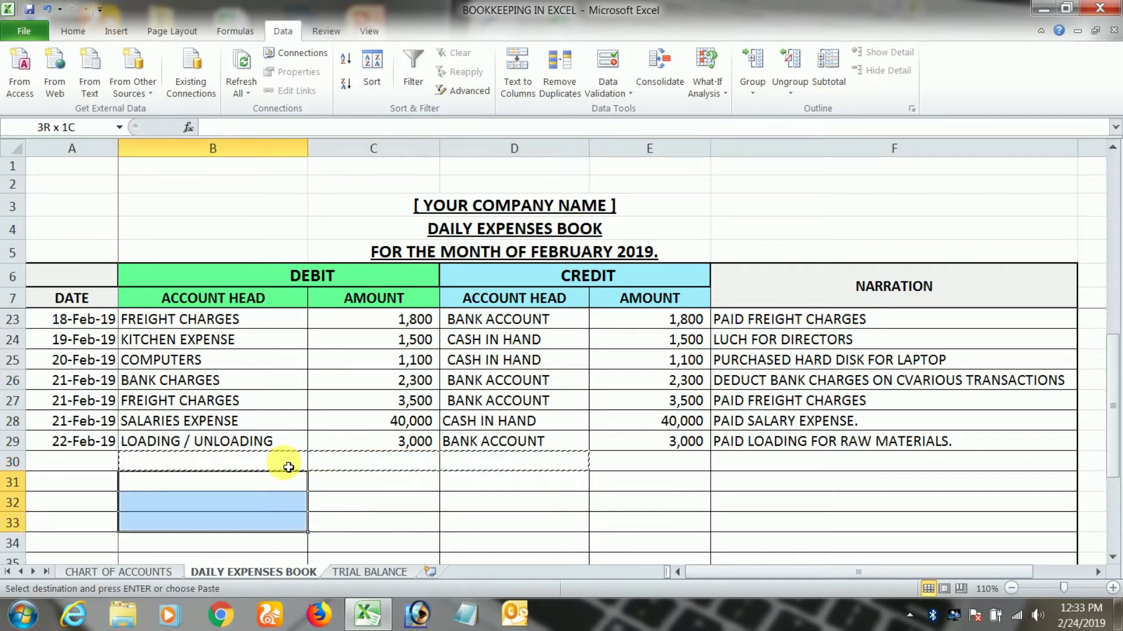
key("shift+Down")
key("shift+Down")
key("shift+Down")
scroll(289, 467, "down", 1)
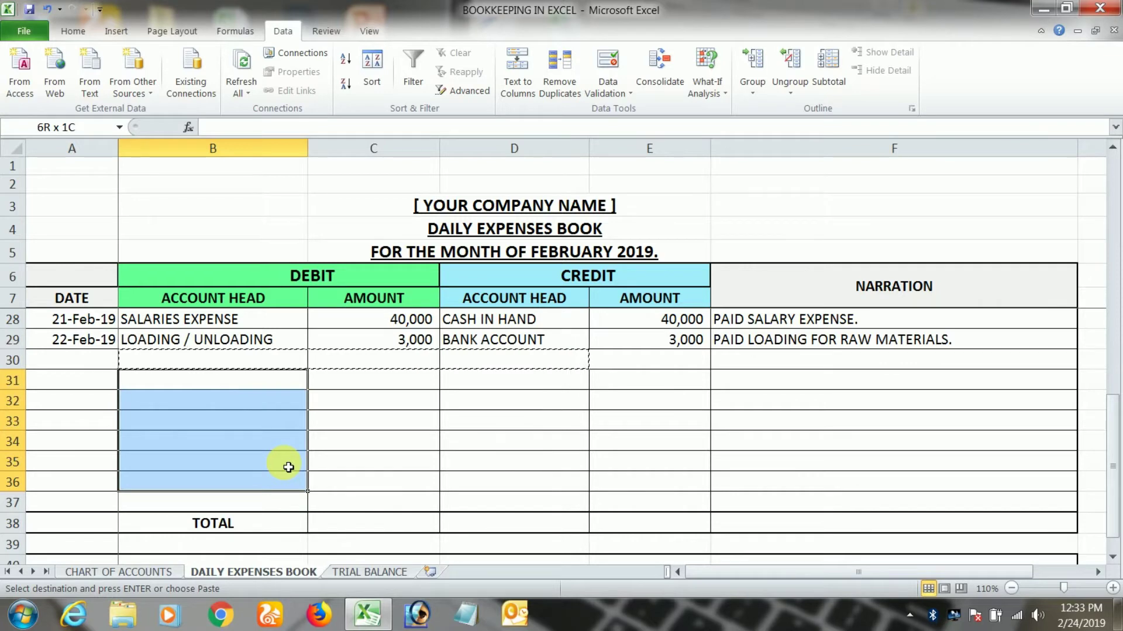
key("Return")
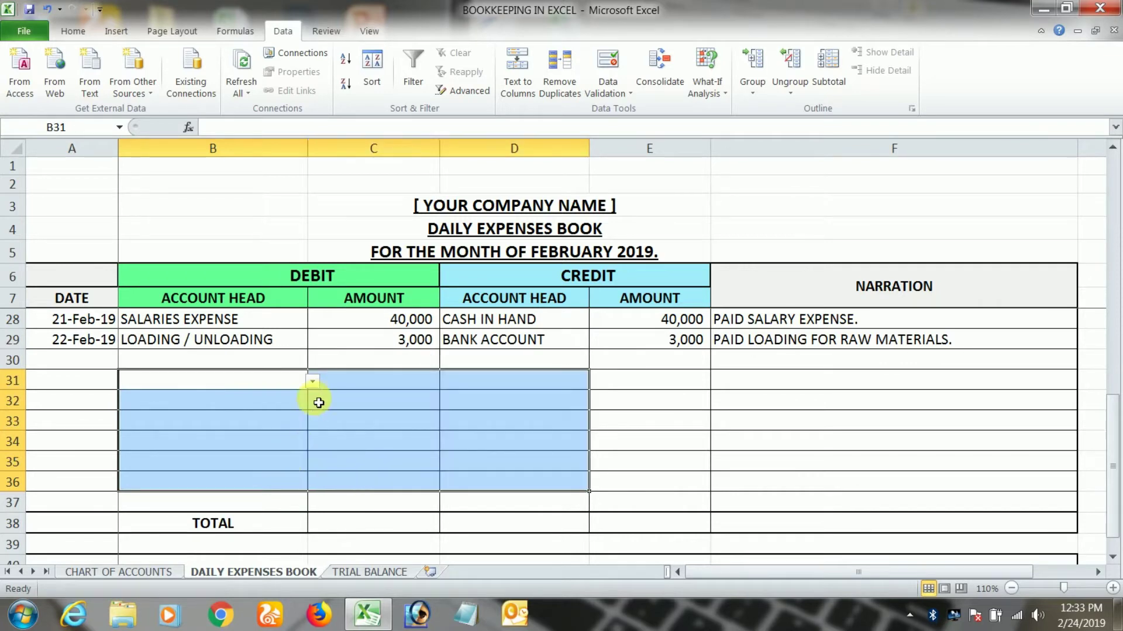
left_click(282, 388)
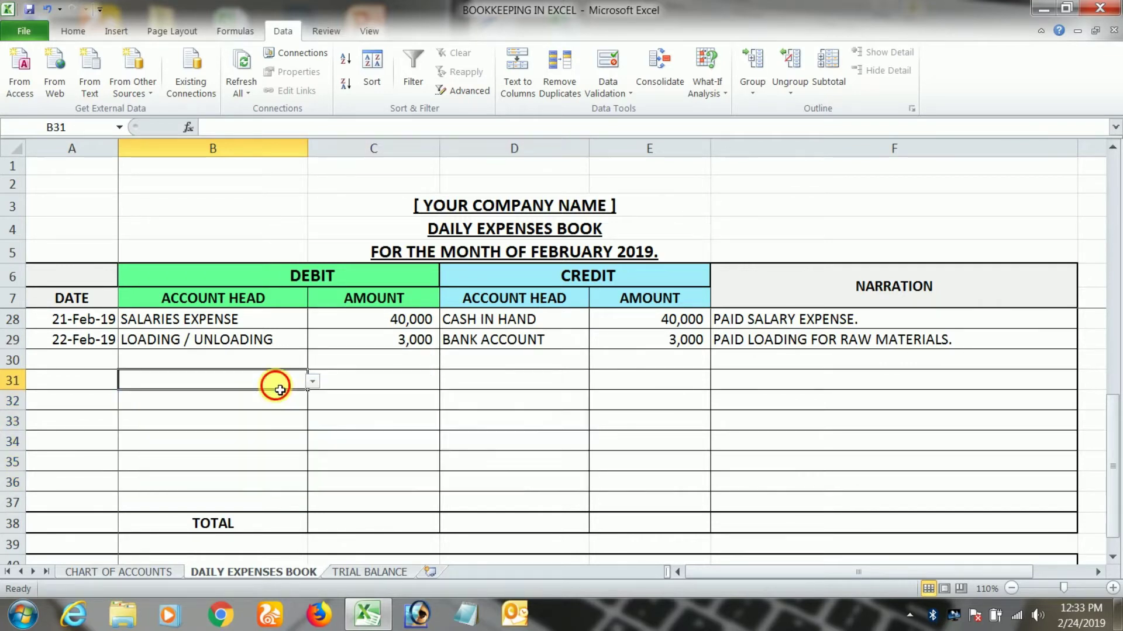
left_click(251, 363)
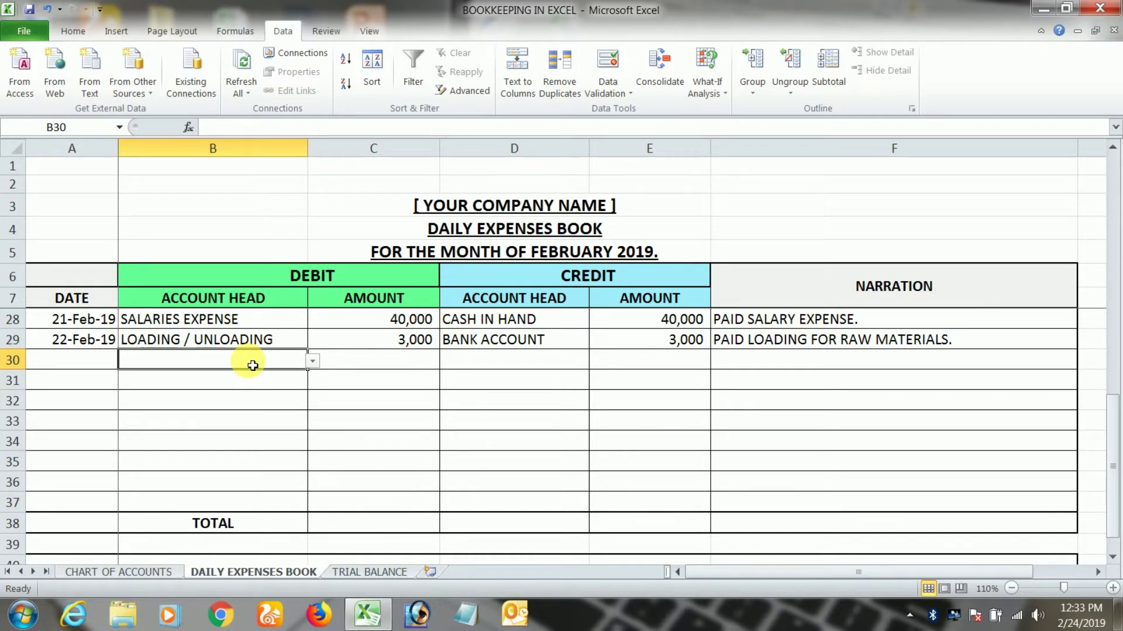
type("PETT")
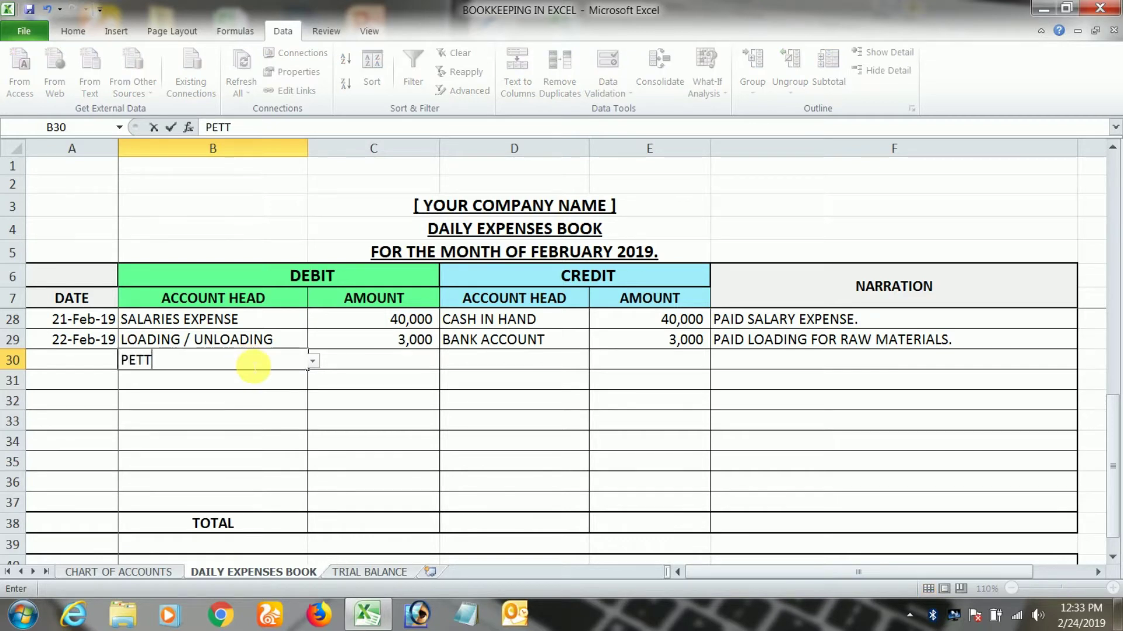
type("Y CASH")
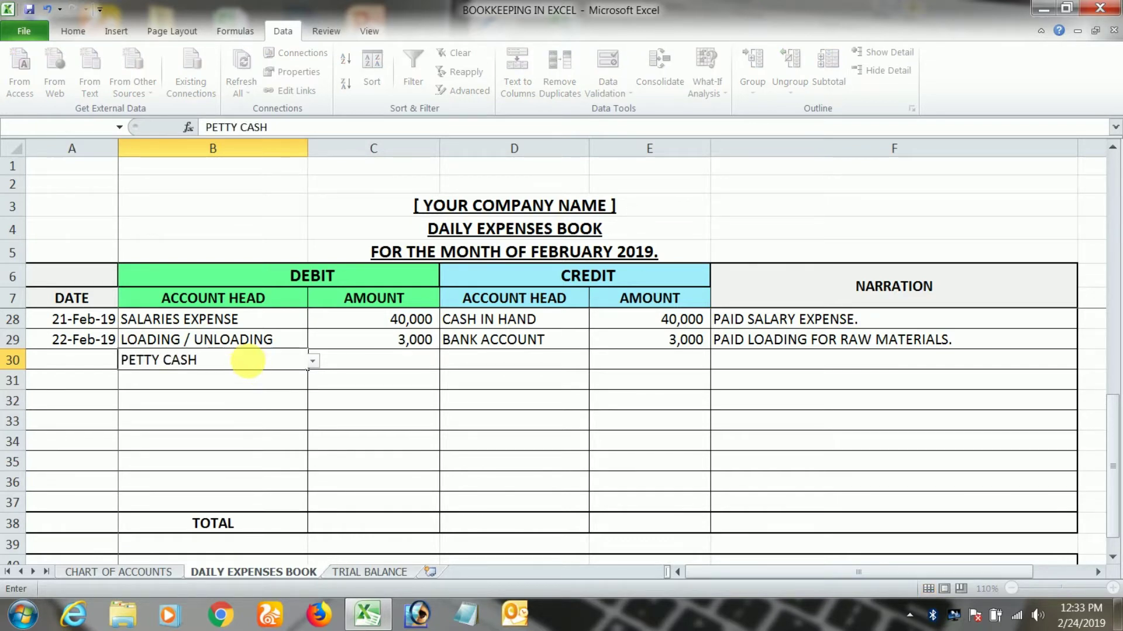
key("Return")
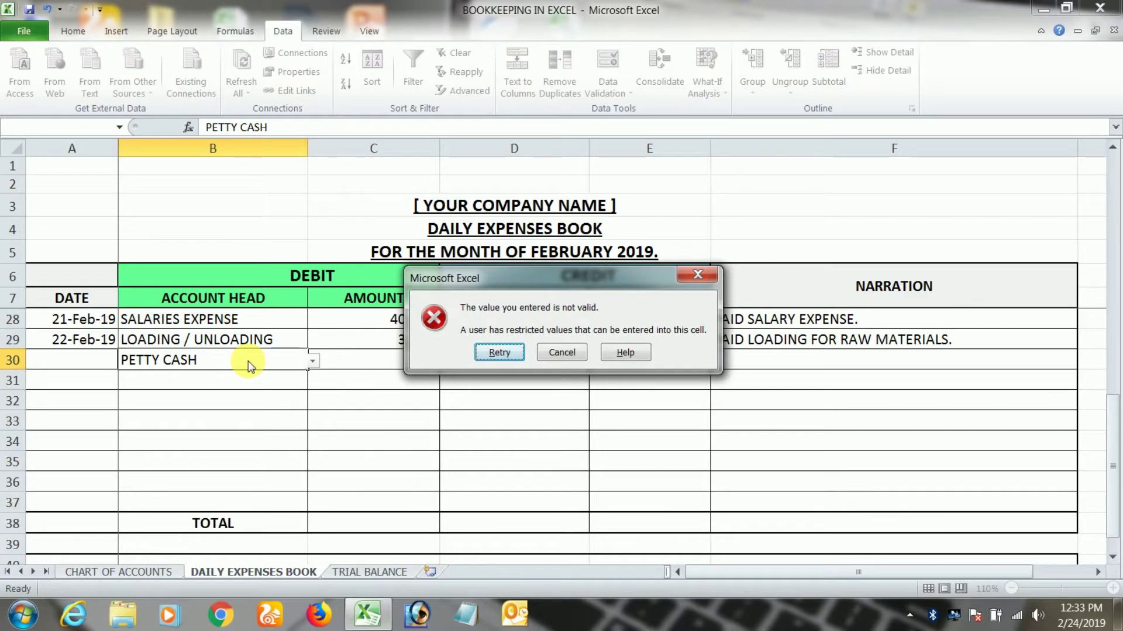
left_click(545, 353)
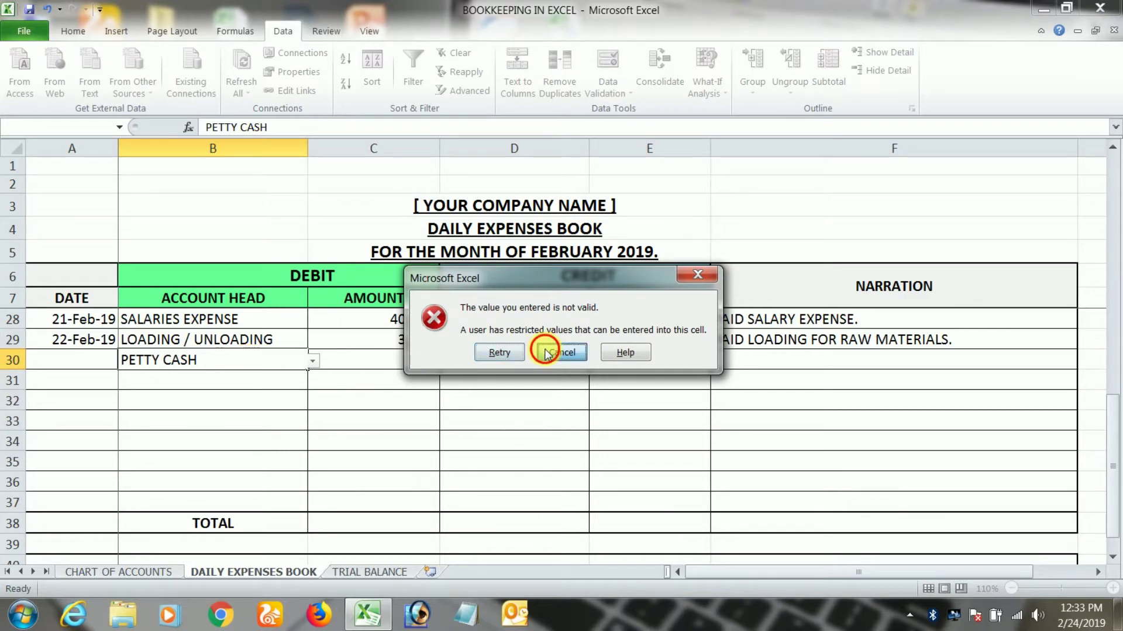
left_click(83, 371)
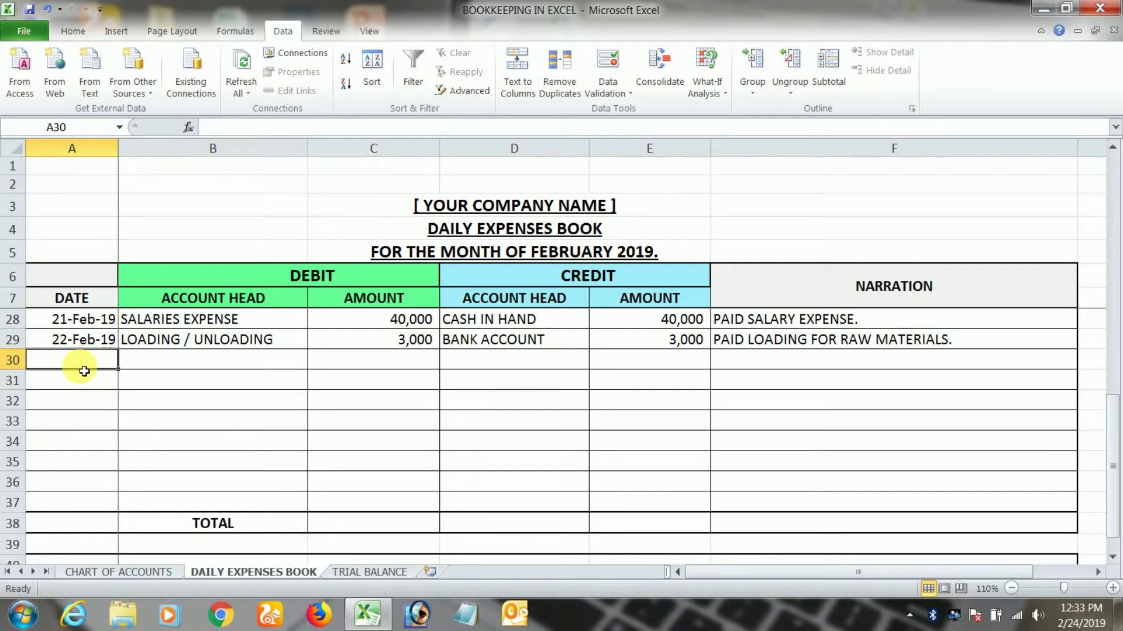
- Fill row 30: date from above, REPAIR AND MAINTENANCE debit 2,000, CASH IN HAND credit 2,000
key("ctrl+d")
key("Tab")
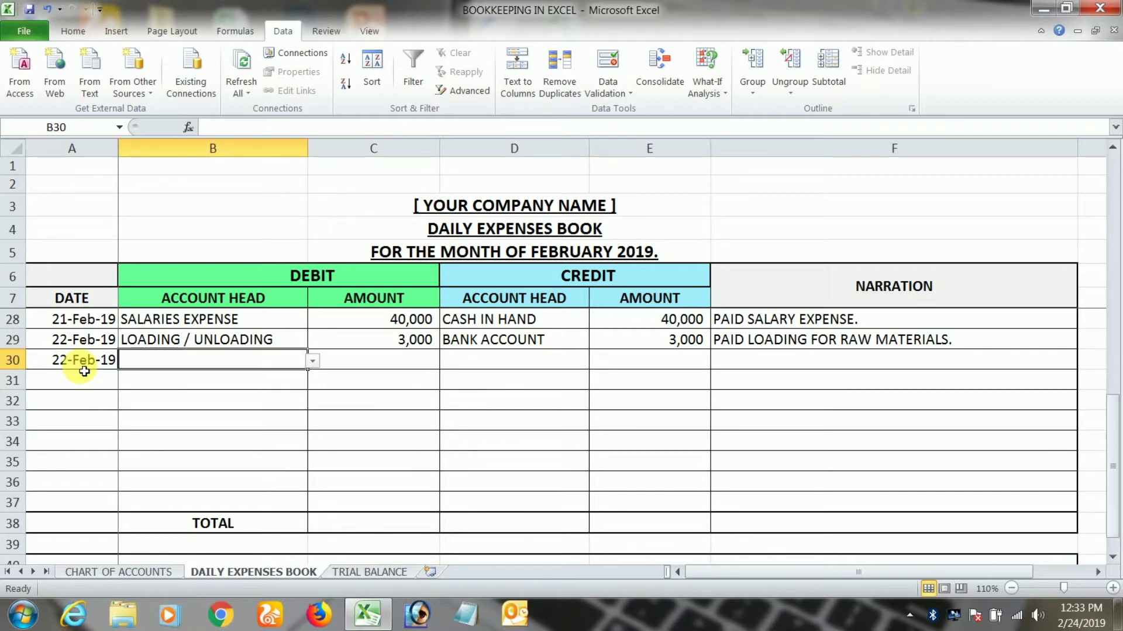
type("RE")
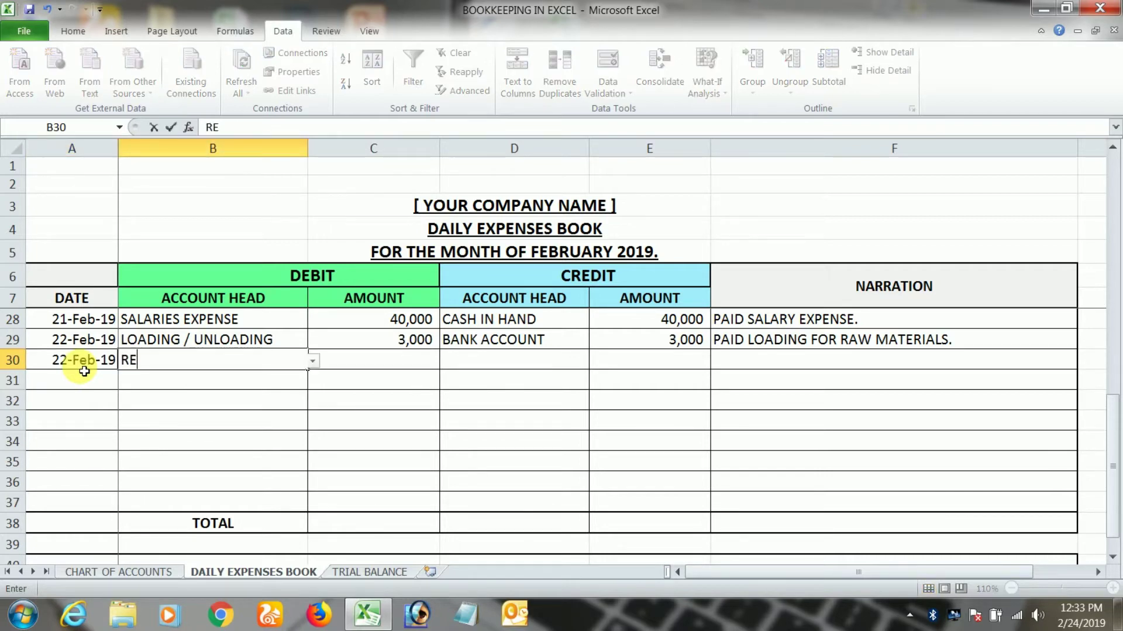
type("PARI")
key("BackSpace")
key("BackSpace")
key("BackSpace")
type("A")
key("Tab")
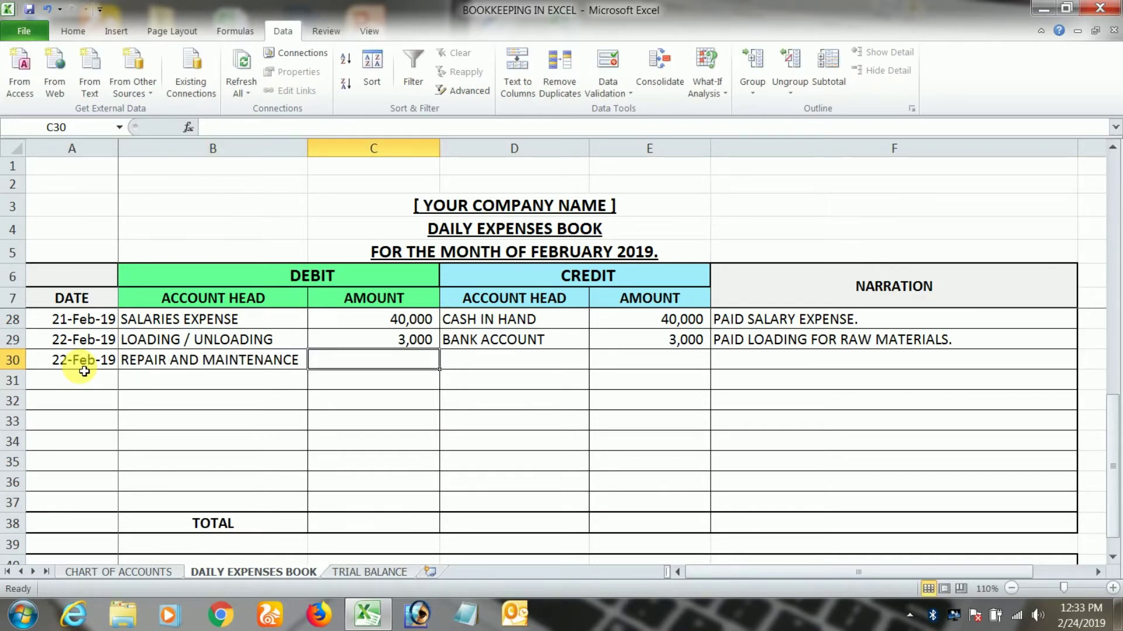
type("2,000")
key("Tab")
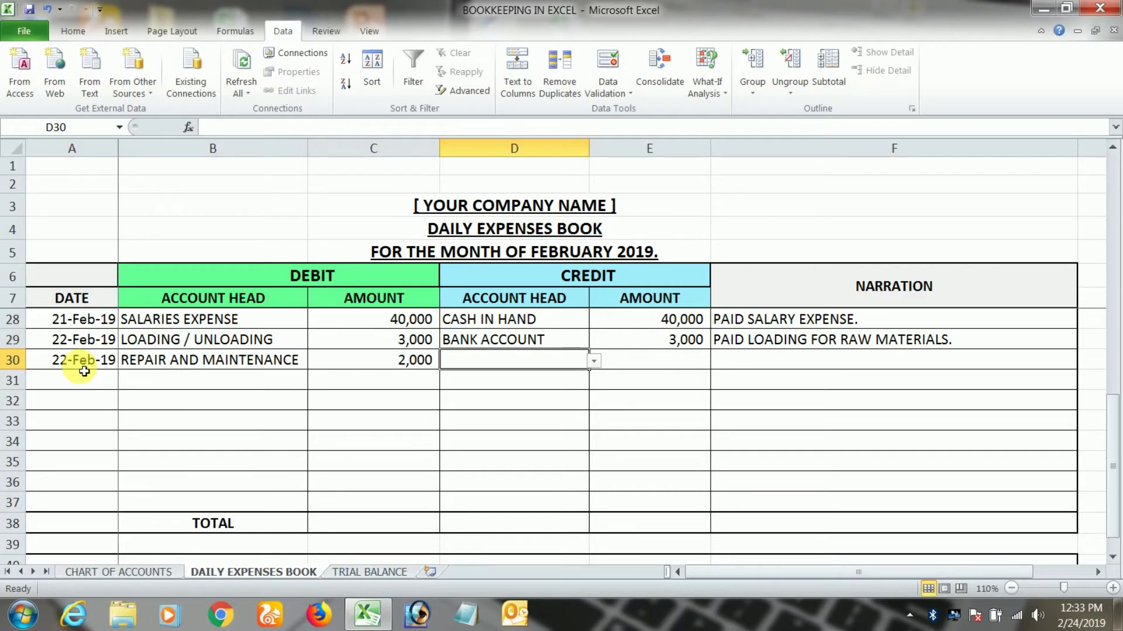
type("CAS")
key("Tab")
type("2")
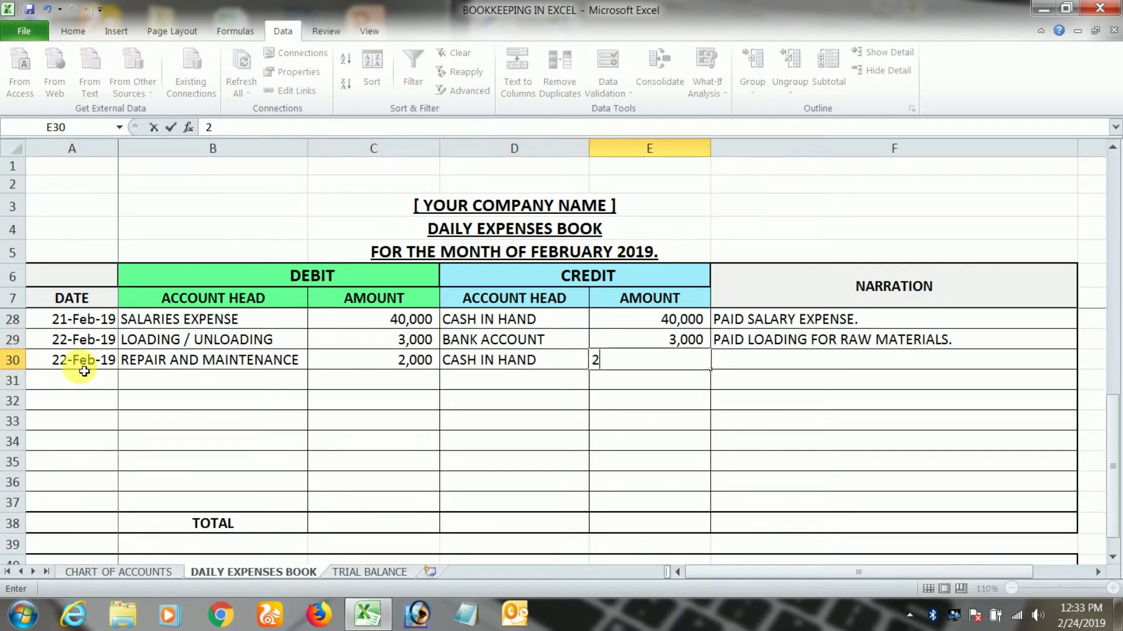
type("000")
key("Tab")
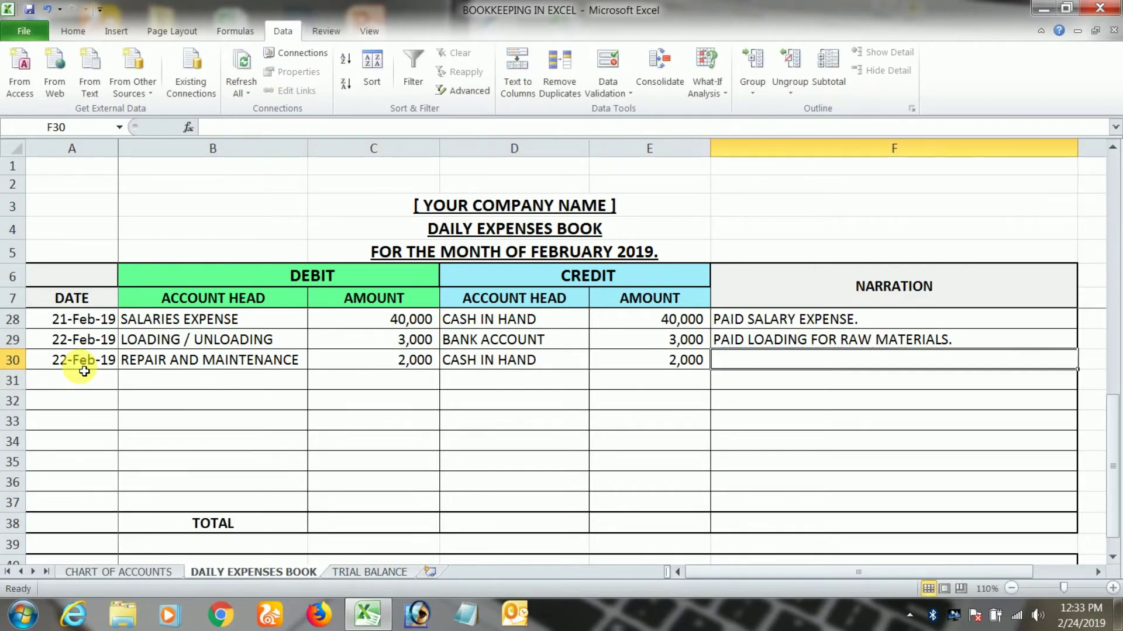
- Enter the narration 'PAID REPAIR AND MAINTENANCE FOR FACTORY.' in F30, fixing typos
type("P")
type("AID ")
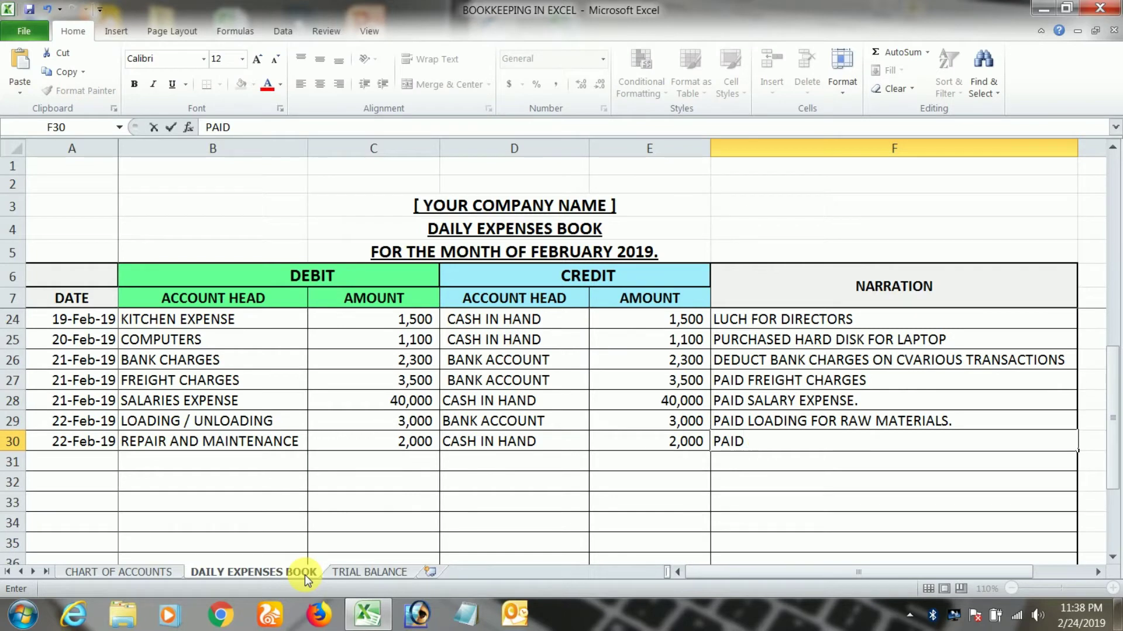
type("REPAIR")
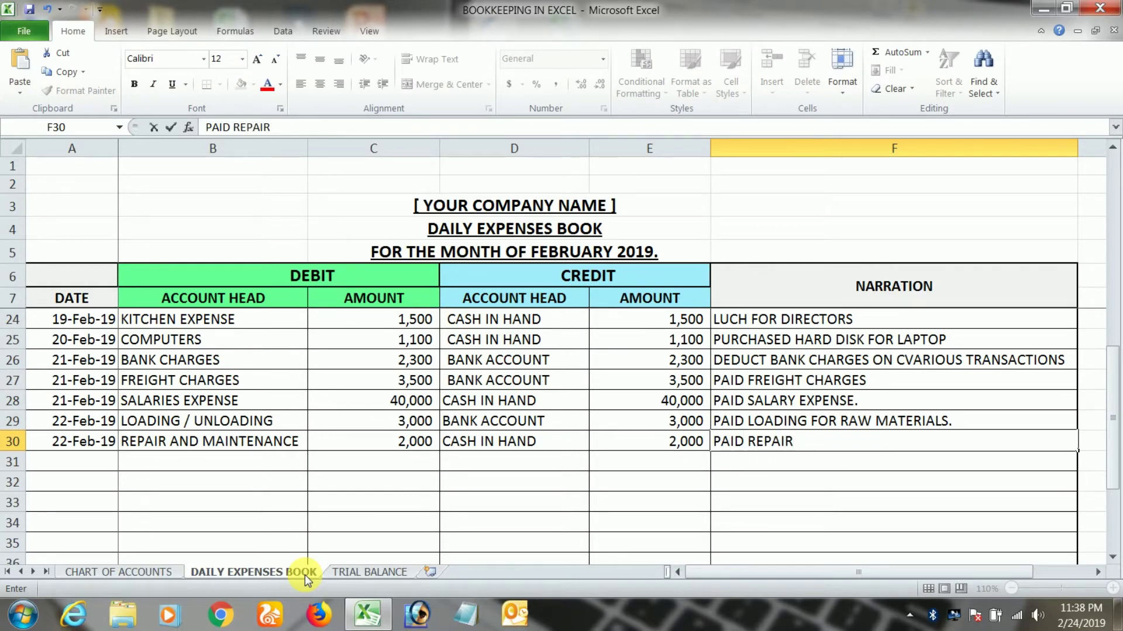
type(" AND")
type(" MAINTENANCE ")
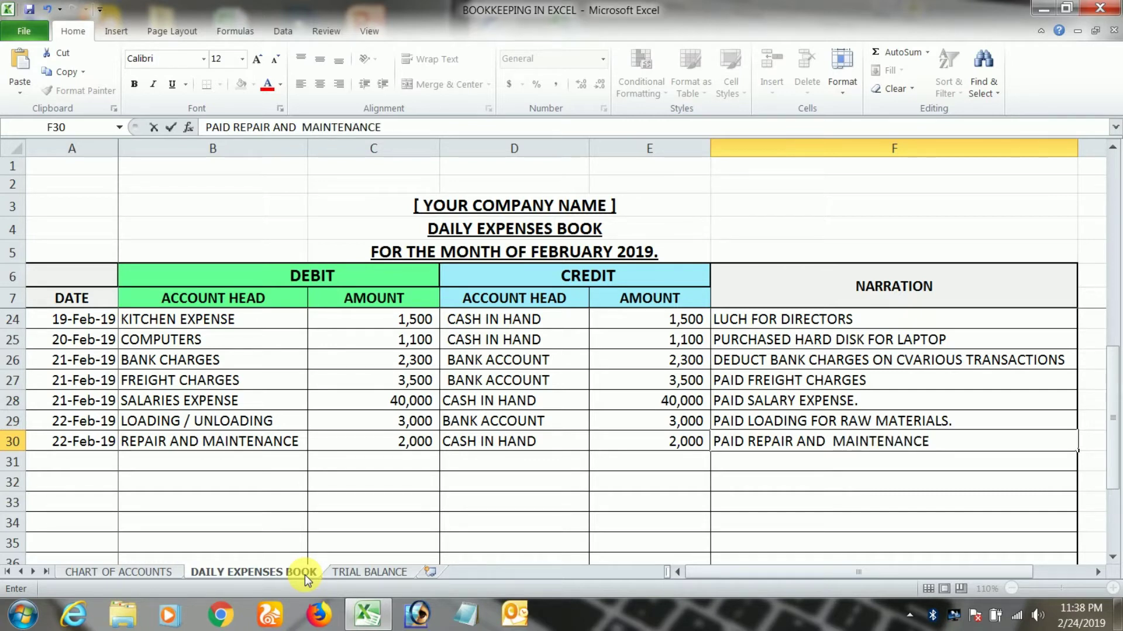
type("FORFAC")
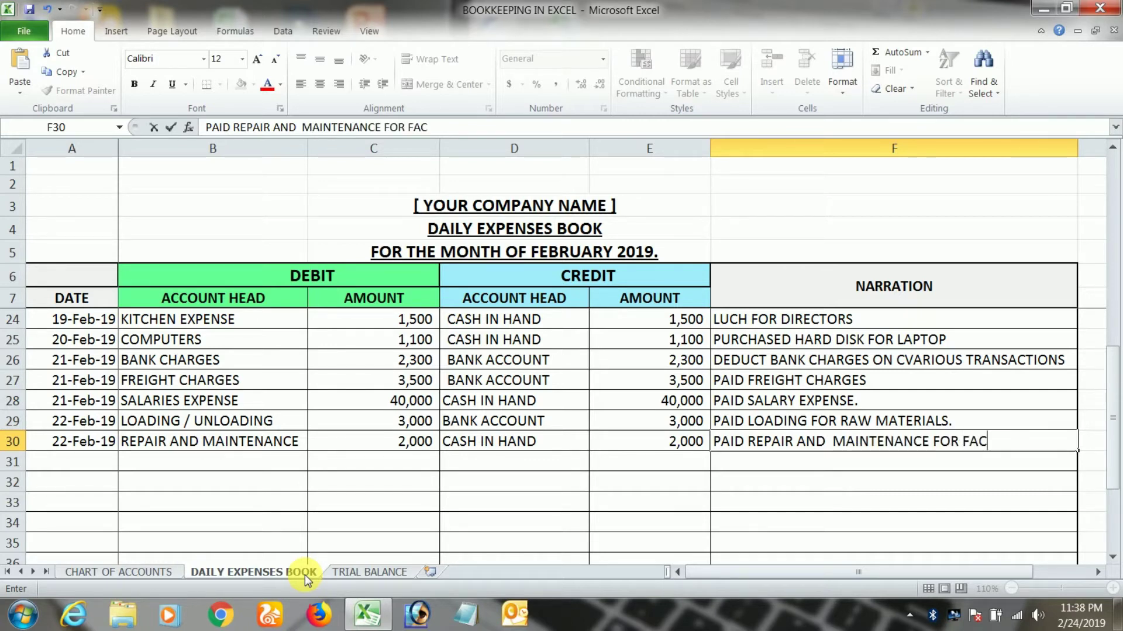
type("OTR")
key("BackSpace")
key("BackSpace")
key("BackSpace")
type("TORY.")
key("Return")
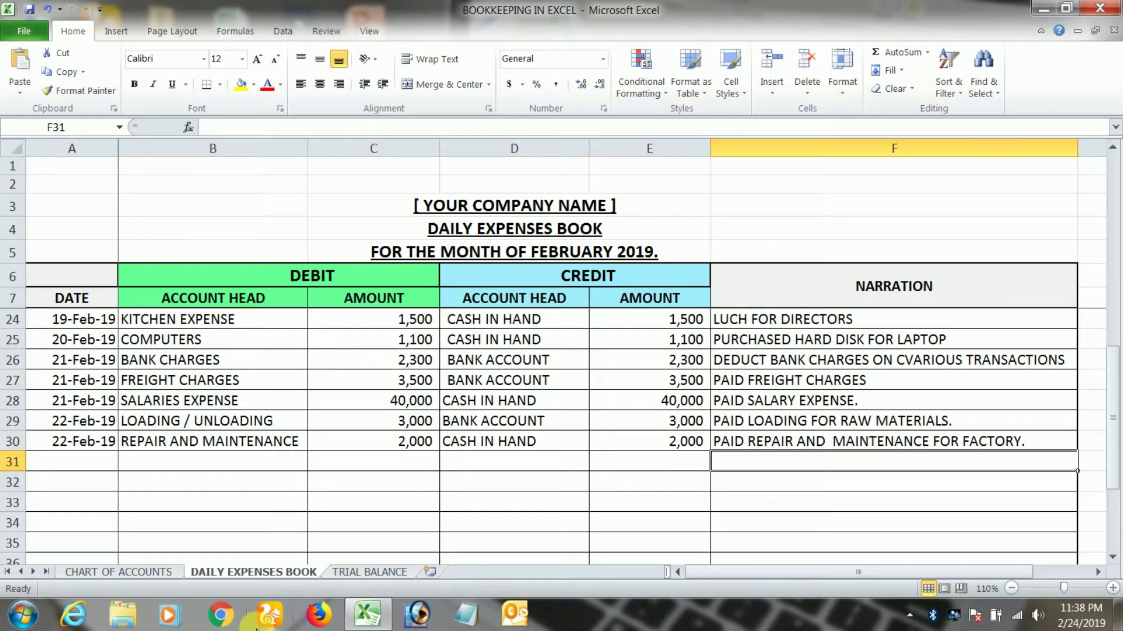
key("Left")
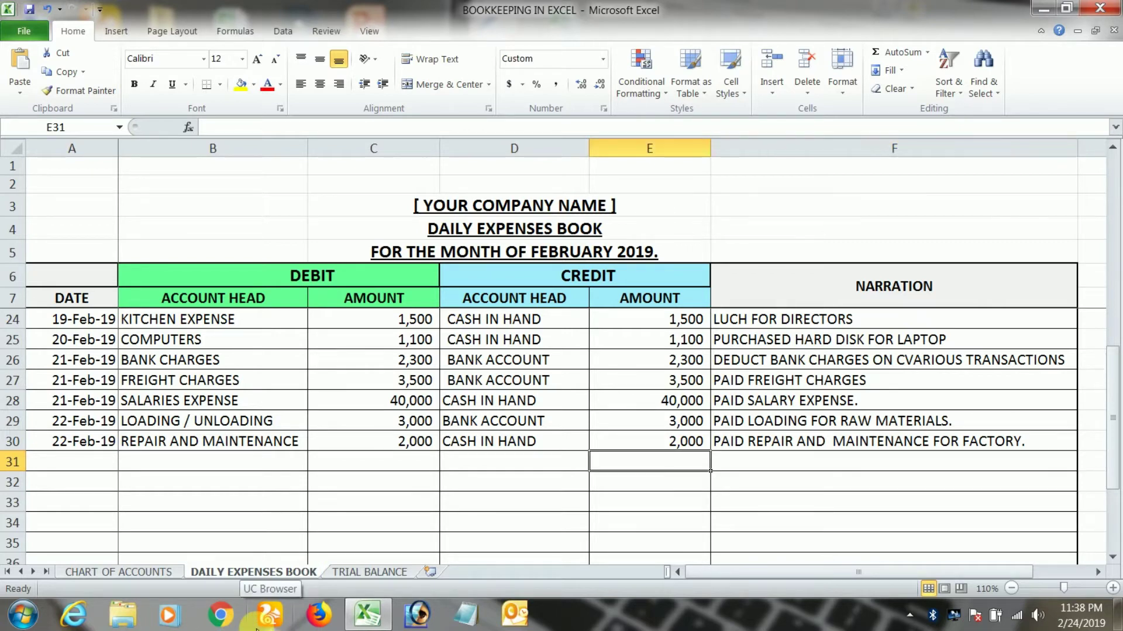
key("Left")
key("Left")
key("Left")
key("Left")
key("Up")
key("Up")
key("Up")
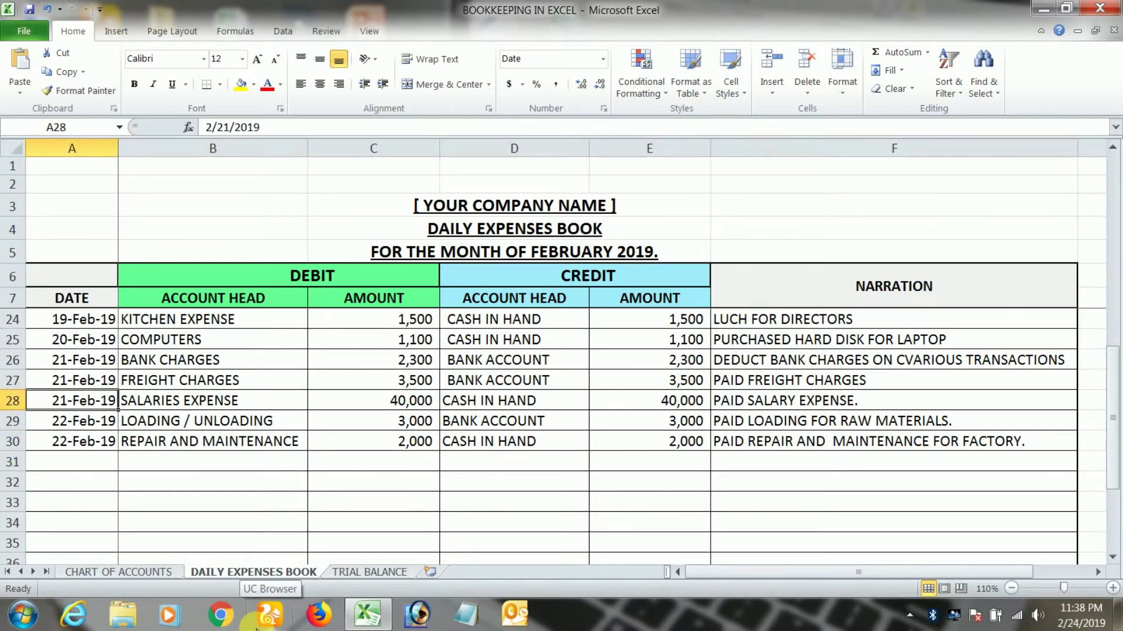
key("Up")
key("Up")
key("Up")
key("shift+Down")
key("shift+Down")
key("shift+Right")
key("shift+Down")
key("shift+Down")
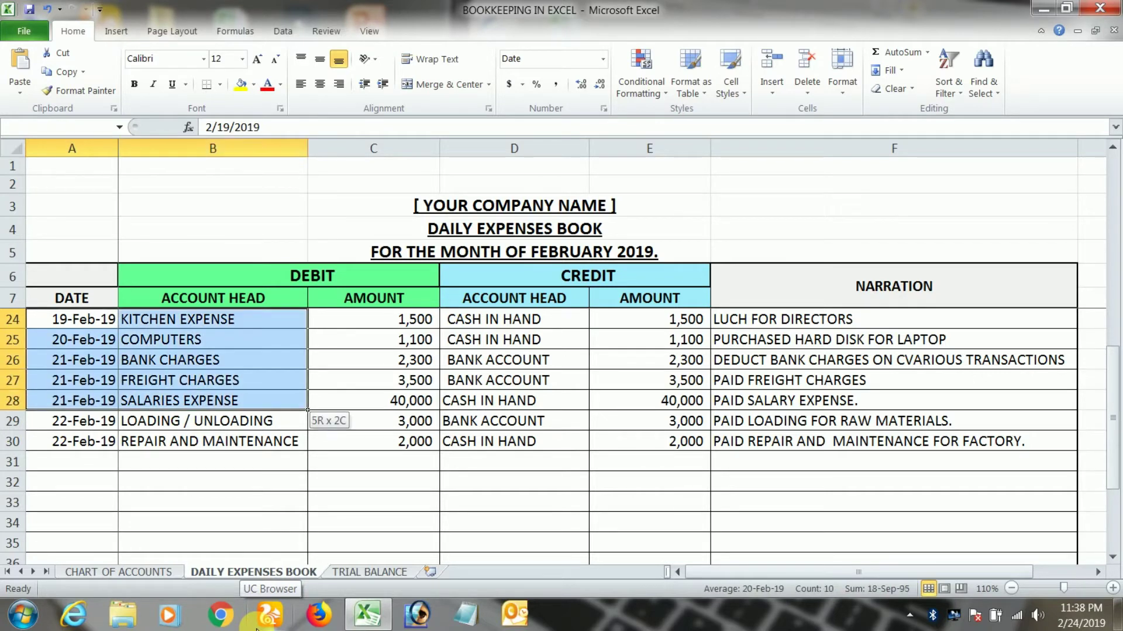
key("shift+Down")
key("shift+Right")
key("shift+Up")
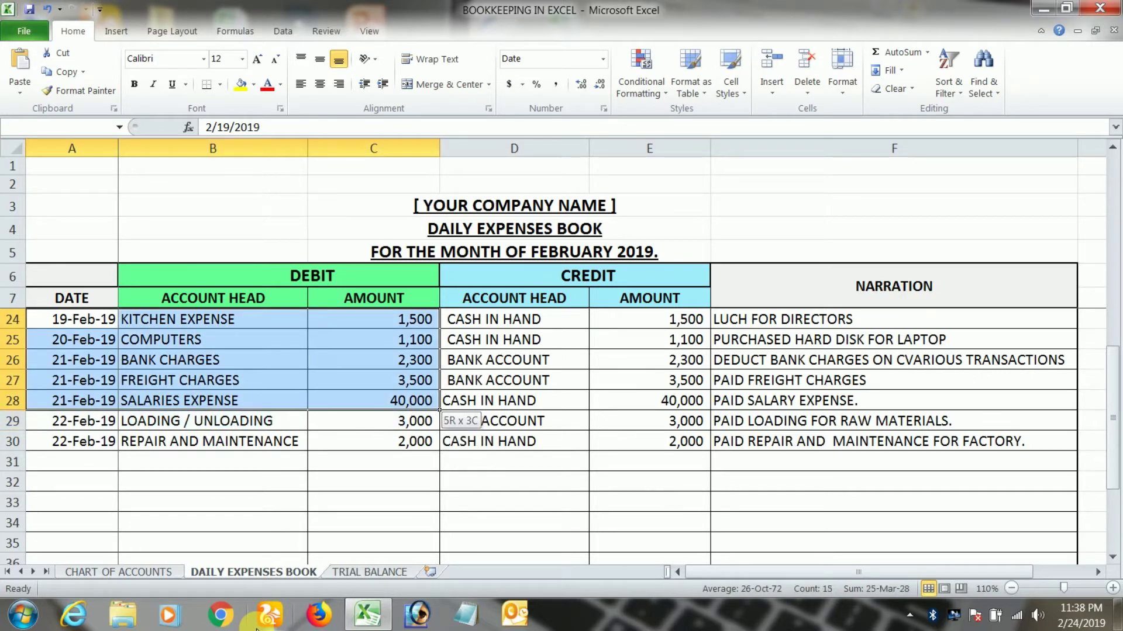
key("shift+Down")
key("shift+Right")
key("shift+Right")
key("shift+Right")
key("shift+Down")
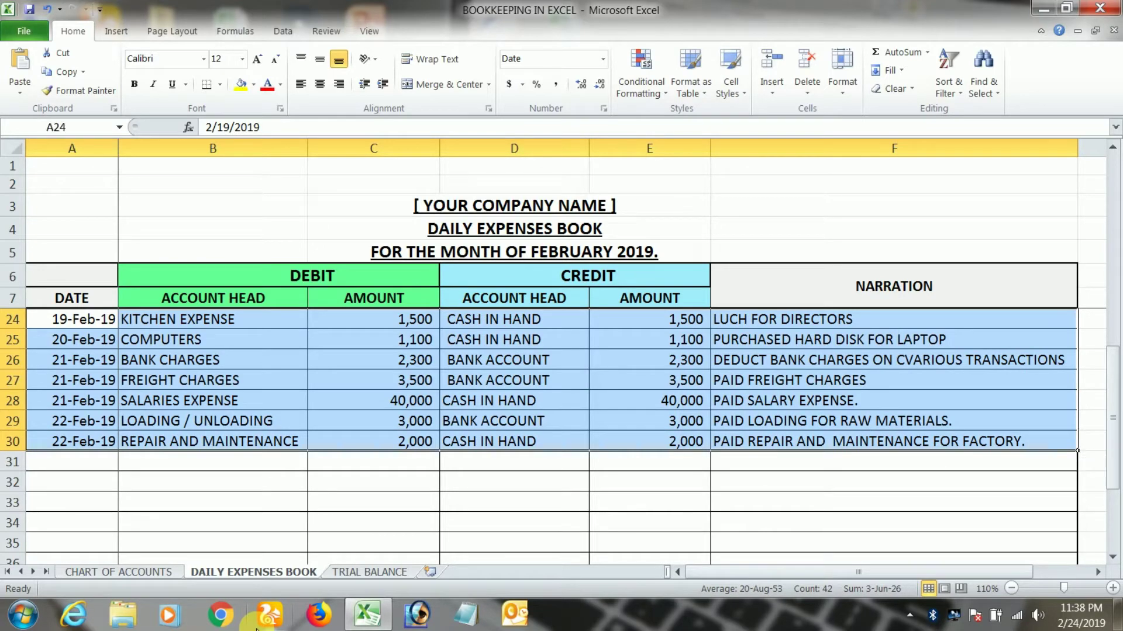
key("Up")
key("Up")
key("Up")
key("Up")
key("Down")
key("Down")
key("Down")
key("Right")
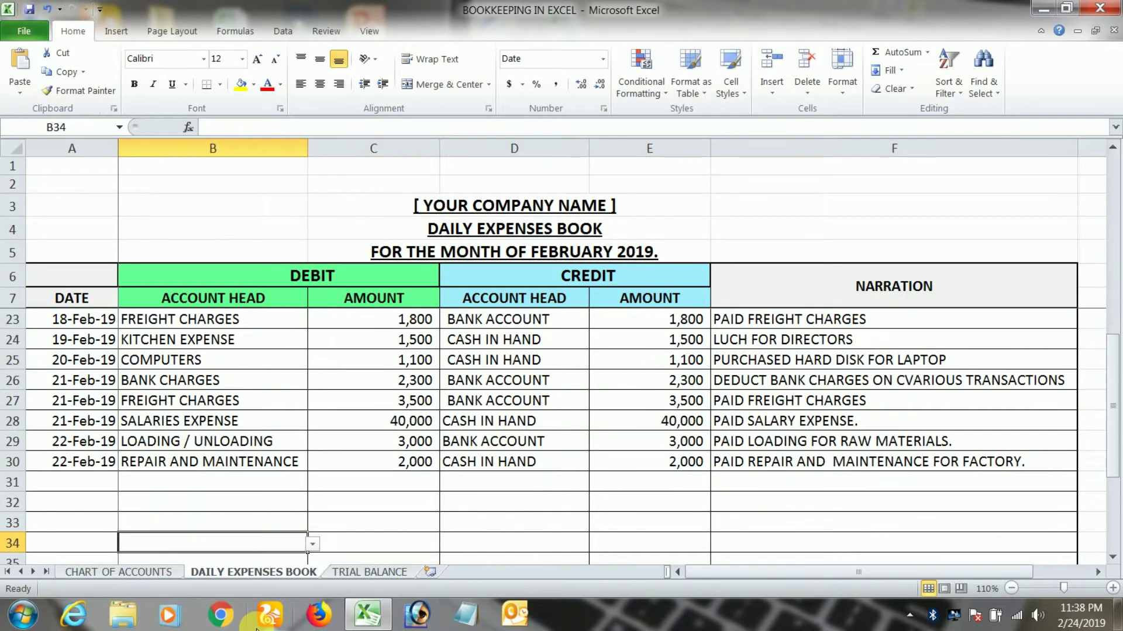
key("Right")
key("Down")
key("Down")
key("Down")
key("Down")
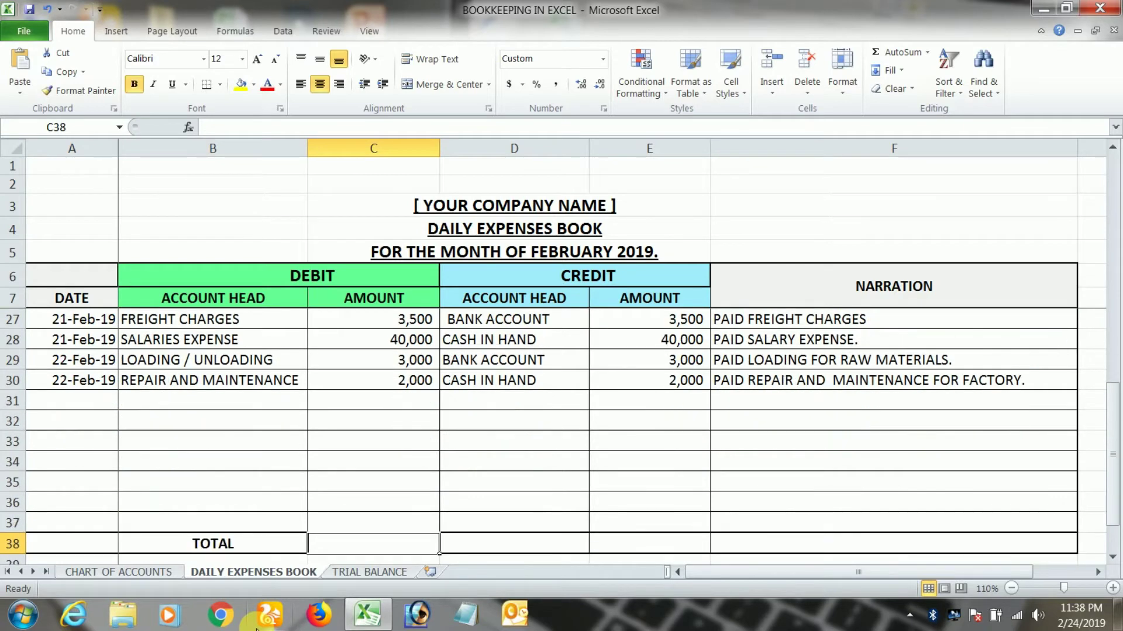
key("Down")
key("Down")
key("Up")
key("Up")
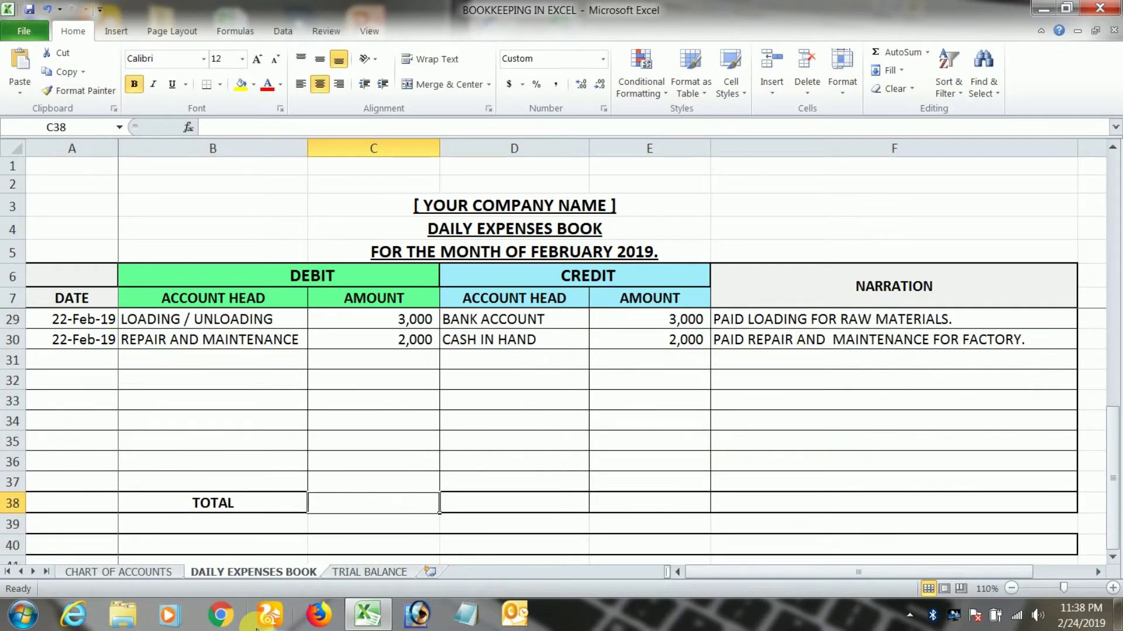
key("Up")
key("Up")
key("Up")
key("Up")
key("Up")
key("Up")
key("Up")
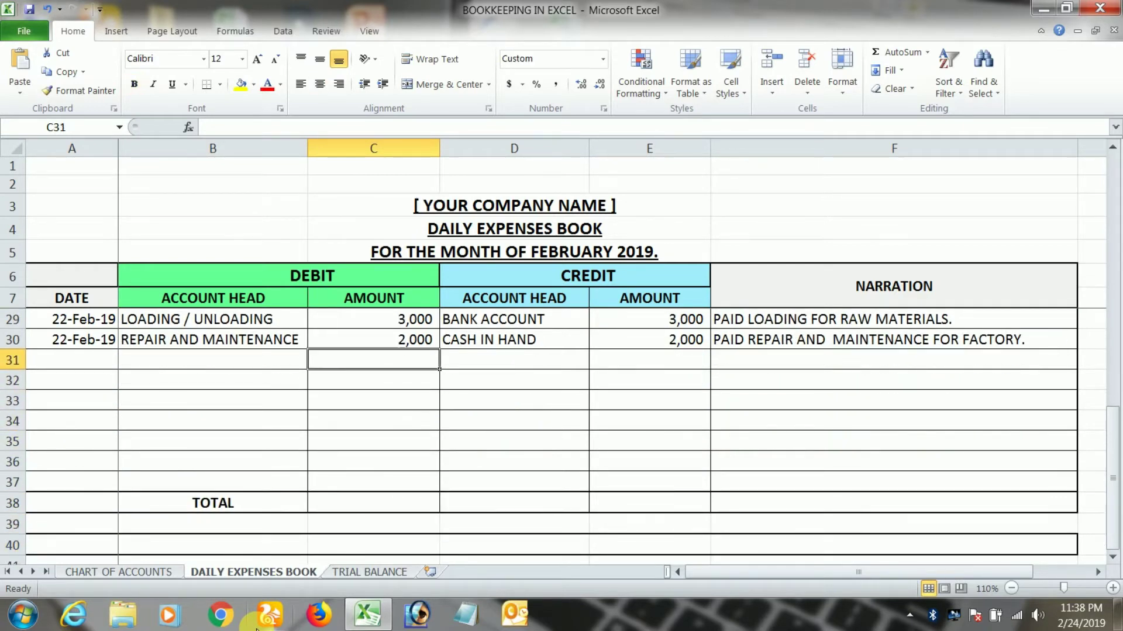
key("Down")
key("Down")
key("Down")
key("Down")
key("Down")
key("Down")
key("Down")
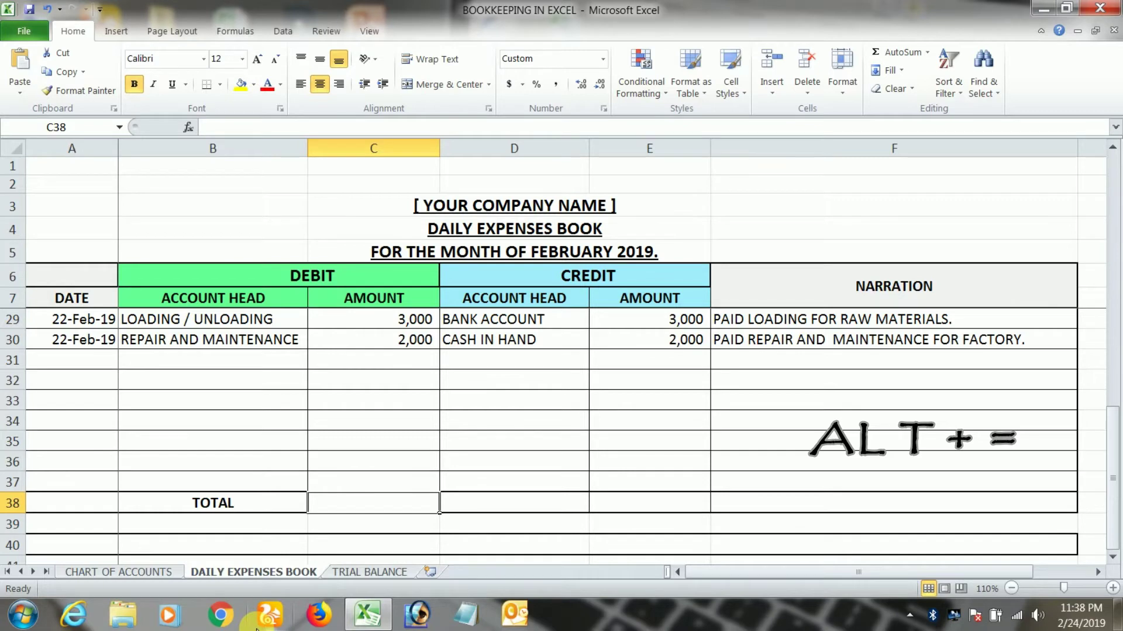
- Put =SUM(C8:C37) in C38 and copy it to E38, both totalling 980,500
key("alt+equal")
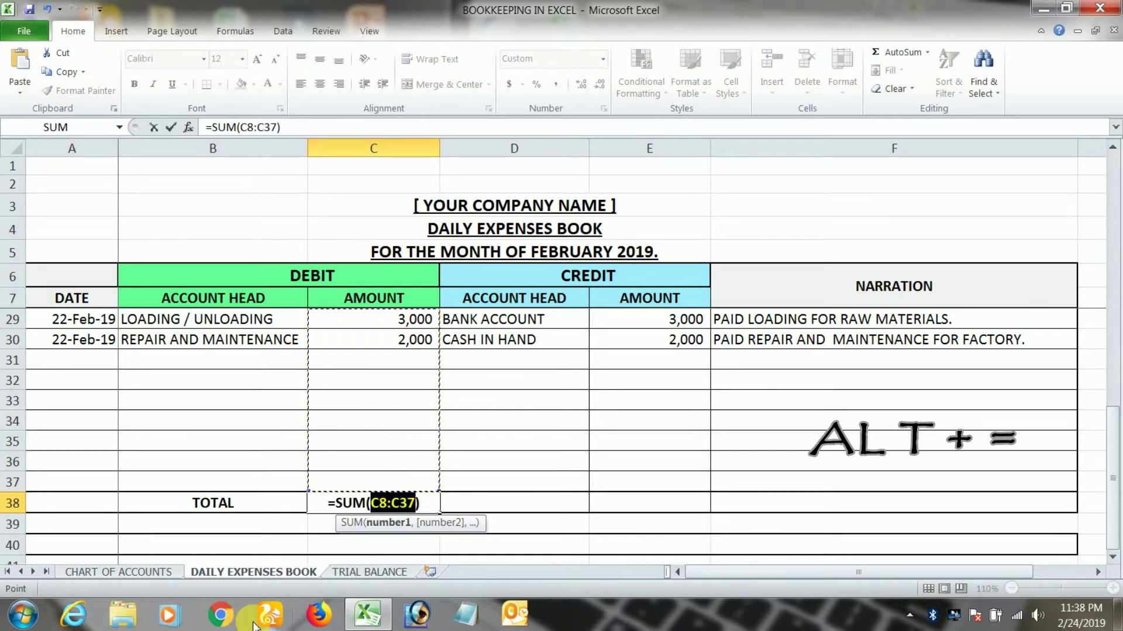
scroll(24, 614, "up", 7)
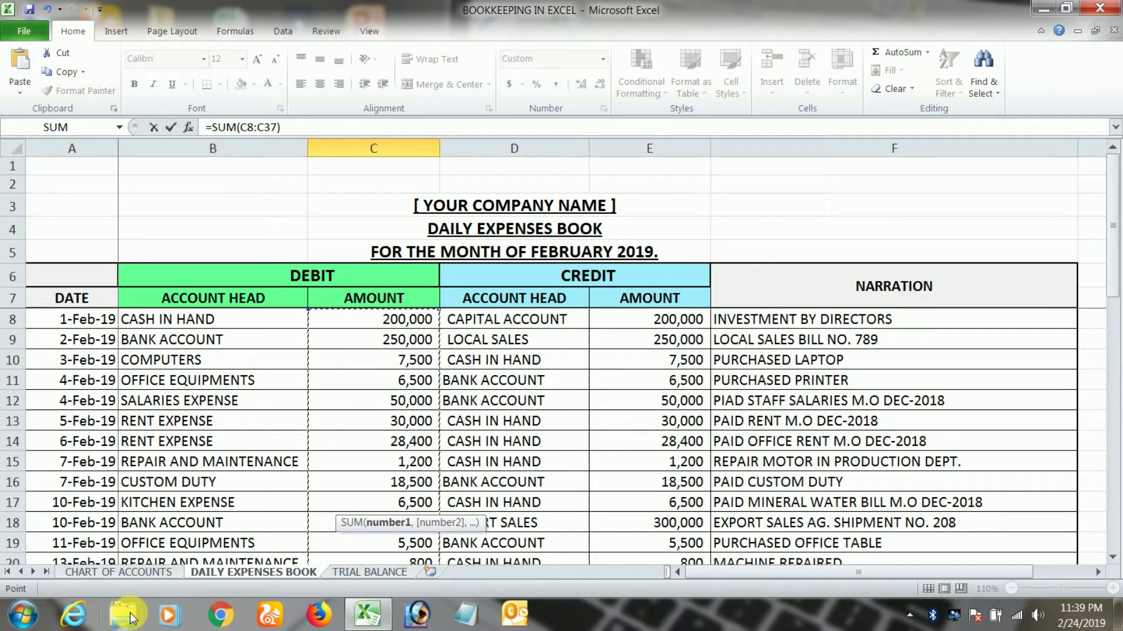
key("Return")
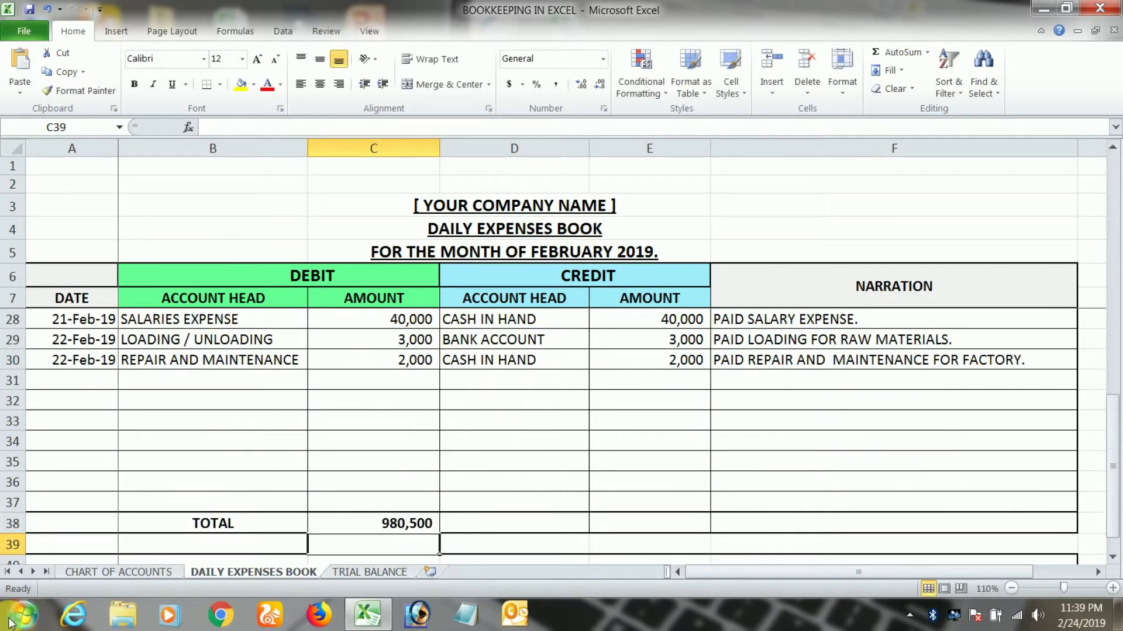
left_click(355, 532)
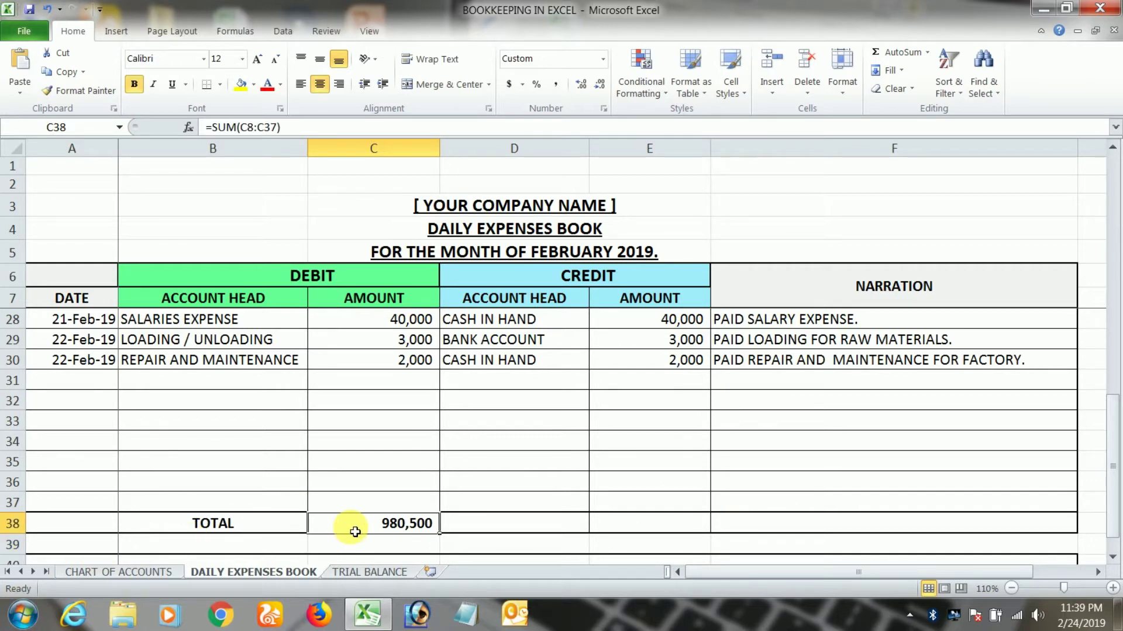
key("ctrl+c")
left_click(619, 529)
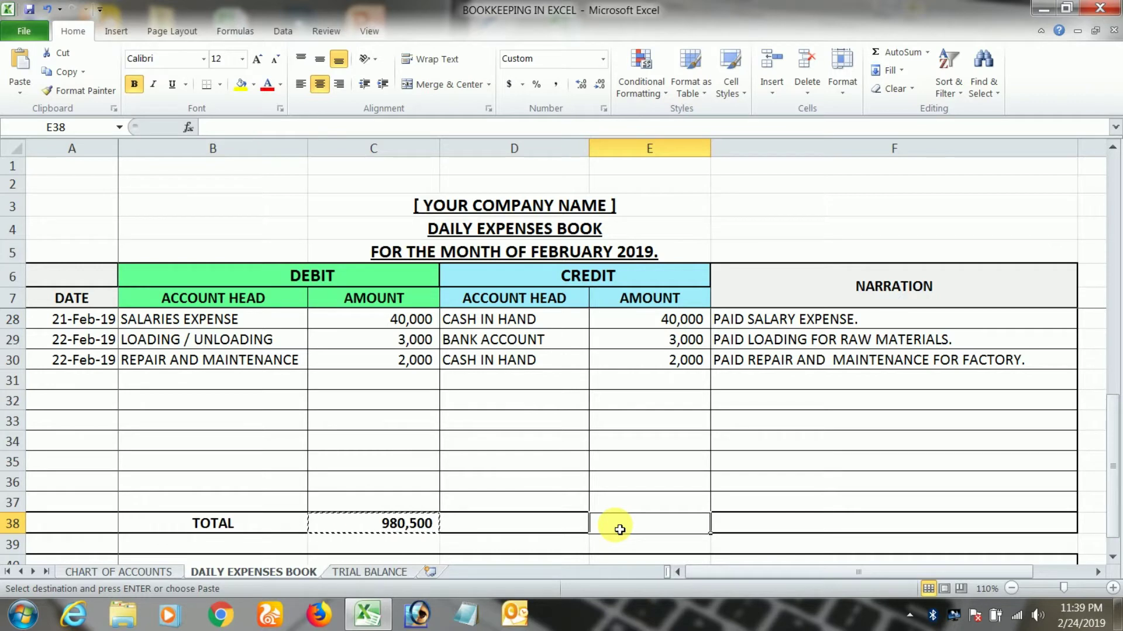
key("ctrl+v")
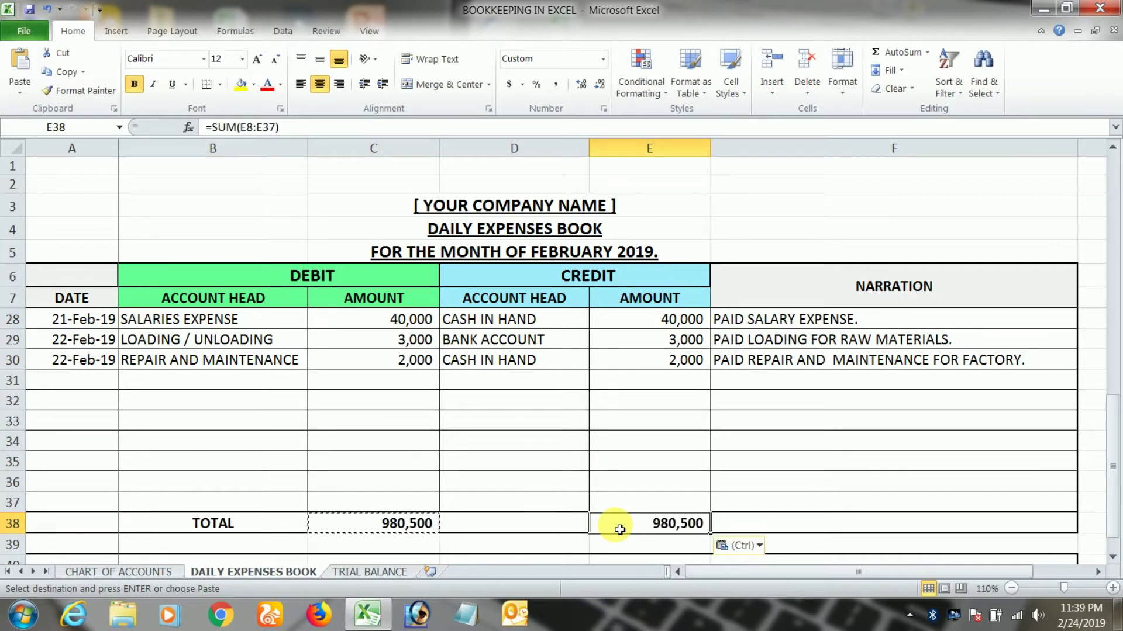
key("Down")
key("Down")
key("Down")
key("Down")
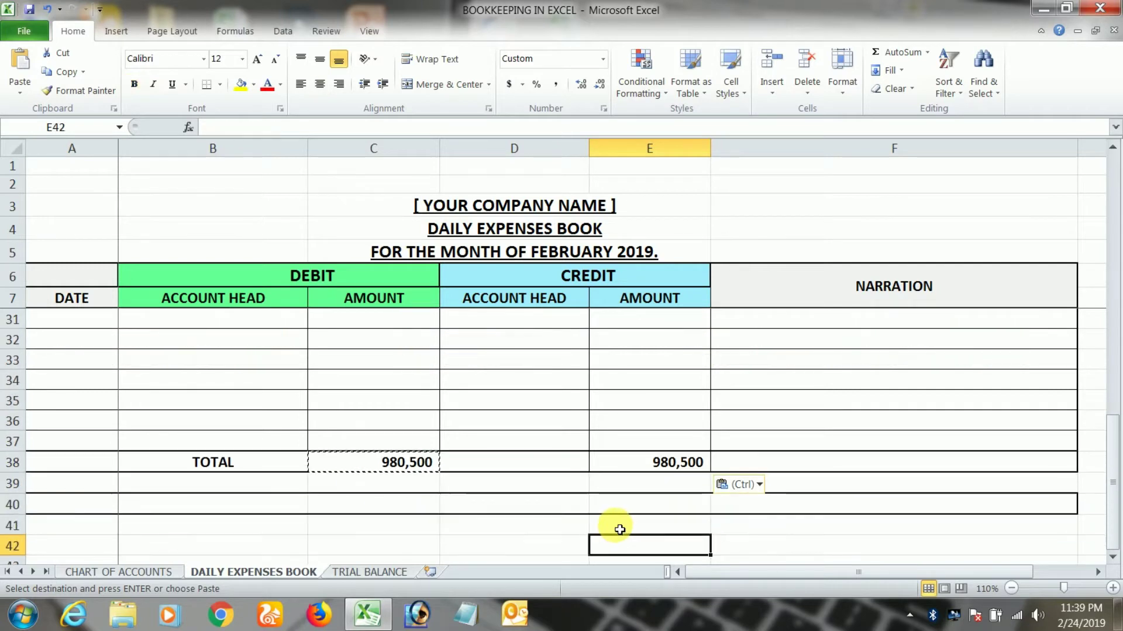
key("Down")
left_click(539, 383)
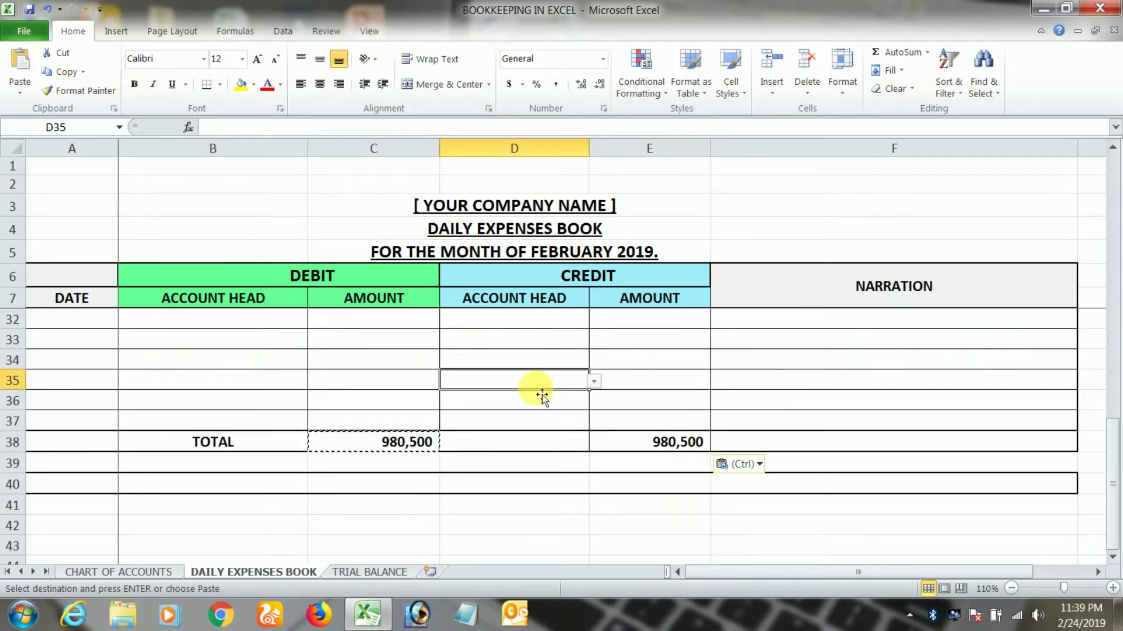
key("ctrl+Up")
key("ctrl+Up")
key("ctrl+Up")
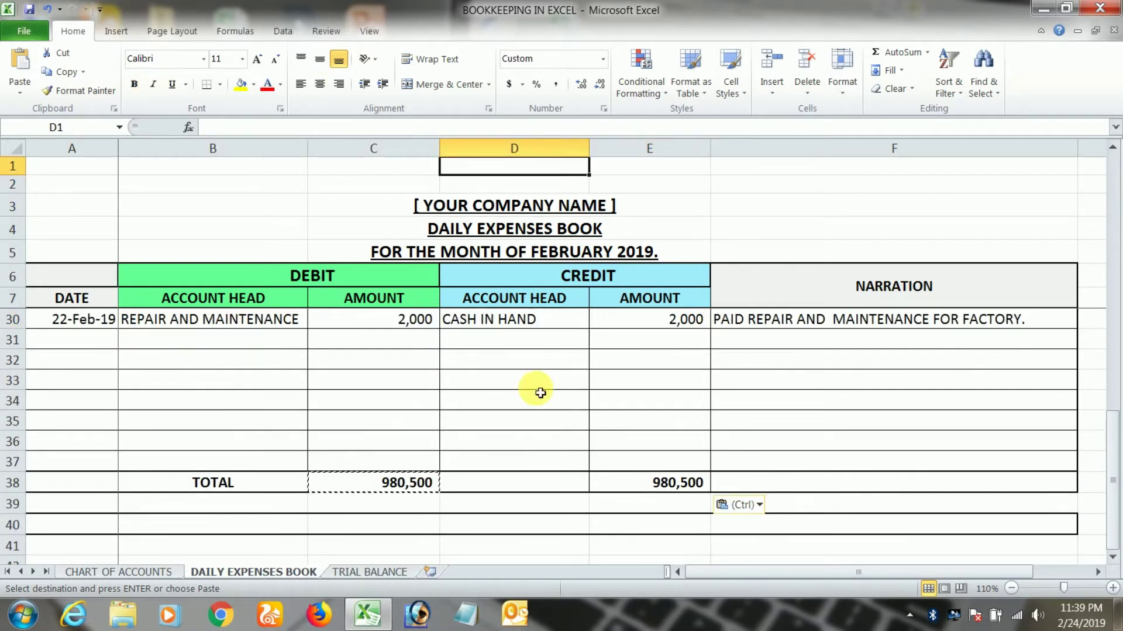
- Select the header cells A7:E7 from DATE to the credit AMOUNT and bring up the Data ribbon
key("Down")
key("Down")
key("Down")
key("Down")
key("Down")
key("Down")
key("Down")
key("Down")
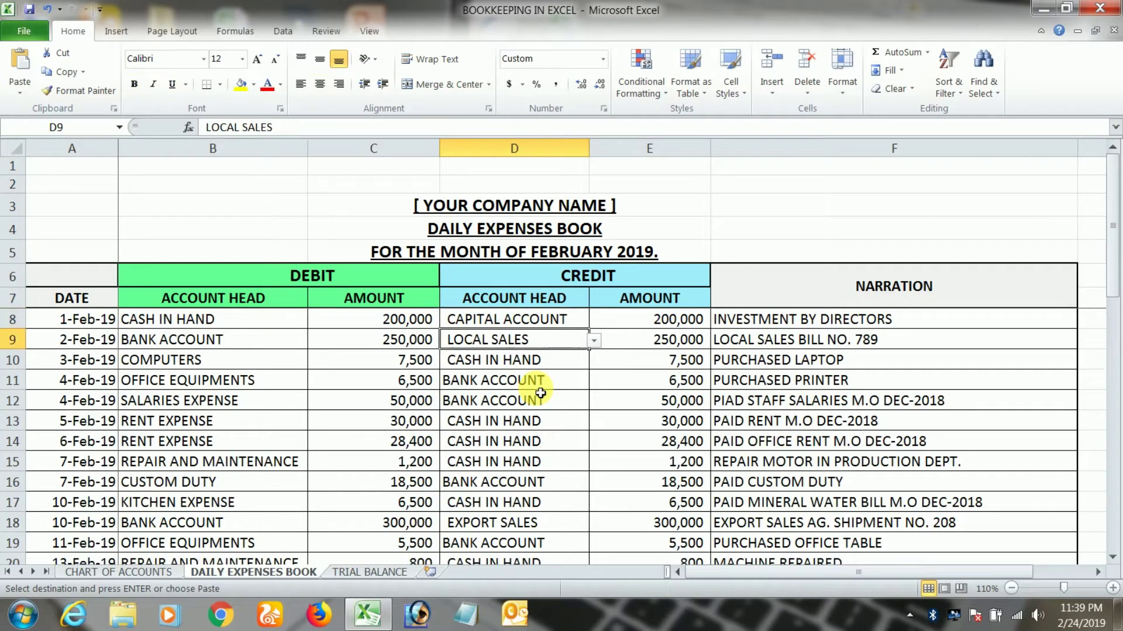
key("Down")
key("Down")
key("Down")
key("Down")
key("Down")
key("Down")
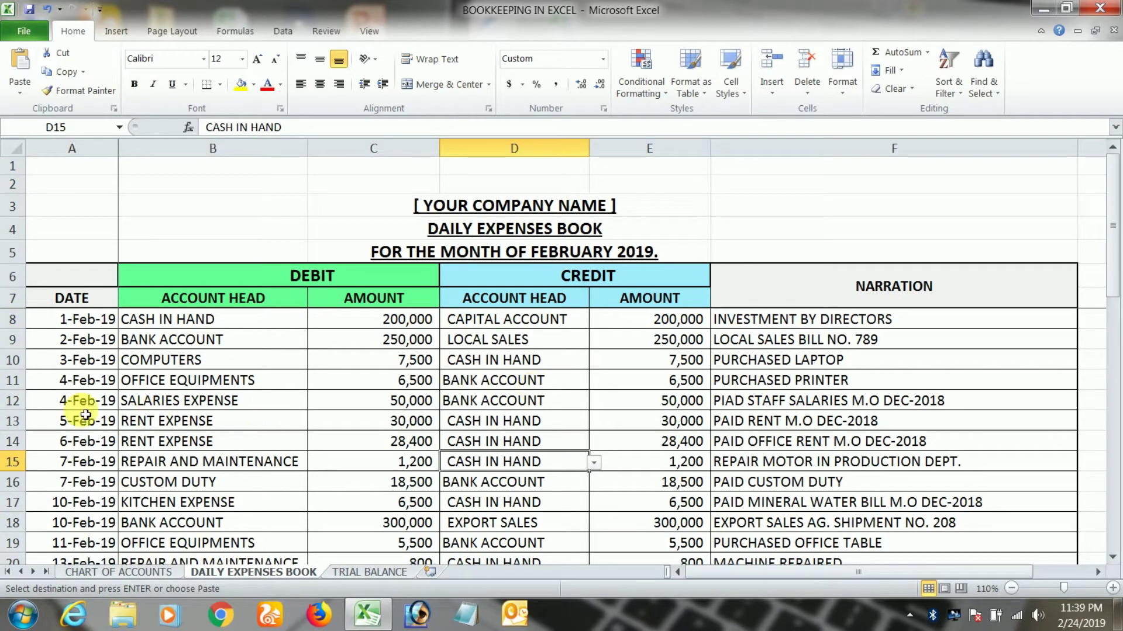
left_click(61, 303)
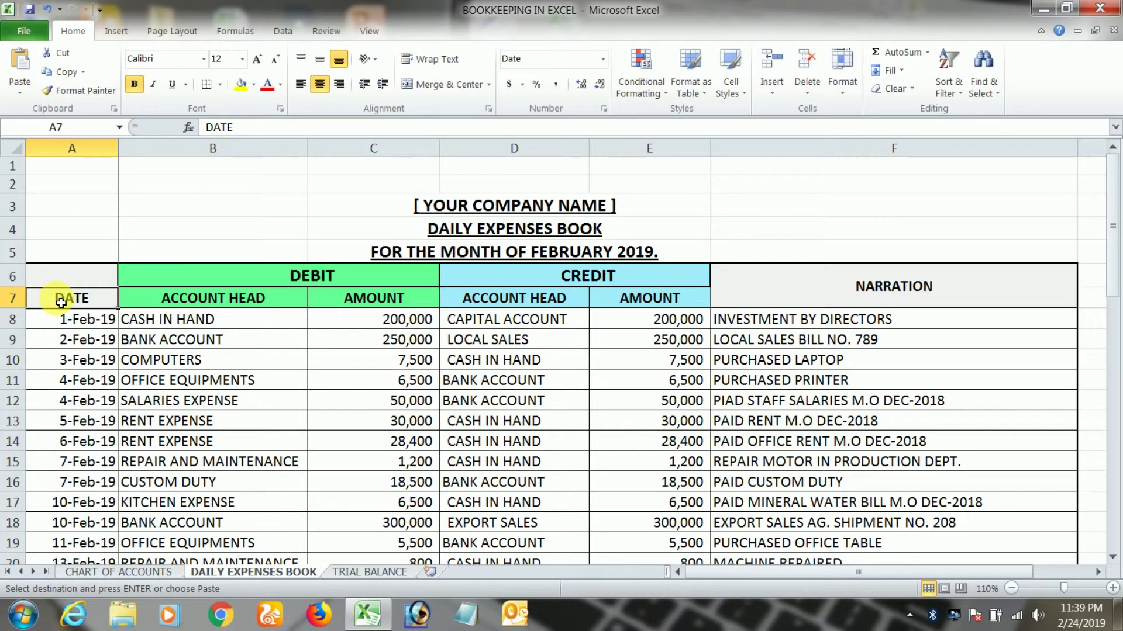
key("shift+Right")
key("shift+Right")
key("shift+Right")
key("shift+Right")
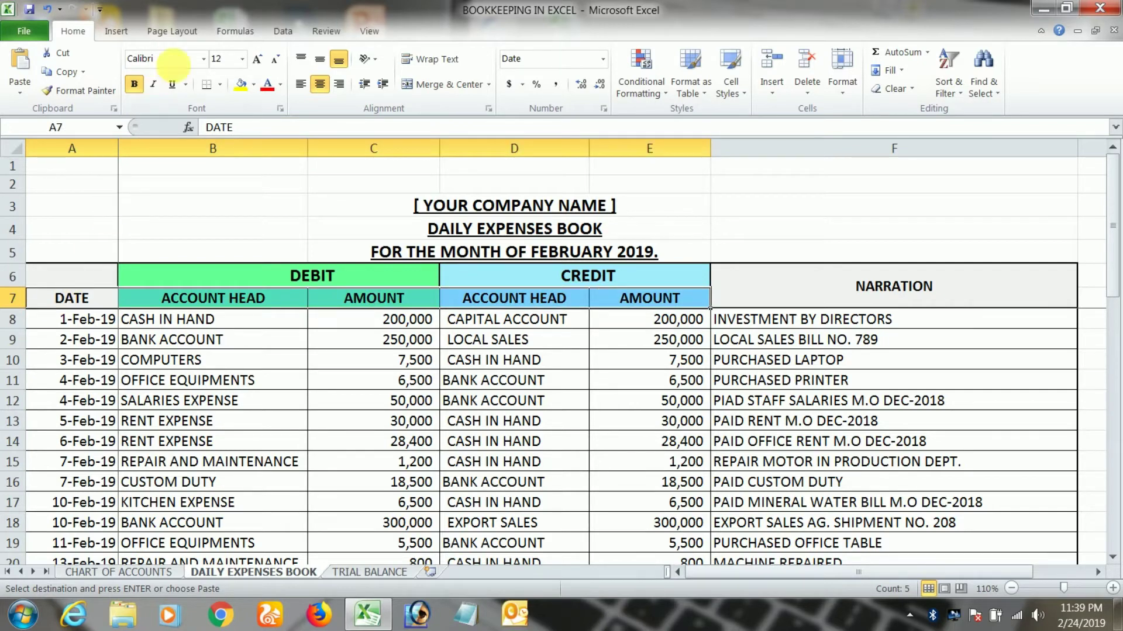
left_click(61, 302)
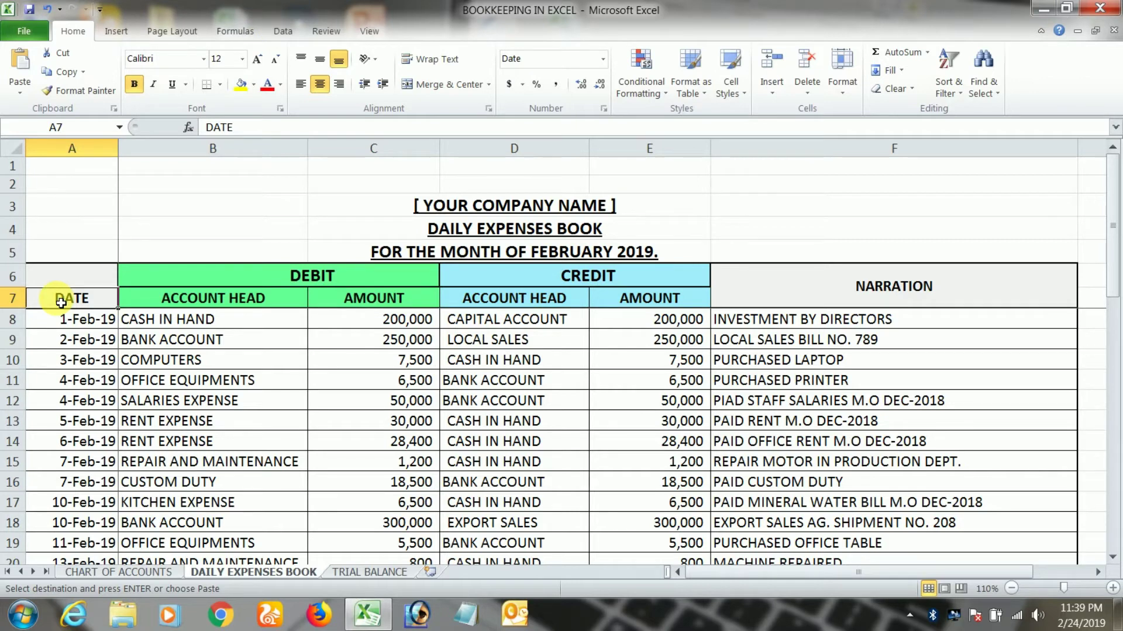
key("shift+Right")
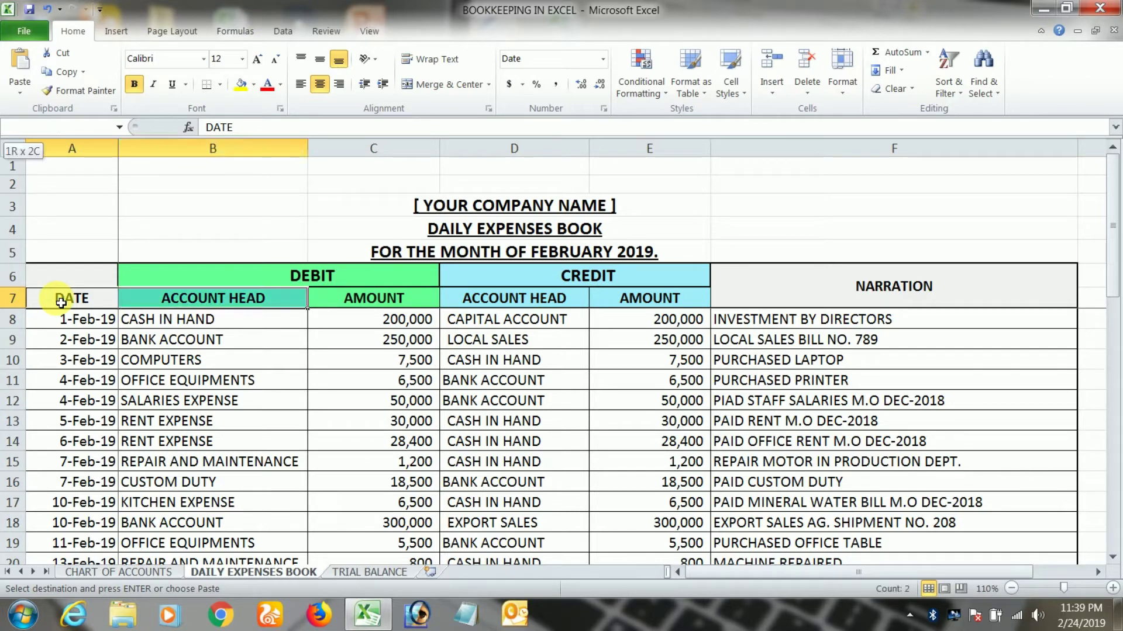
key("shift+Right")
key("shift+Right")
key("shift+Right")
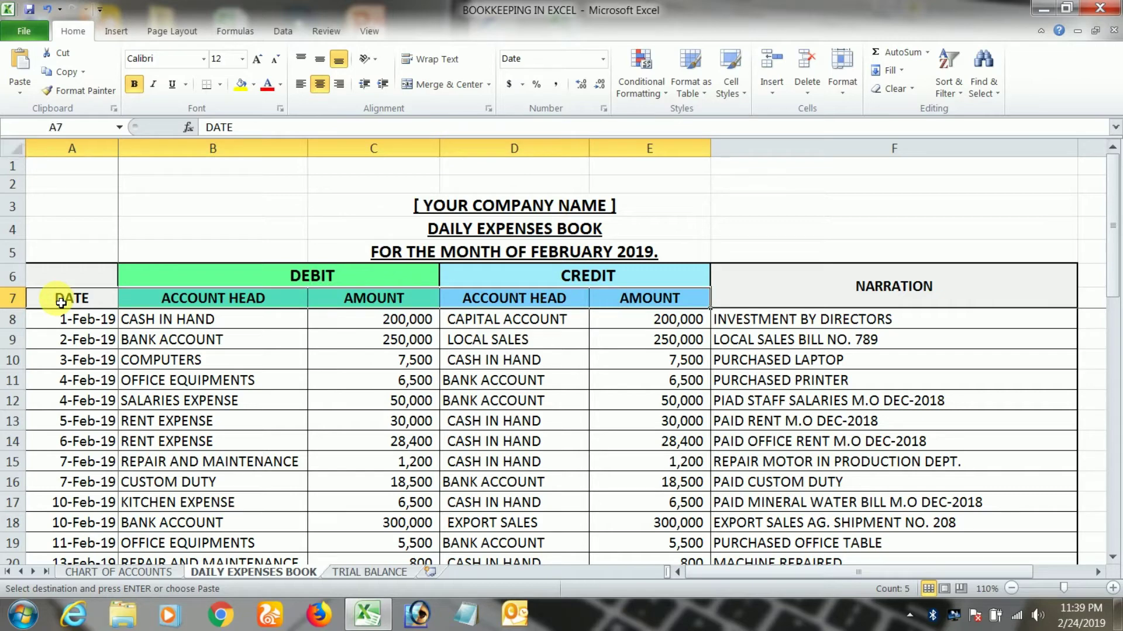
left_click(283, 31)
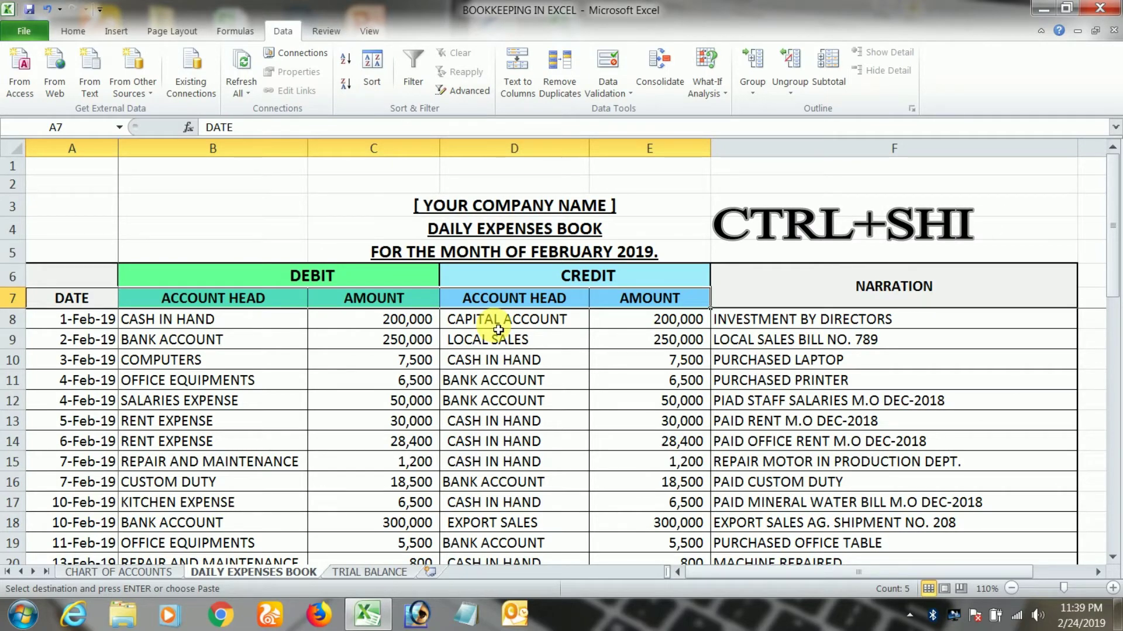
- Turn on filters and limit the credit ACCOUNT HEAD column to CASH IN HAND only
key("ctrl+shift+l")
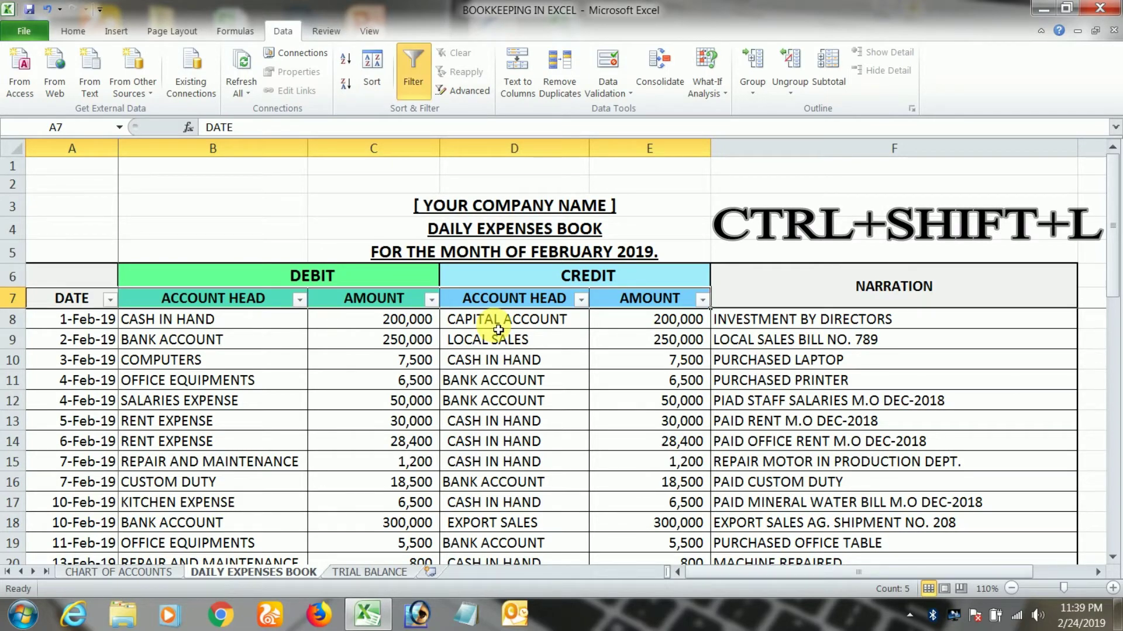
left_click(558, 345)
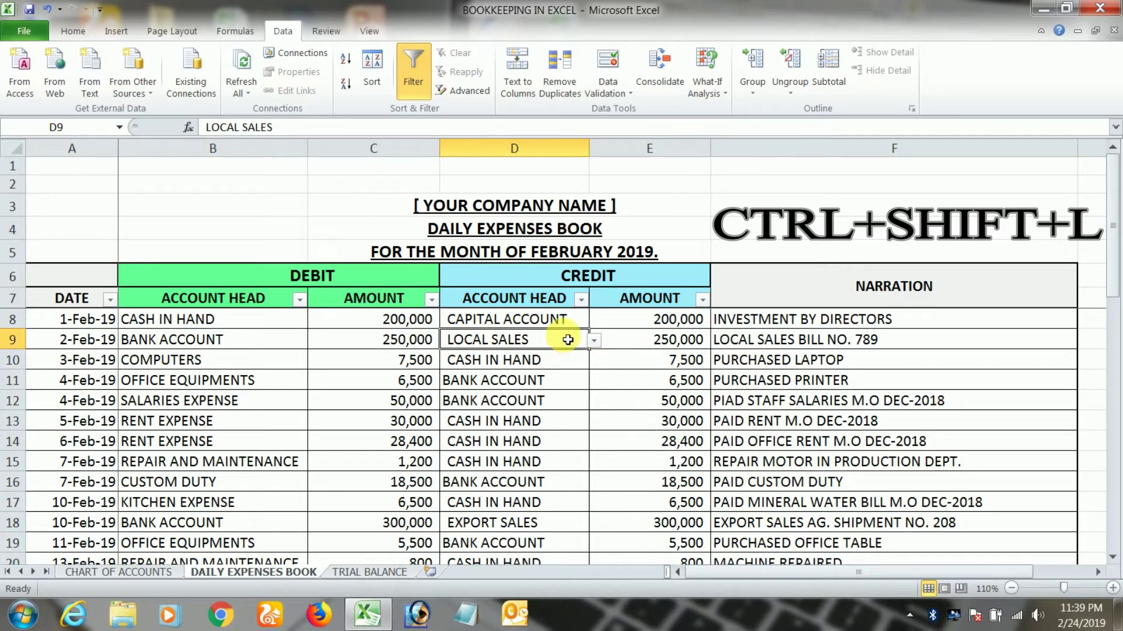
left_click(583, 300)
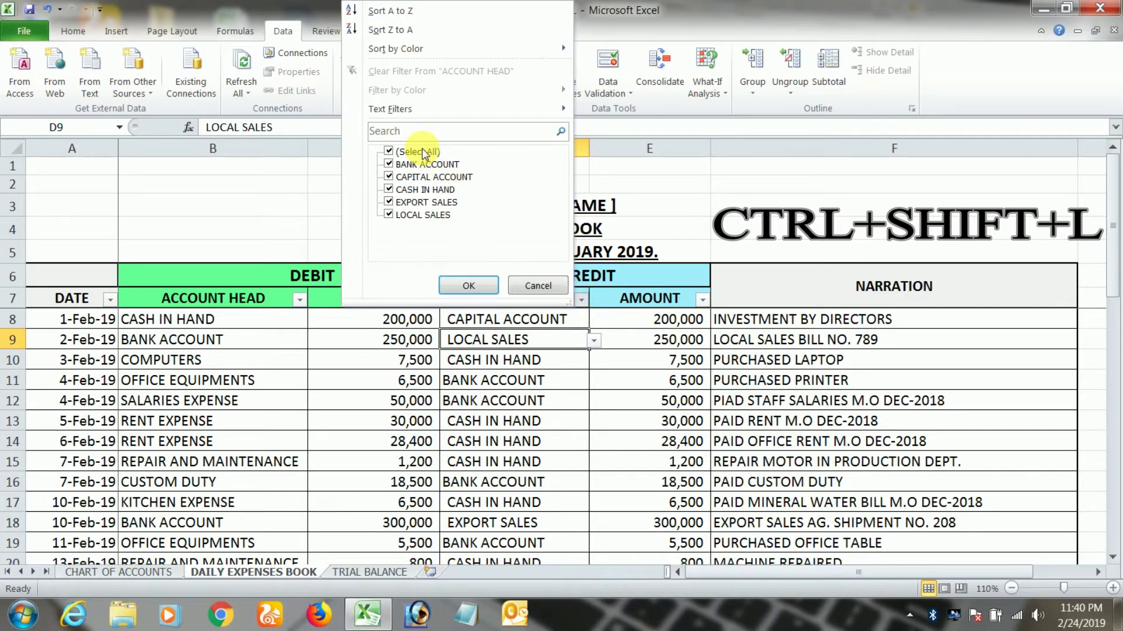
left_click(424, 153)
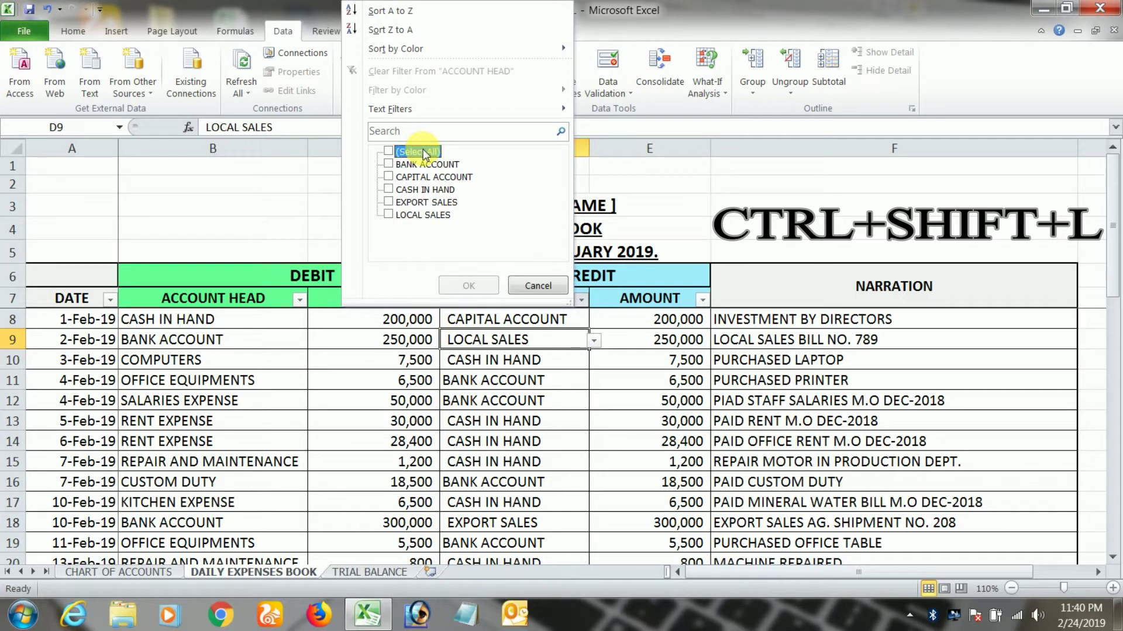
left_click(429, 190)
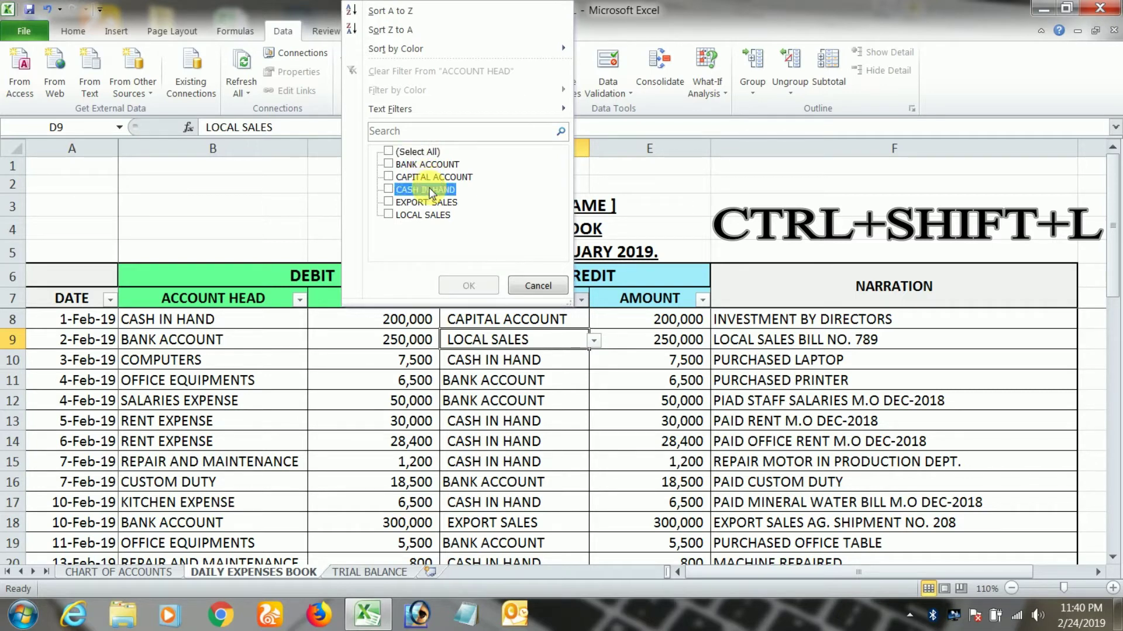
left_click(469, 286)
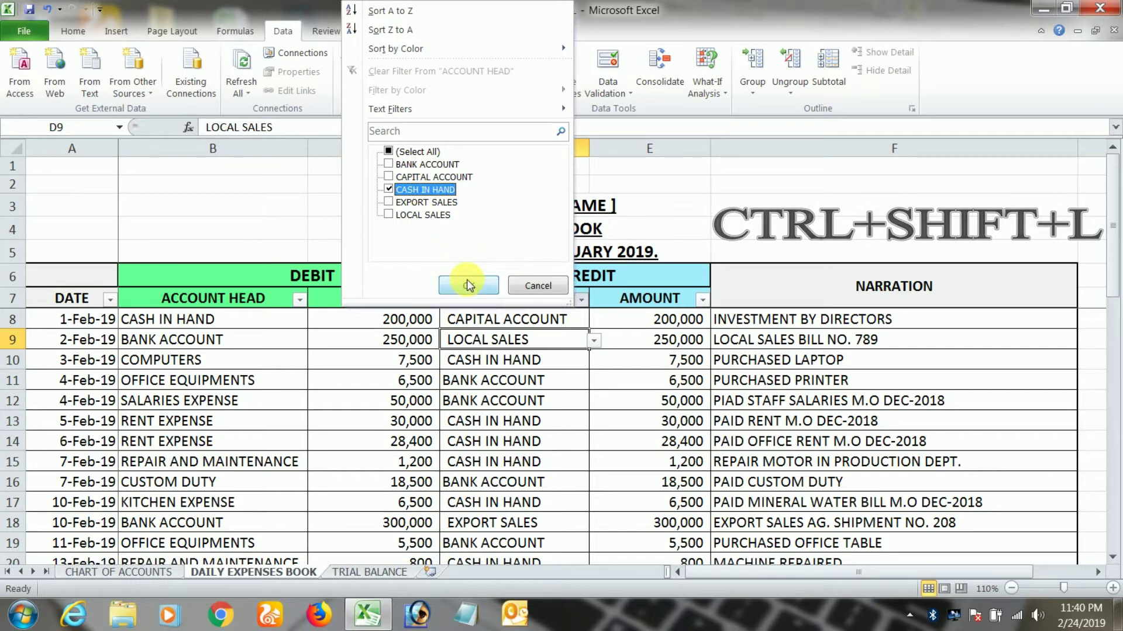
left_click(469, 286)
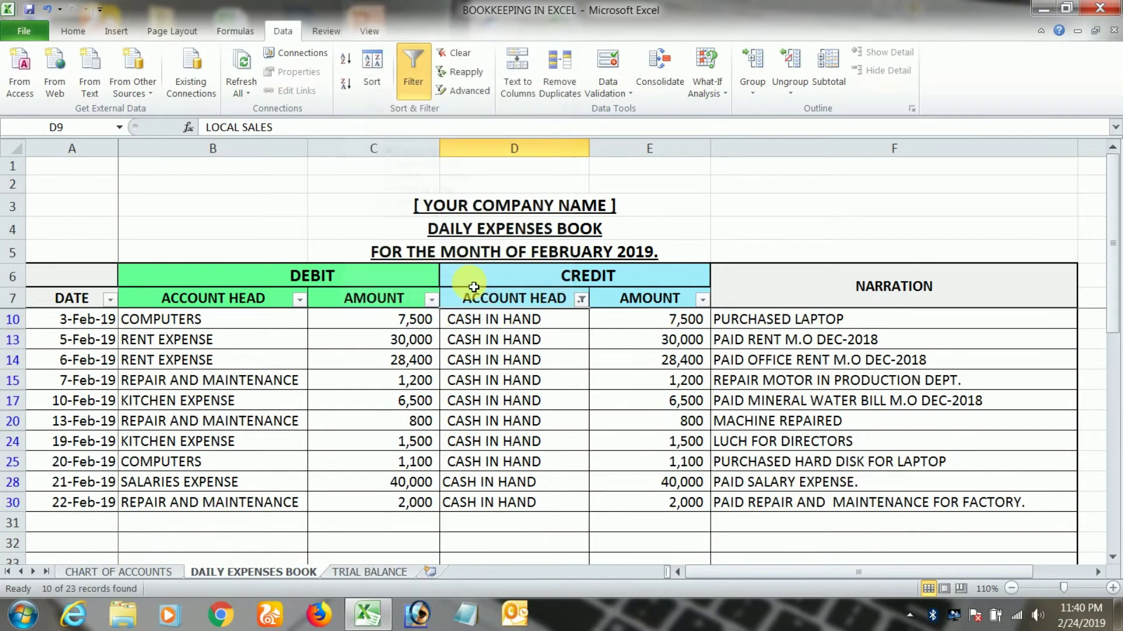
- Browse the filtered CASH IN HAND rows and select all visible entries across their columns
left_click(504, 438)
key("Down")
key("Down")
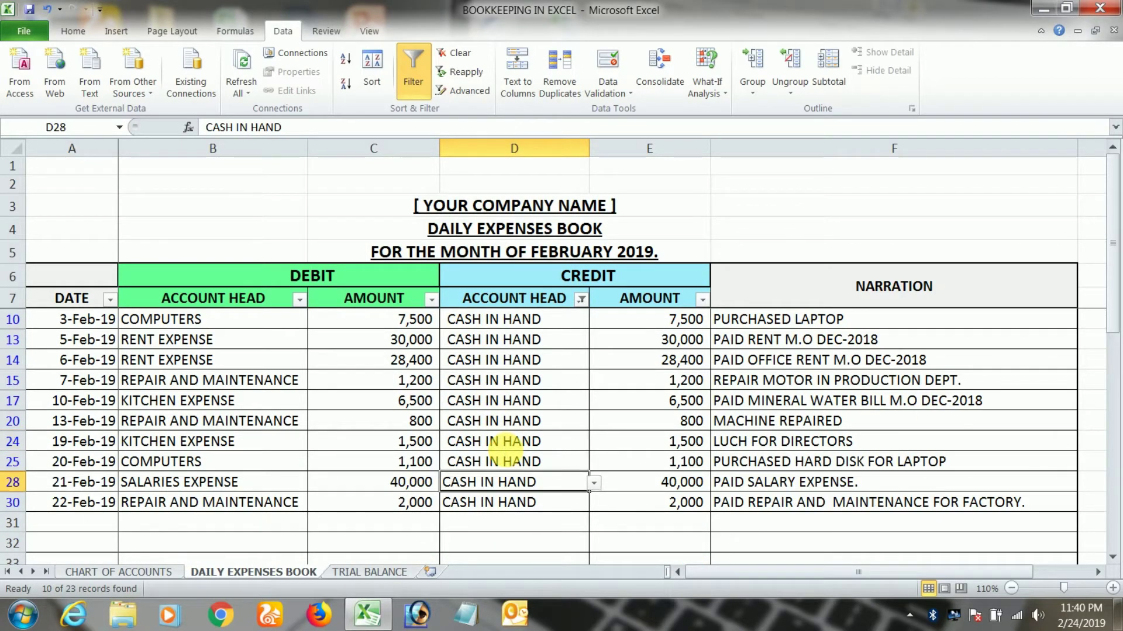
key("Down")
key("Down")
key("Down")
key("Down")
key("Down")
key("Down")
key("Up")
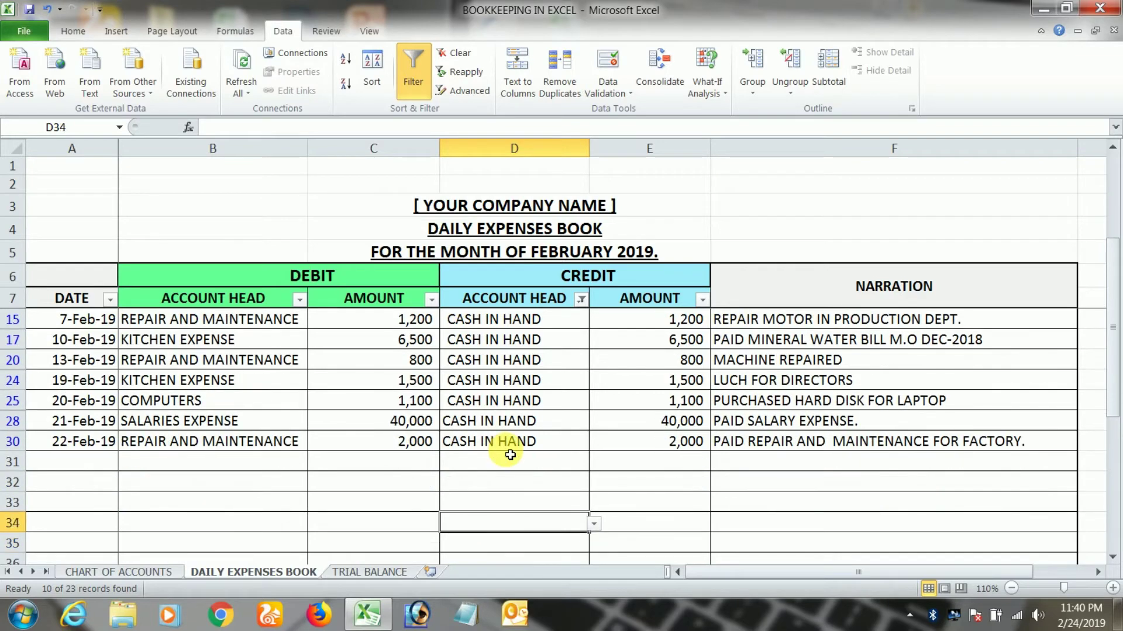
key("Up")
key("Up")
key("Up")
key("Up")
key("Up")
key("Up")
key("Down")
key("Down")
key("Down")
key("Down")
key("Down")
key("Down")
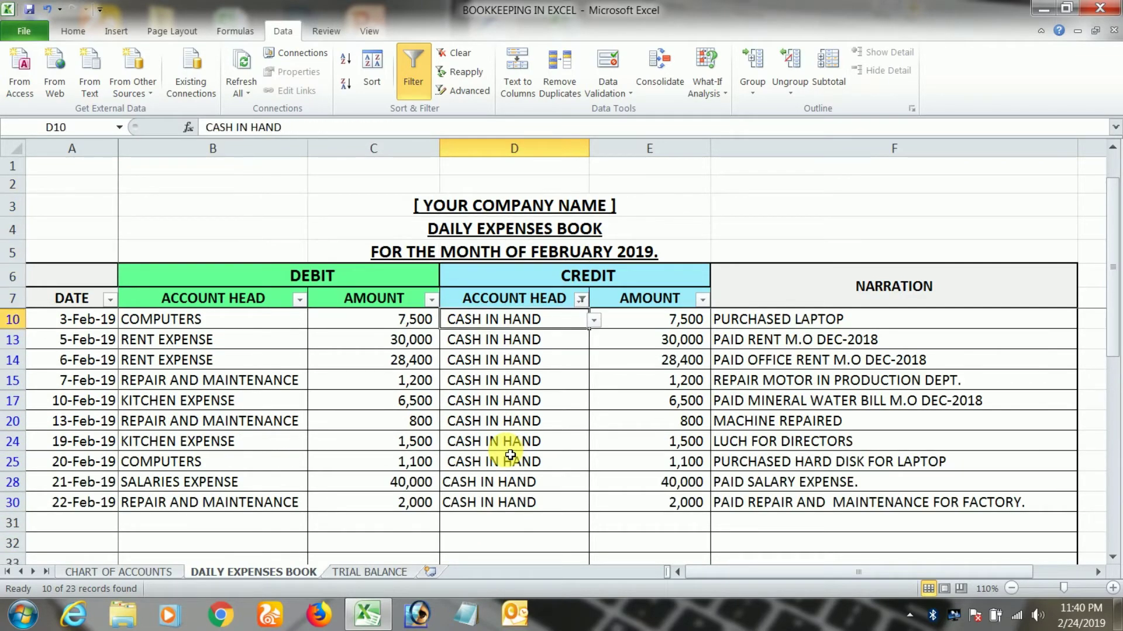
key("Down")
key("Left")
key("Left")
key("Left")
key("Up")
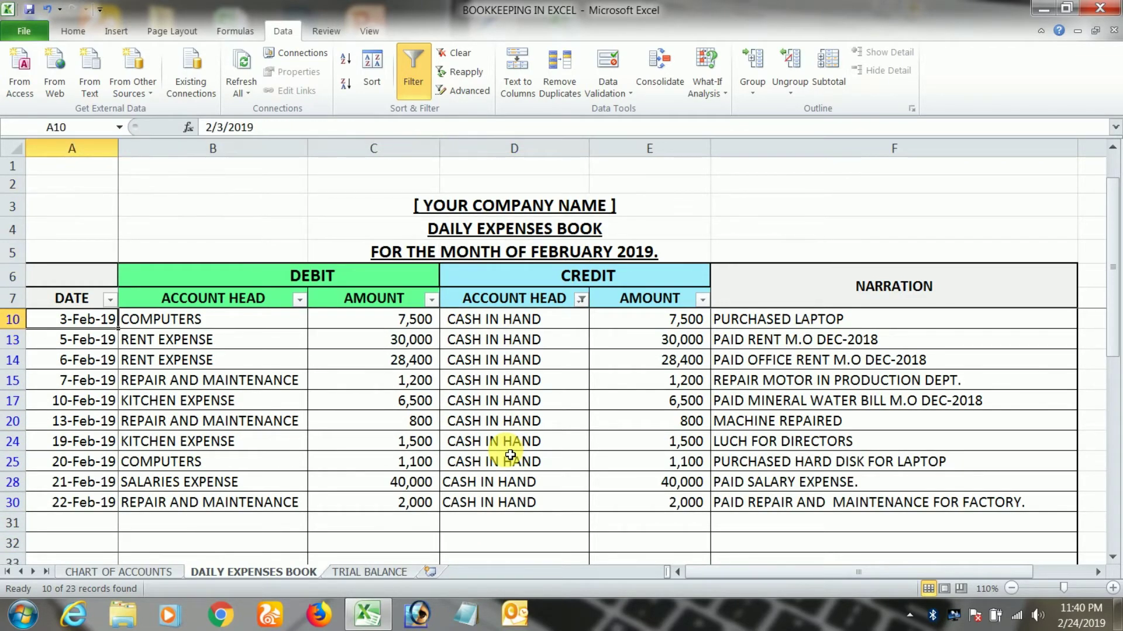
key("ctrl+shift+Down")
key("ctrl+shift+Right")
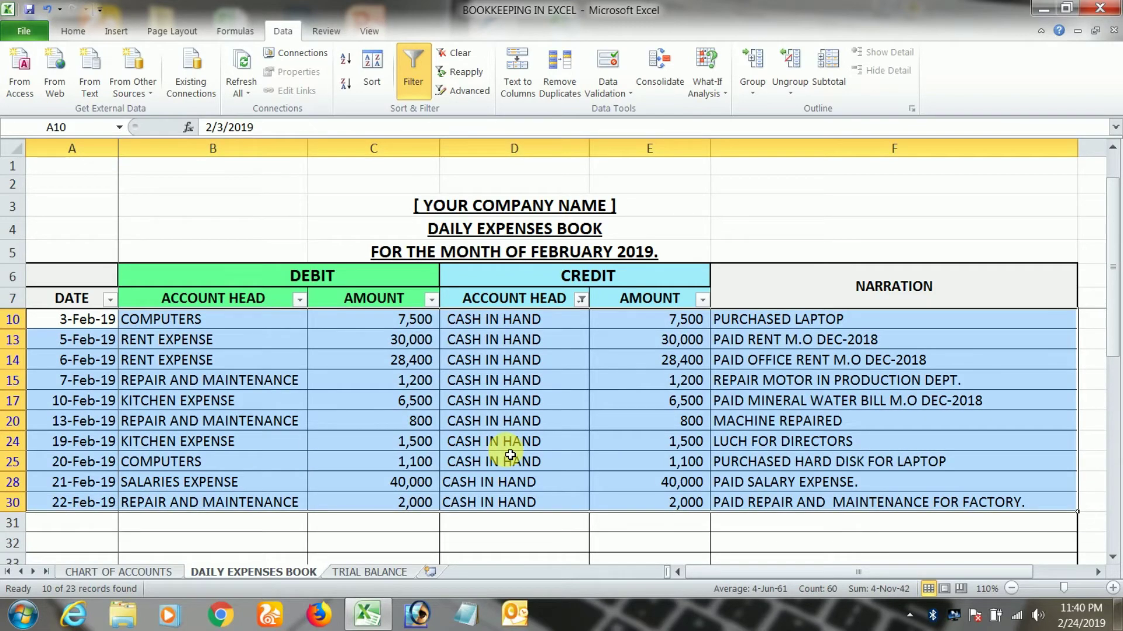
- Enter =SUBTOTAL(9,E8:E37) in E40 to total the visible credits, 119,000
key("ctrl+End")
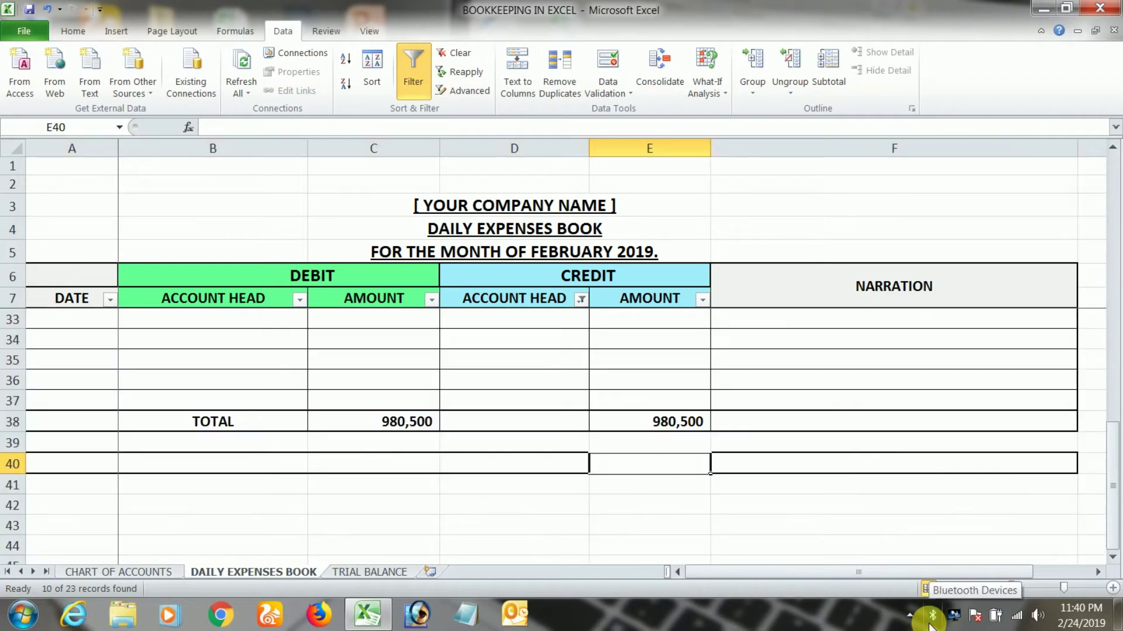
type("=")
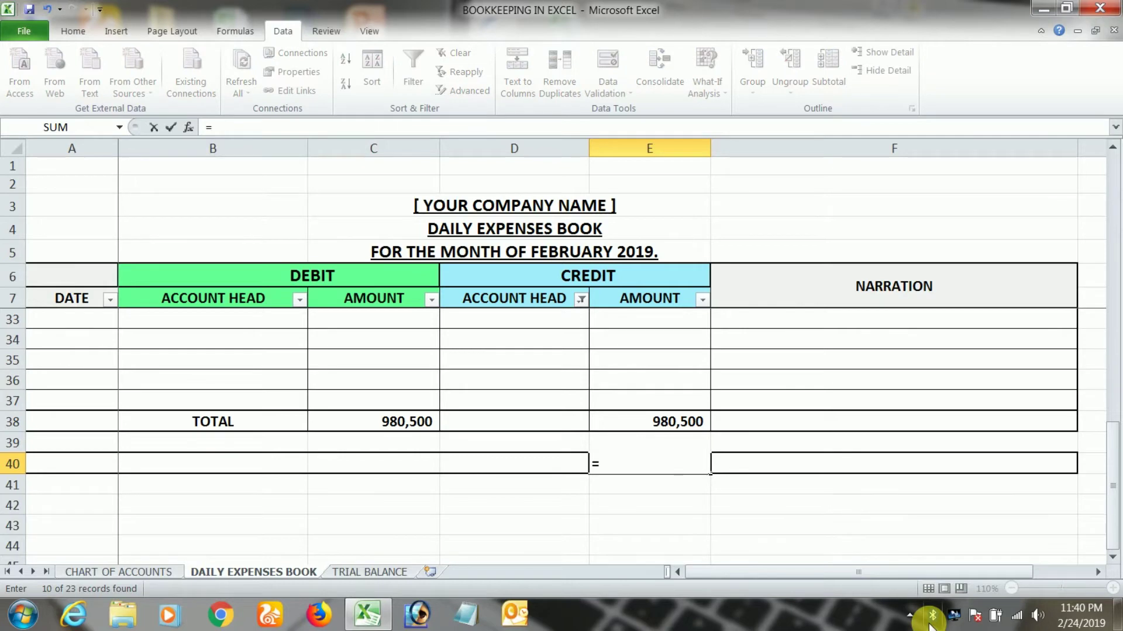
type("SUBTOT")
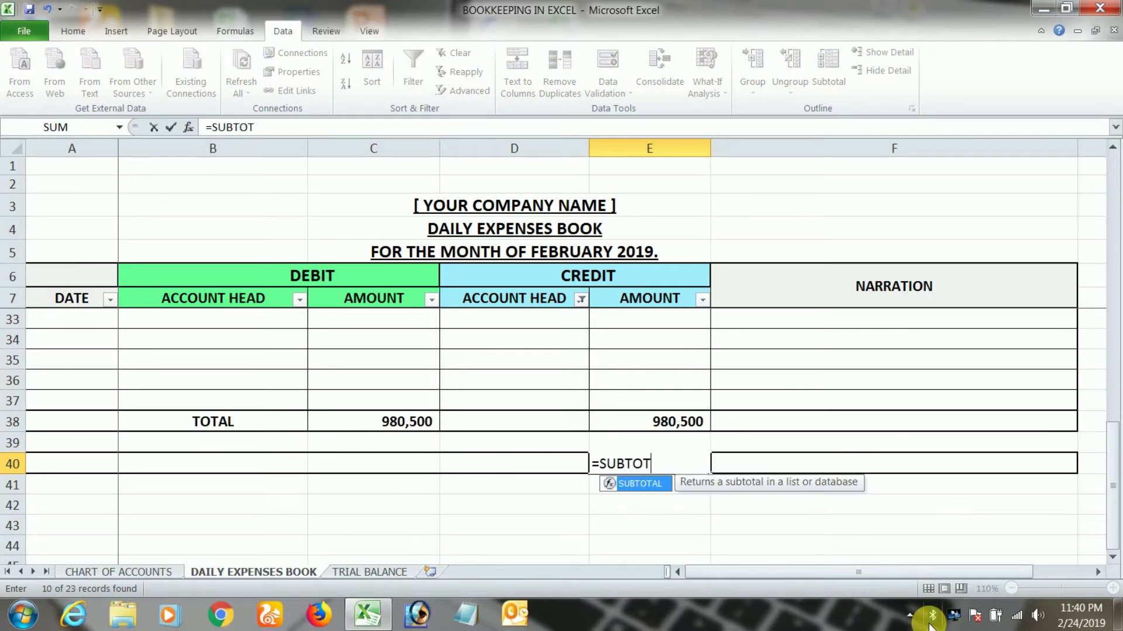
type("TA")
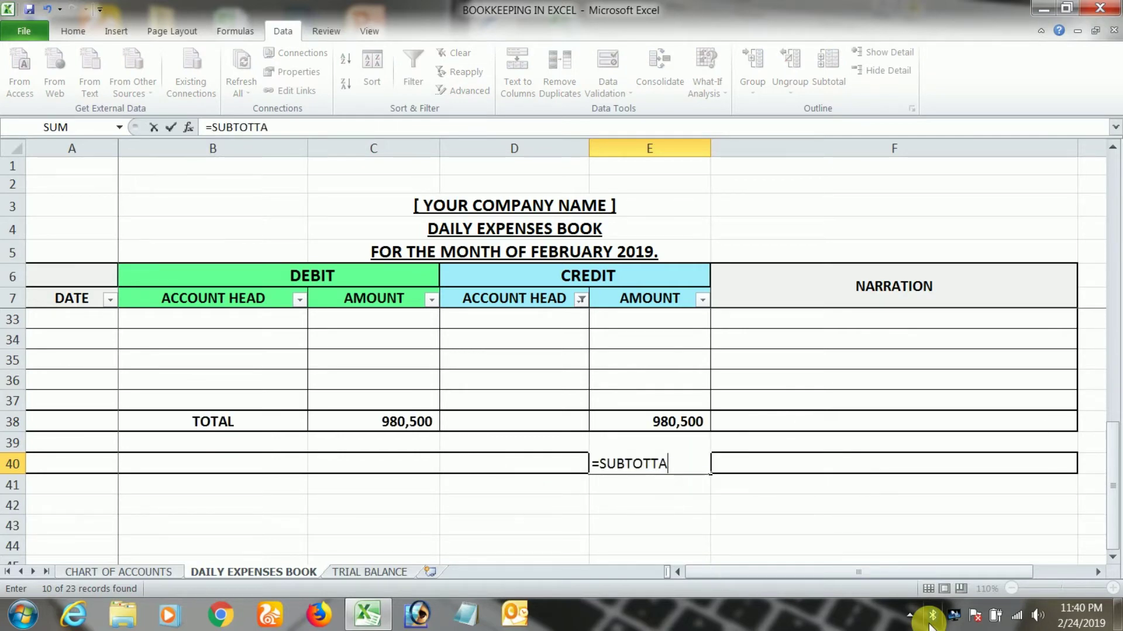
type("L")
key("BackSpace")
key("BackSpace")
key("BackSpace")
type("AL")
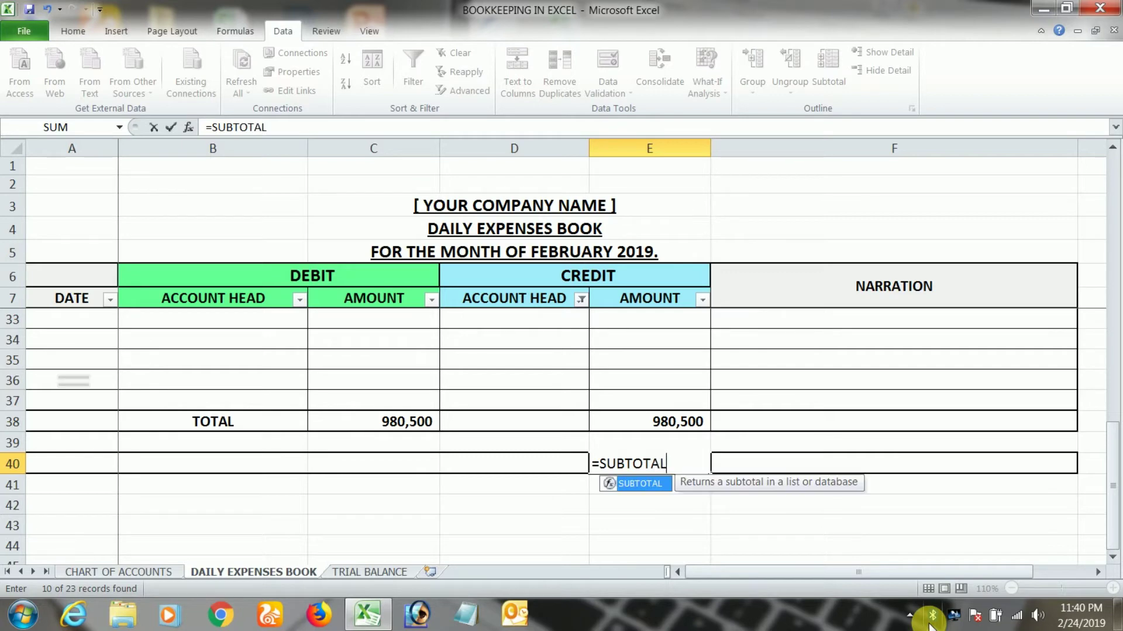
type("(")
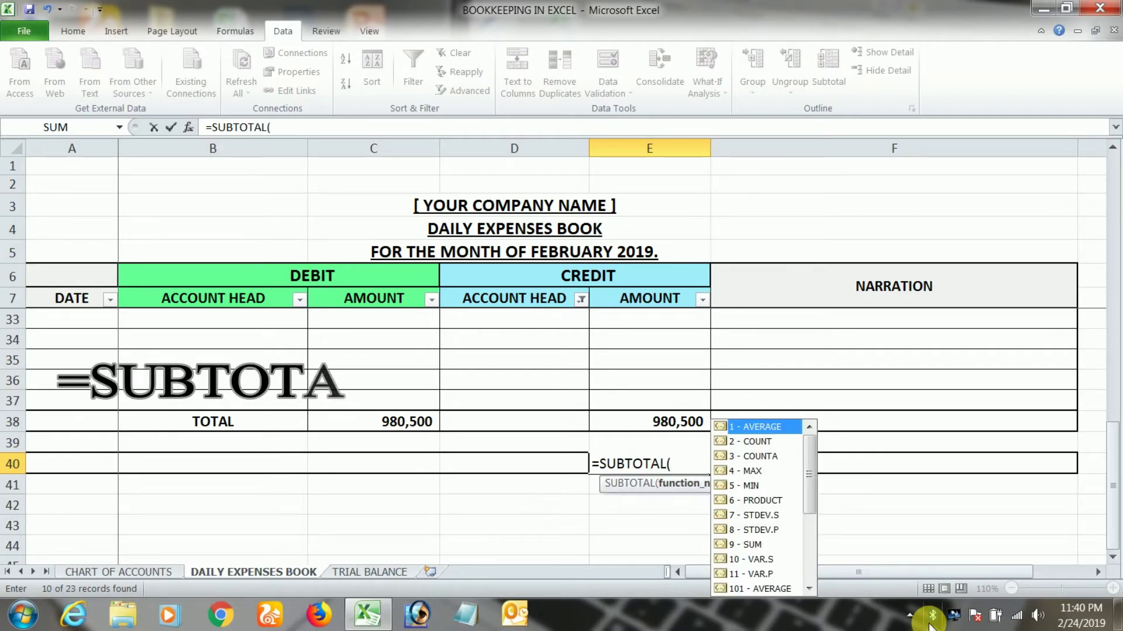
type("9,")
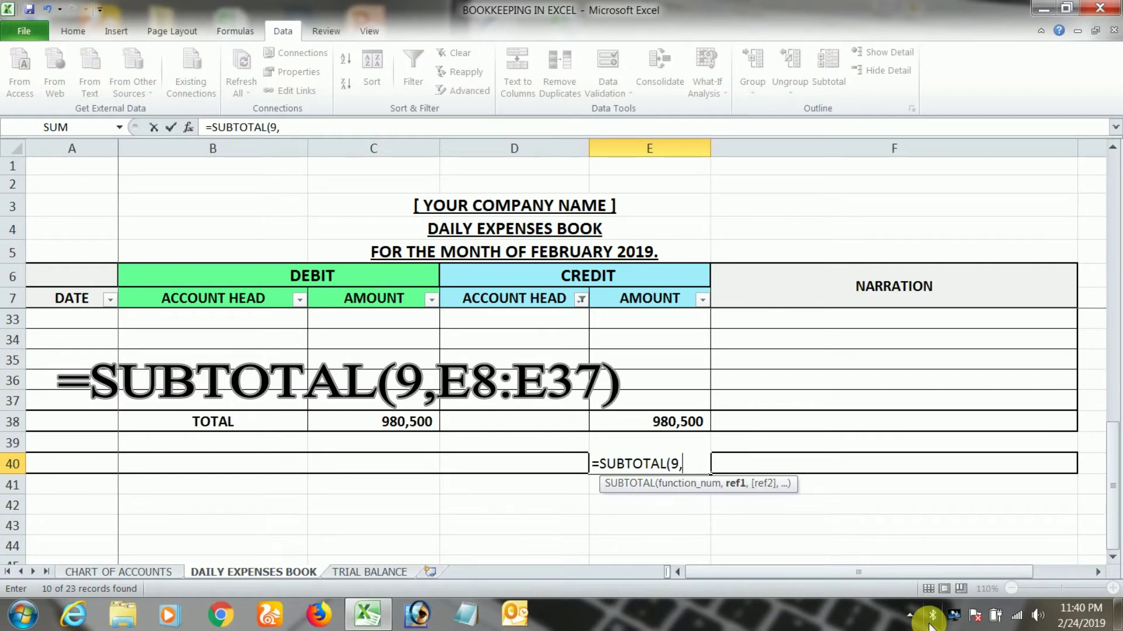
type("E")
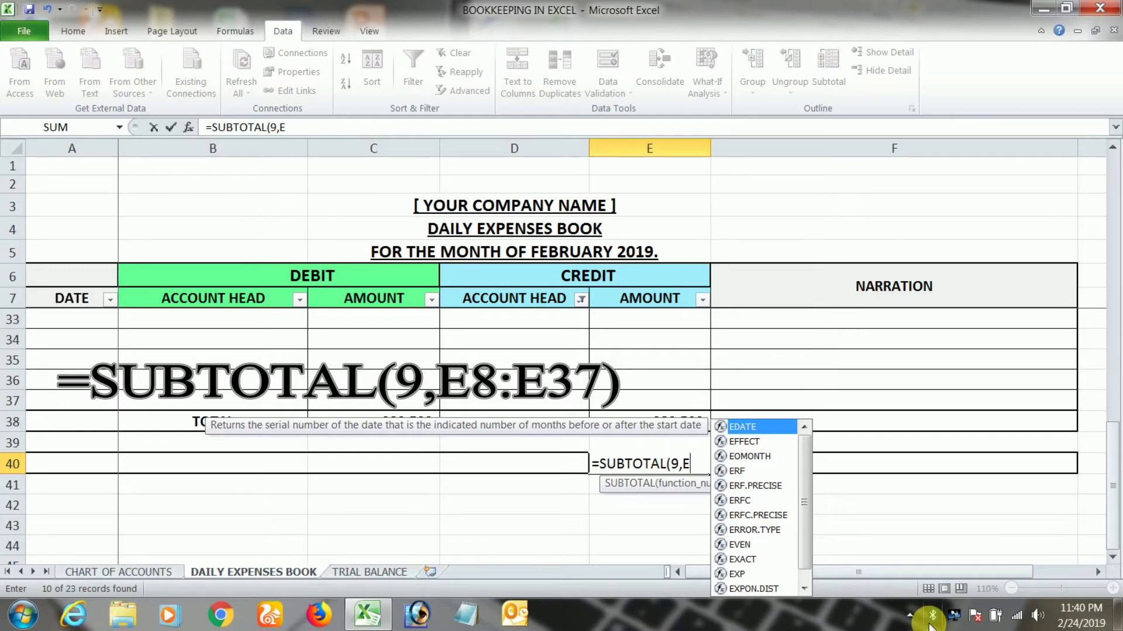
type("8:")
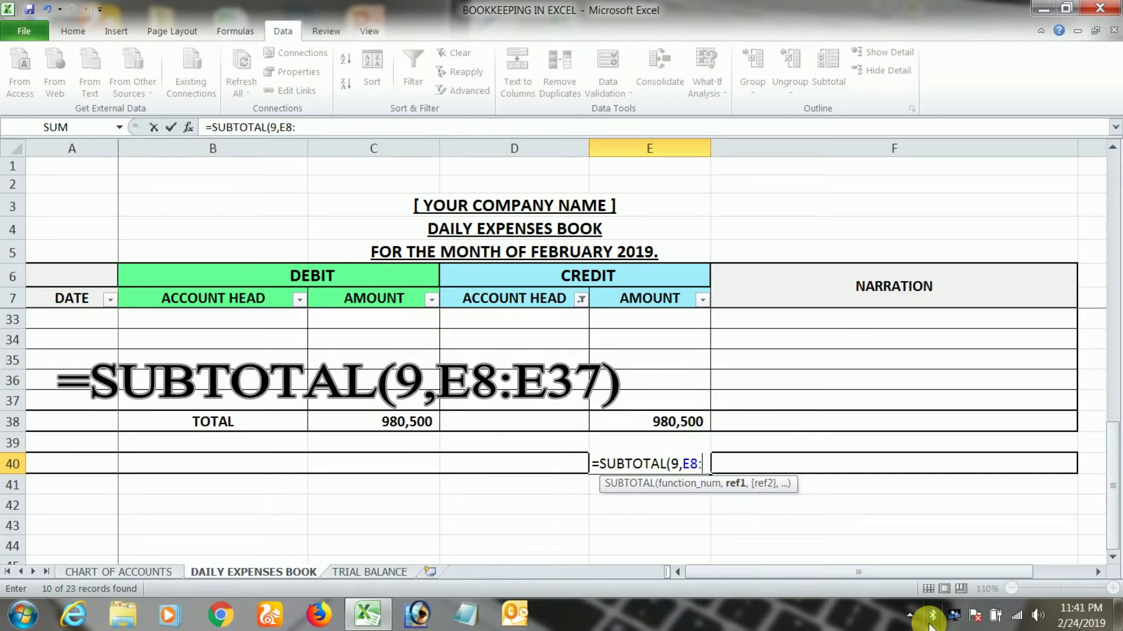
left_click(657, 405)
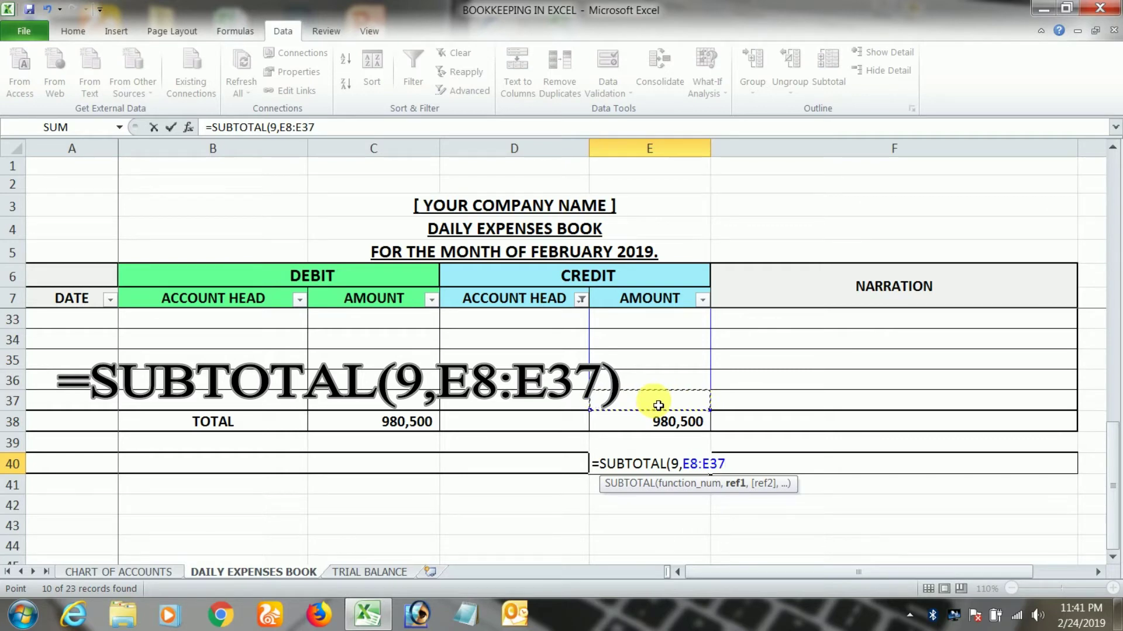
key("Return")
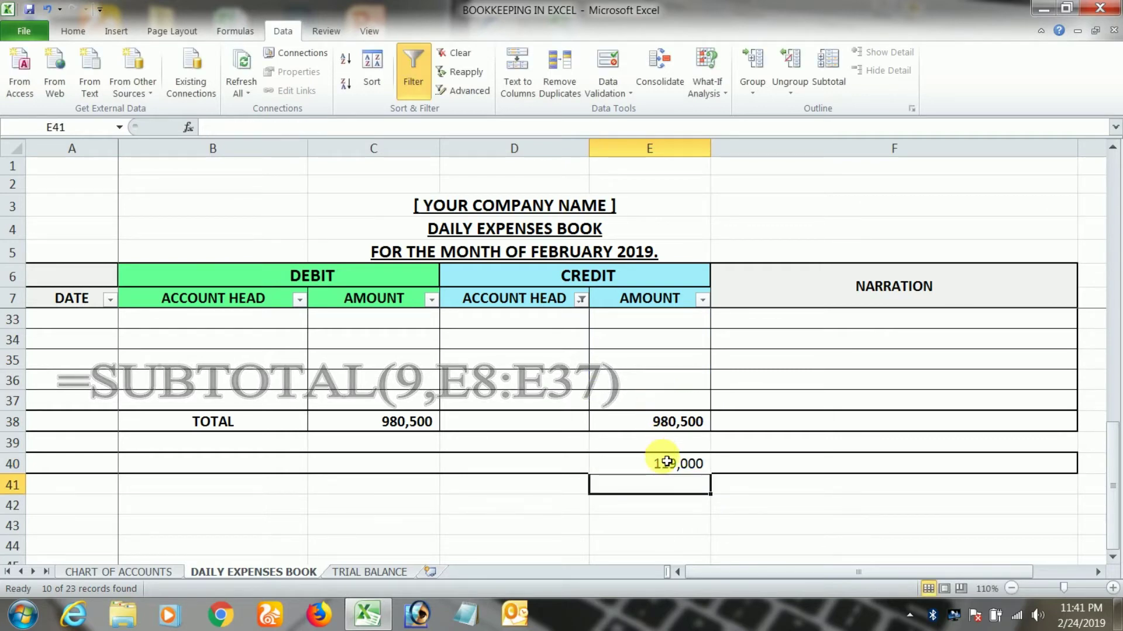
left_click(666, 466)
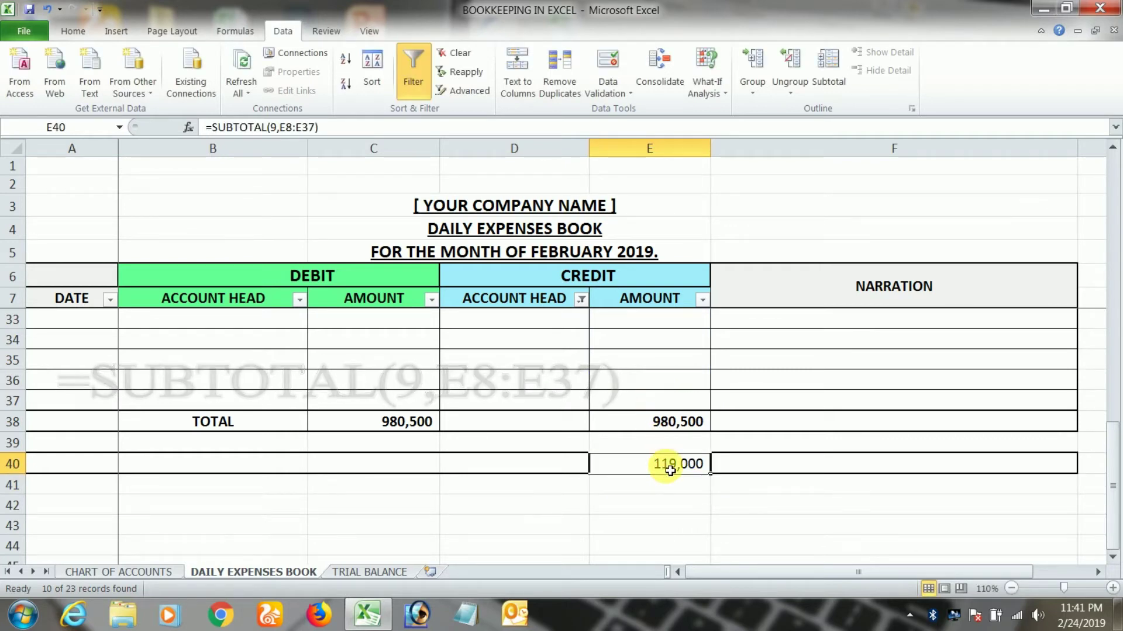
- Label cell F40 'FILTER TOTAL.'
left_click(751, 468)
type("FIL")
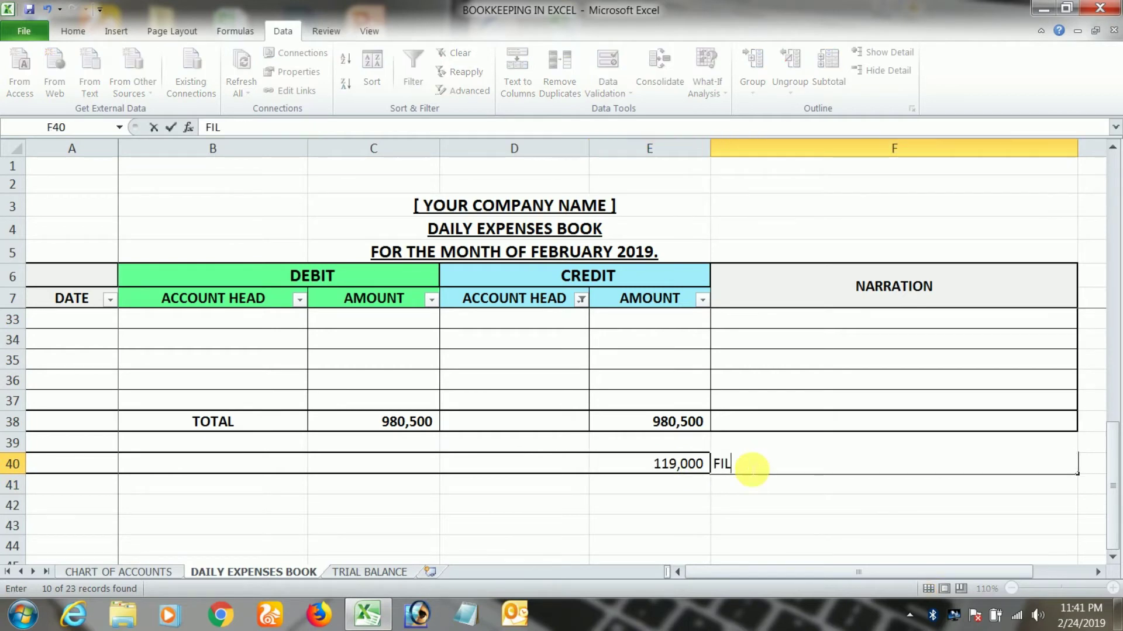
type("TER TOTAL")
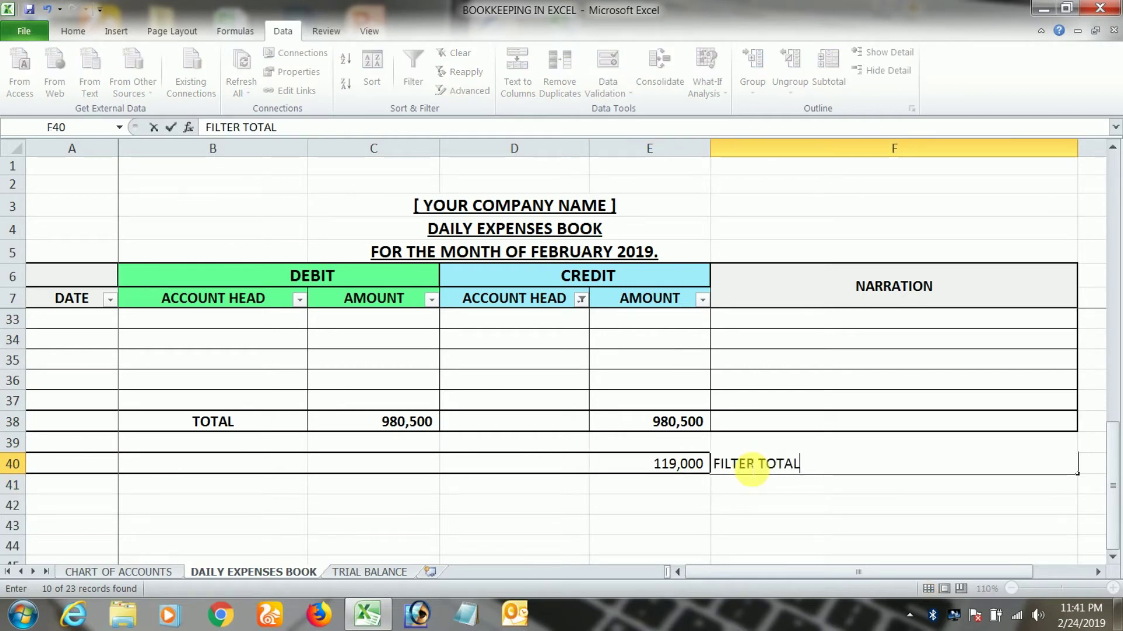
type(".")
key("Return")
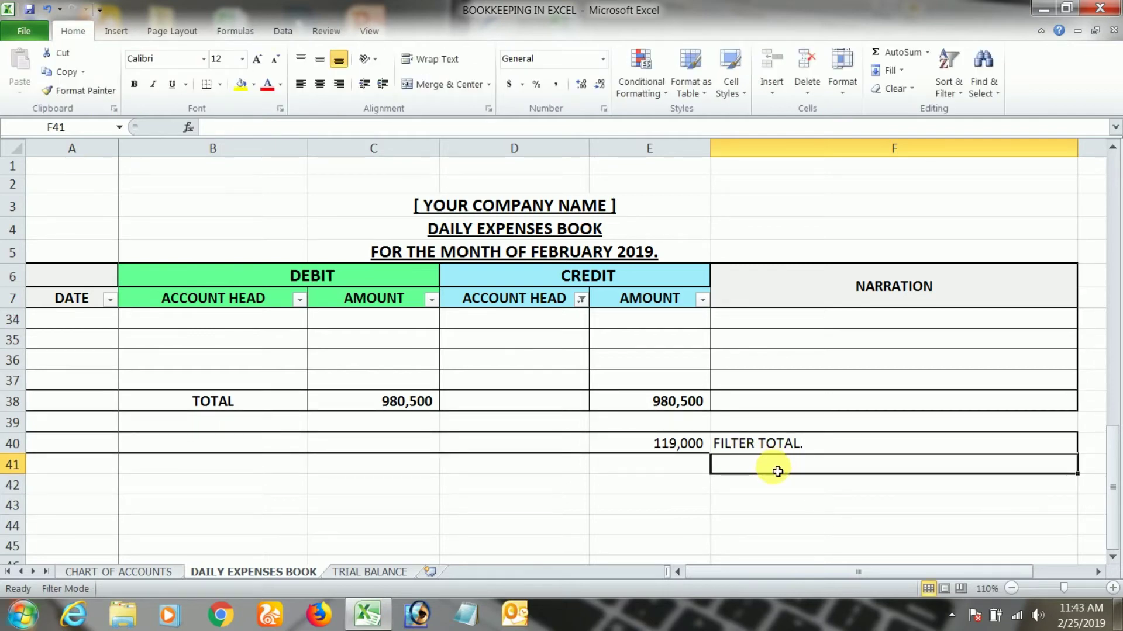
- On the TRIAL BALANCE sheet, review the CASH IN HAND debit, credit and balance cells
left_click(369, 571)
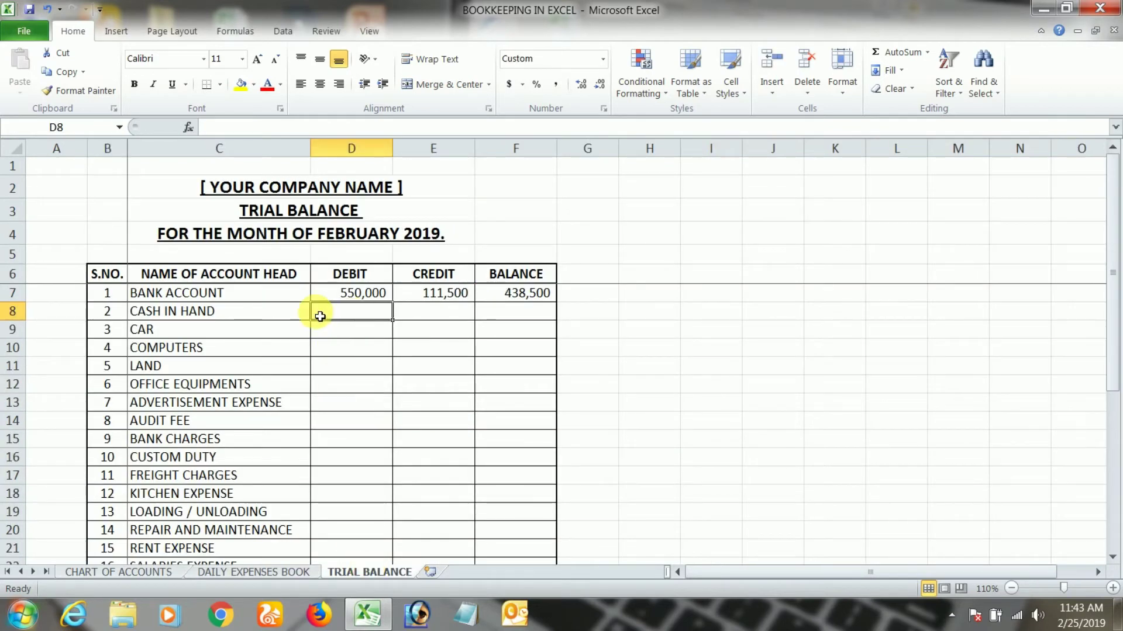
left_click_drag(256, 315, 240, 403)
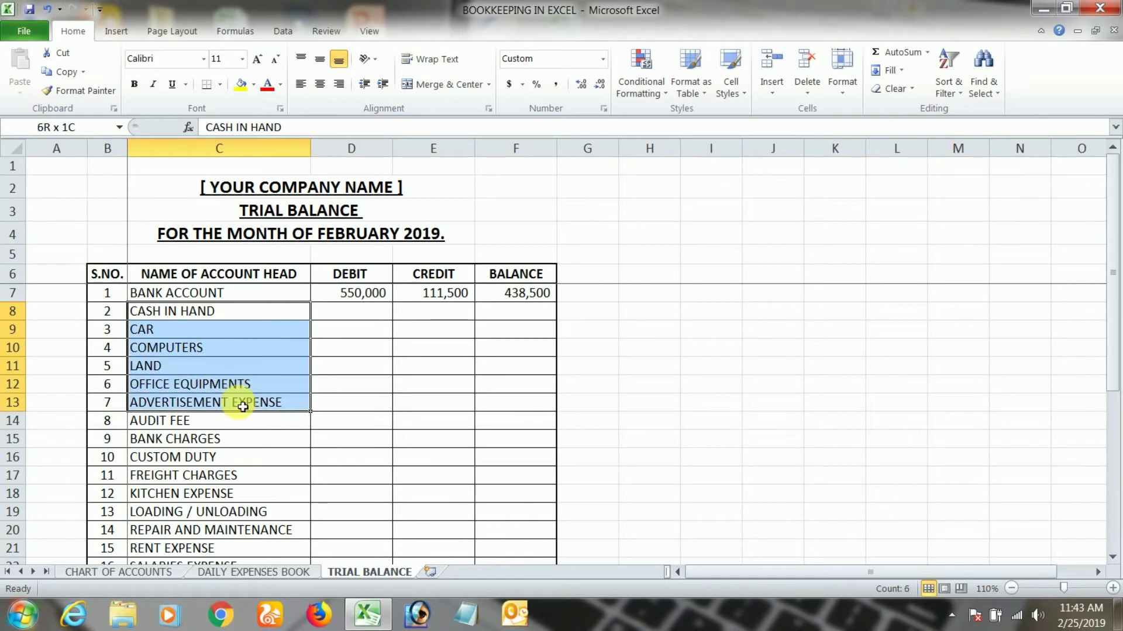
left_click(374, 321)
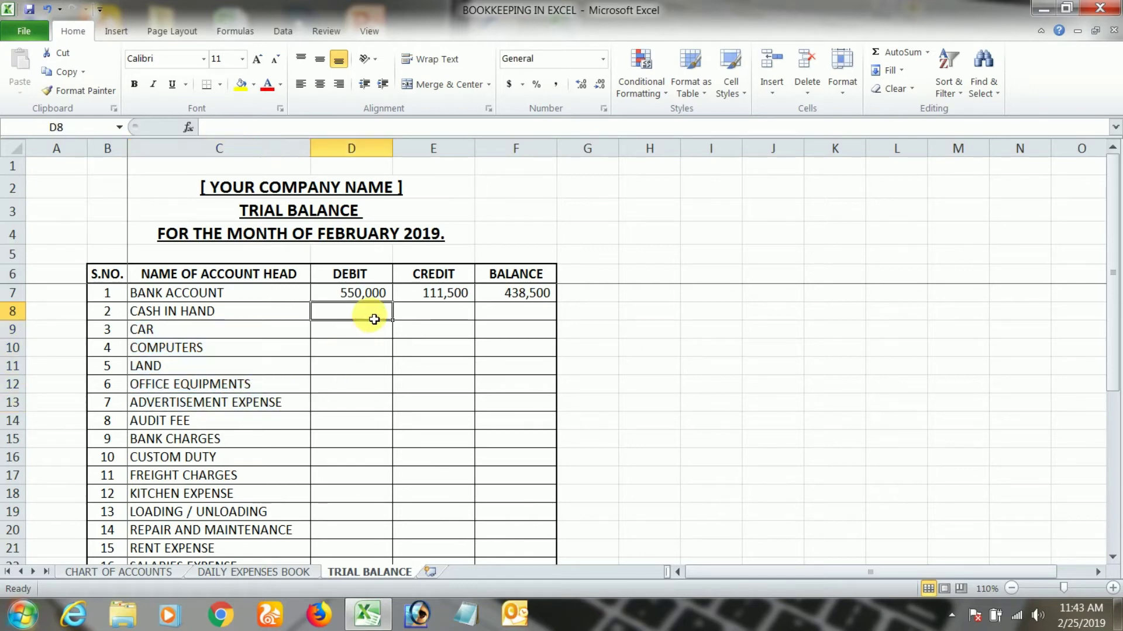
left_click(438, 320)
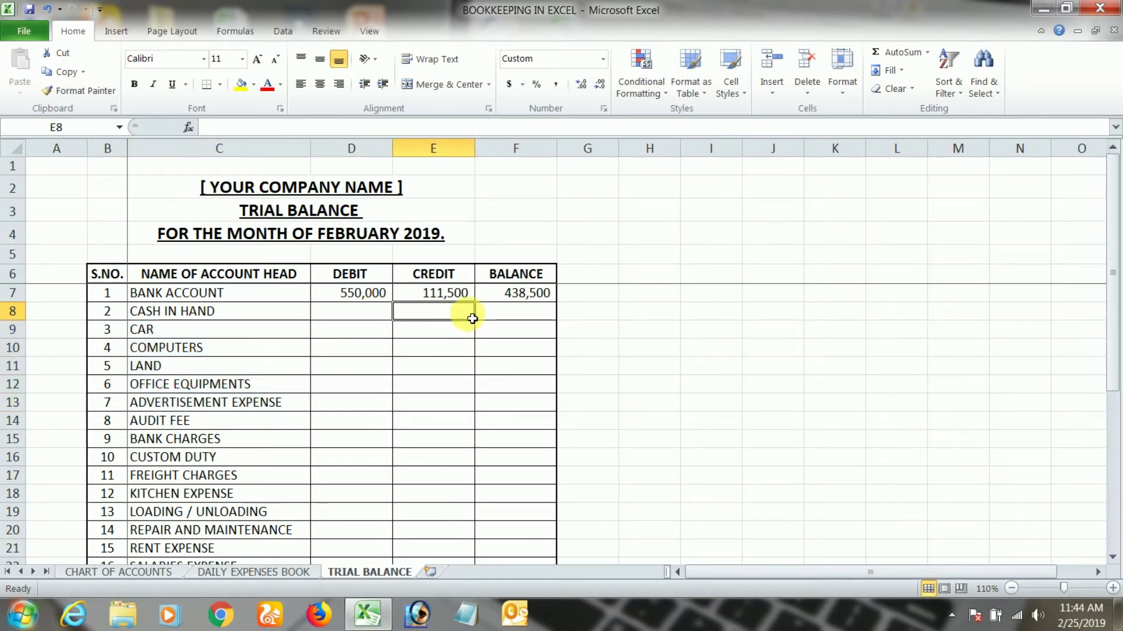
left_click(498, 313)
left_click(362, 315)
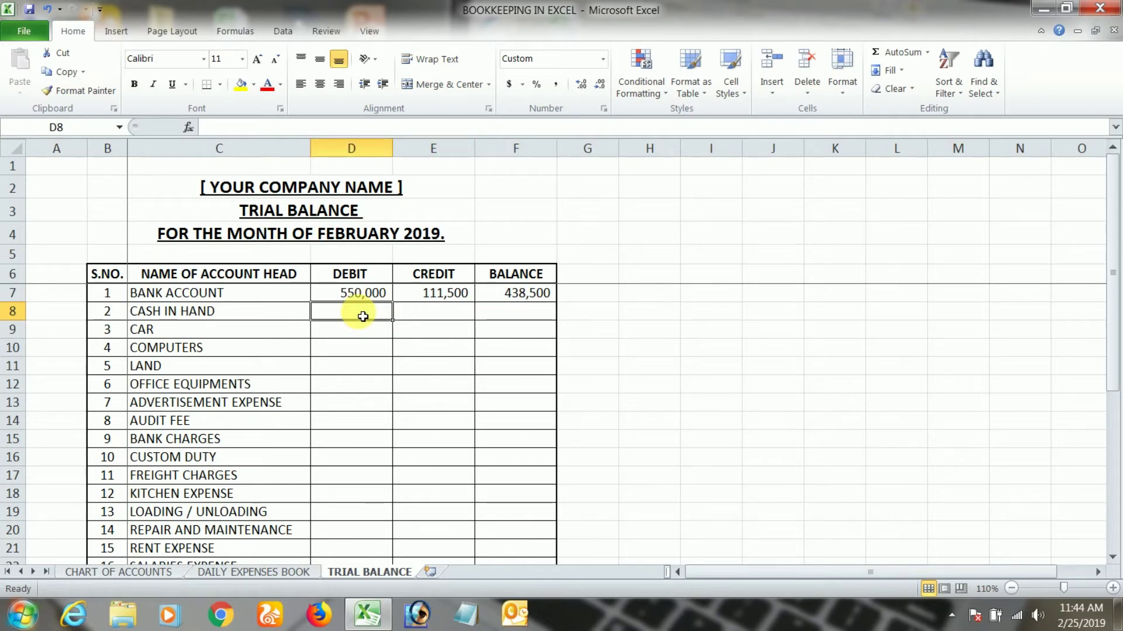
- In D8, SUMIF Daily Expenses Book column B against C8, summing column C (200,000)
type("=")
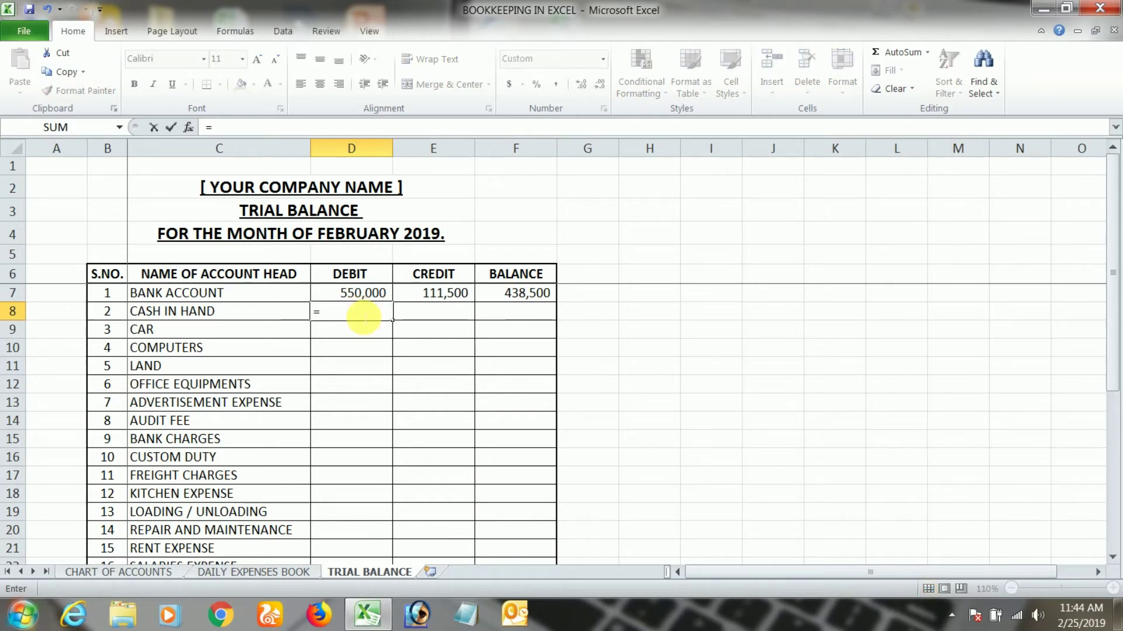
type("SUMIF")
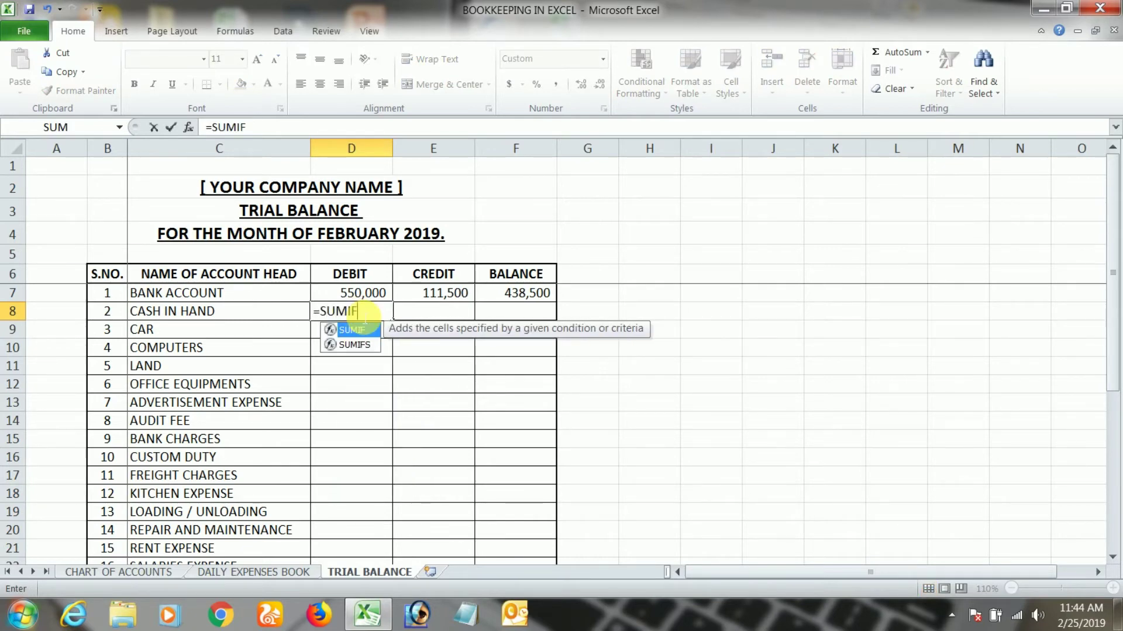
type("(")
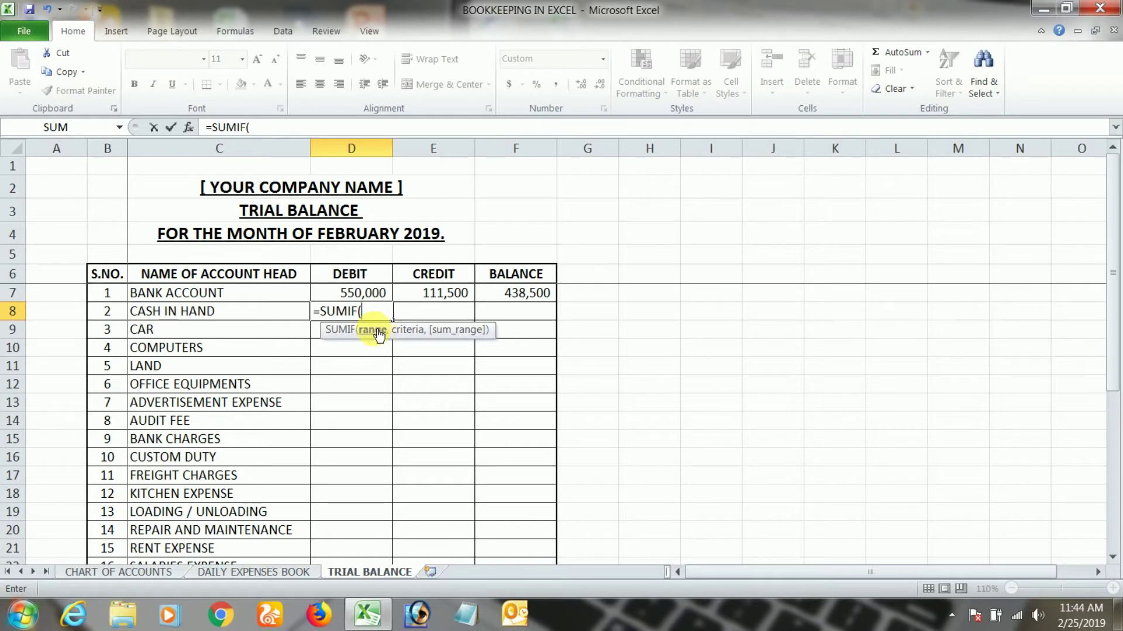
left_click(240, 572)
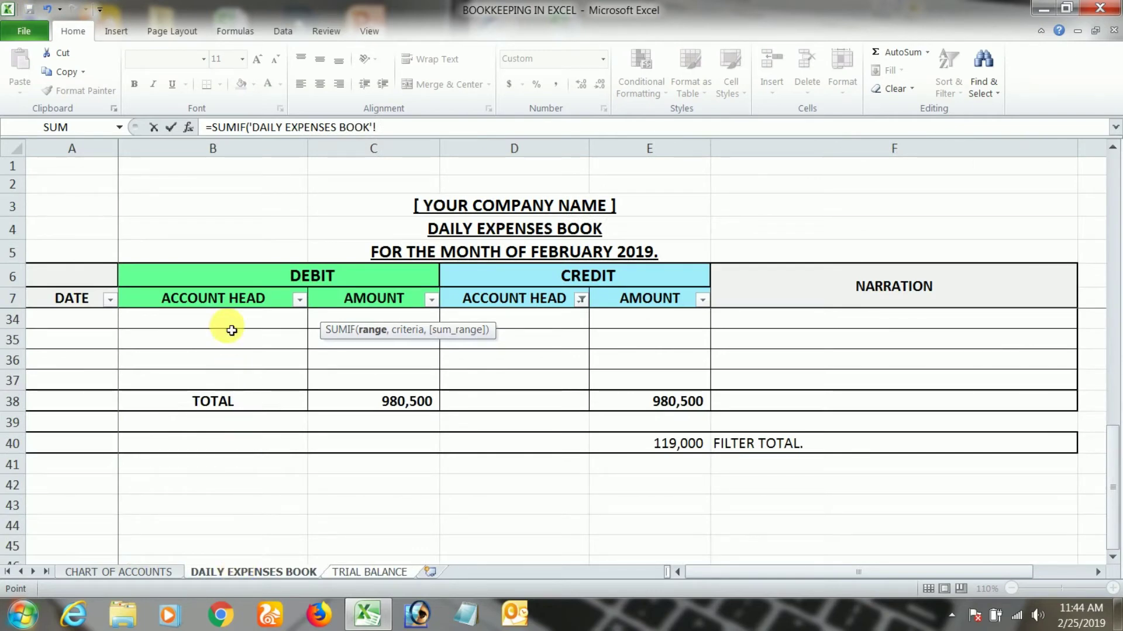
left_click(251, 164)
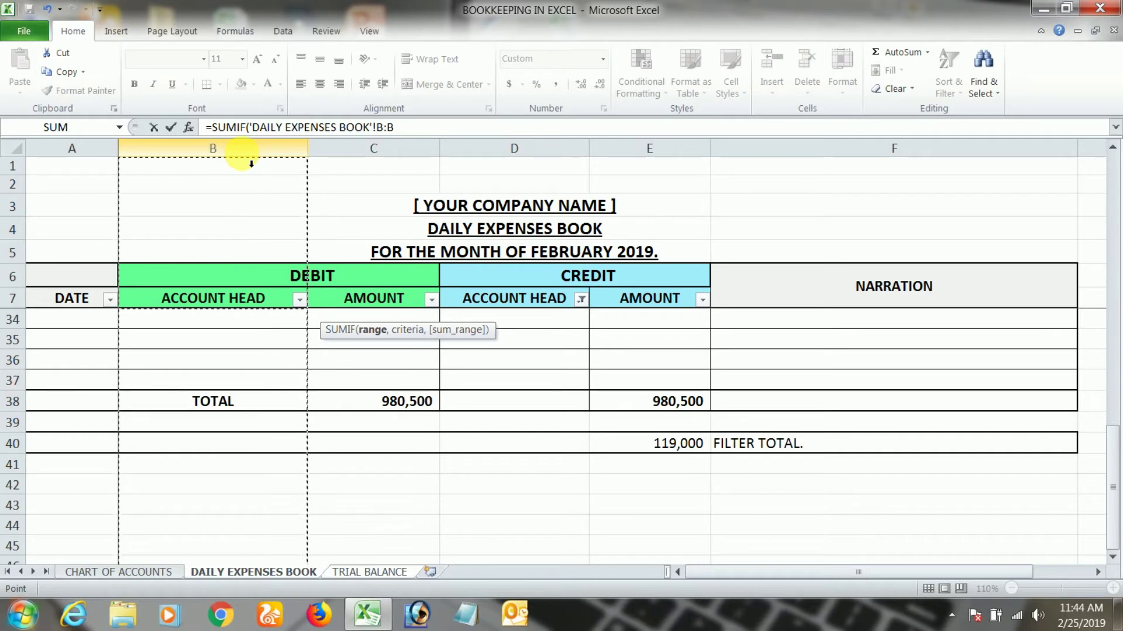
type(",")
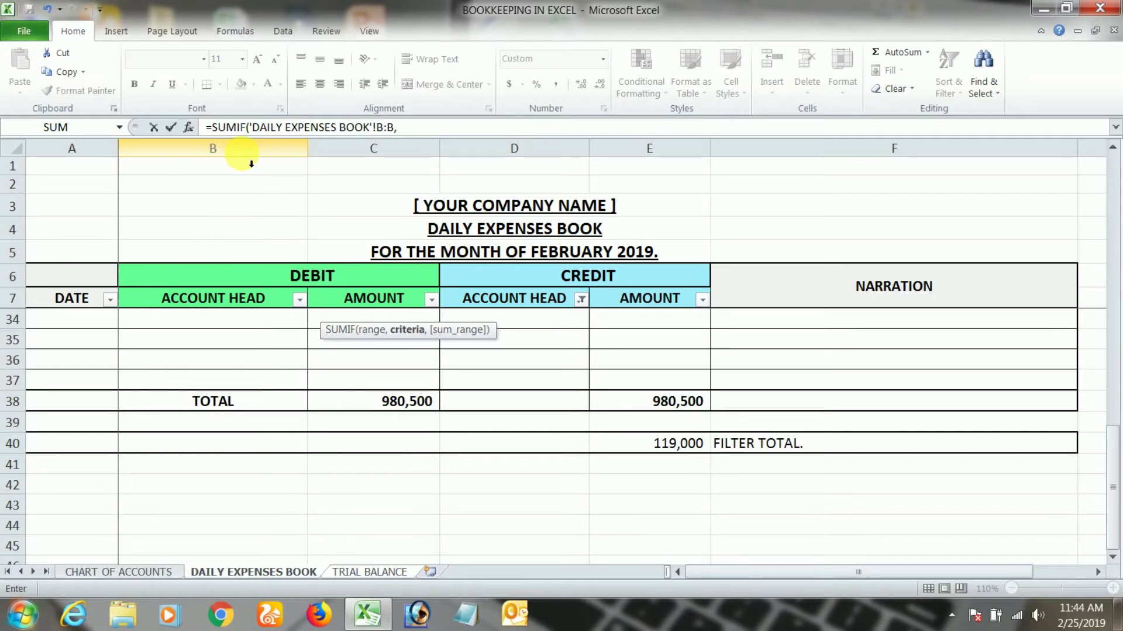
left_click(344, 572)
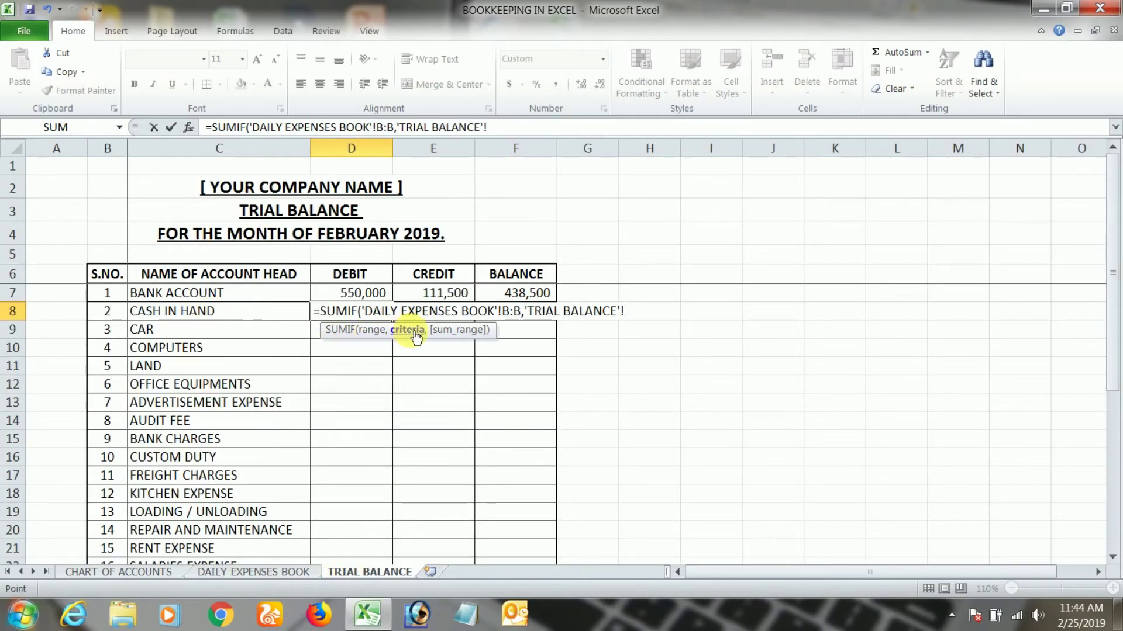
left_click(245, 314)
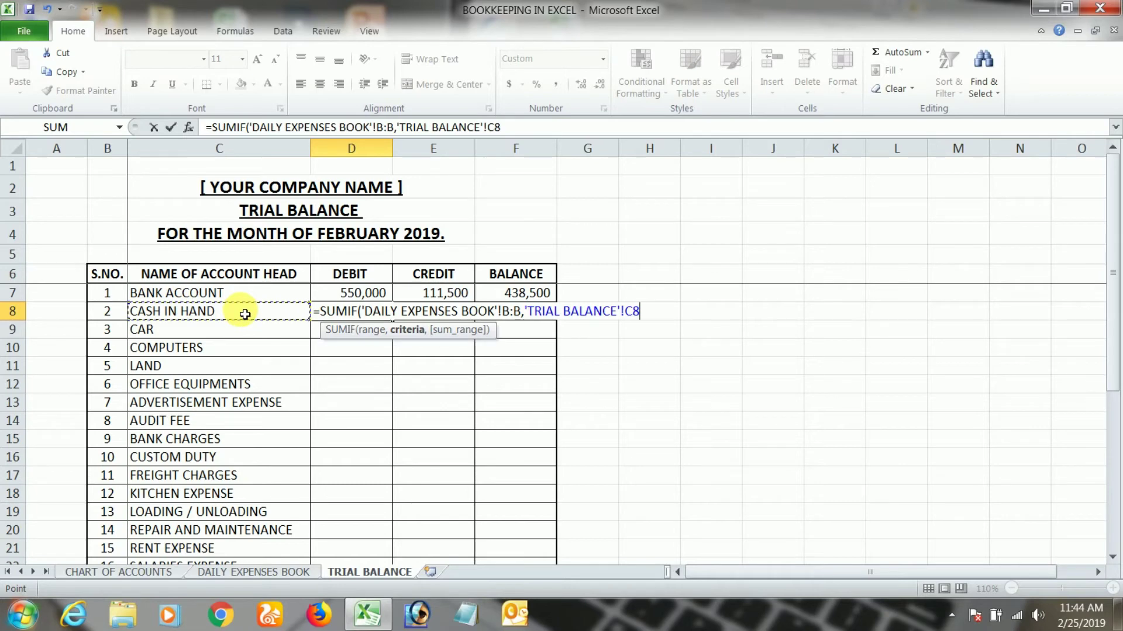
type(",")
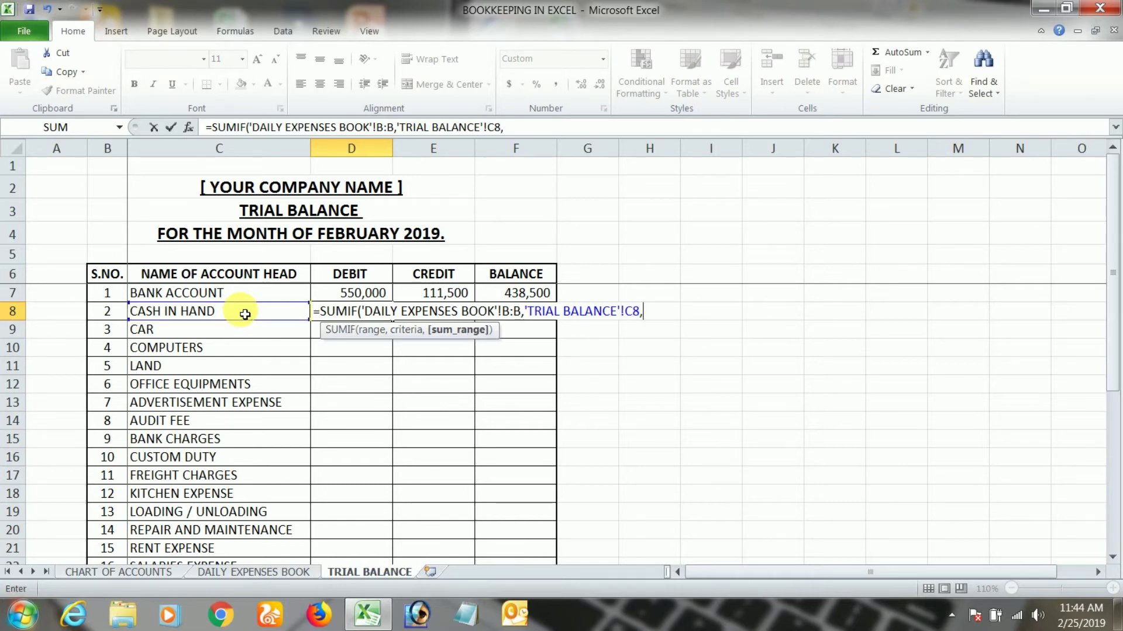
left_click(265, 573)
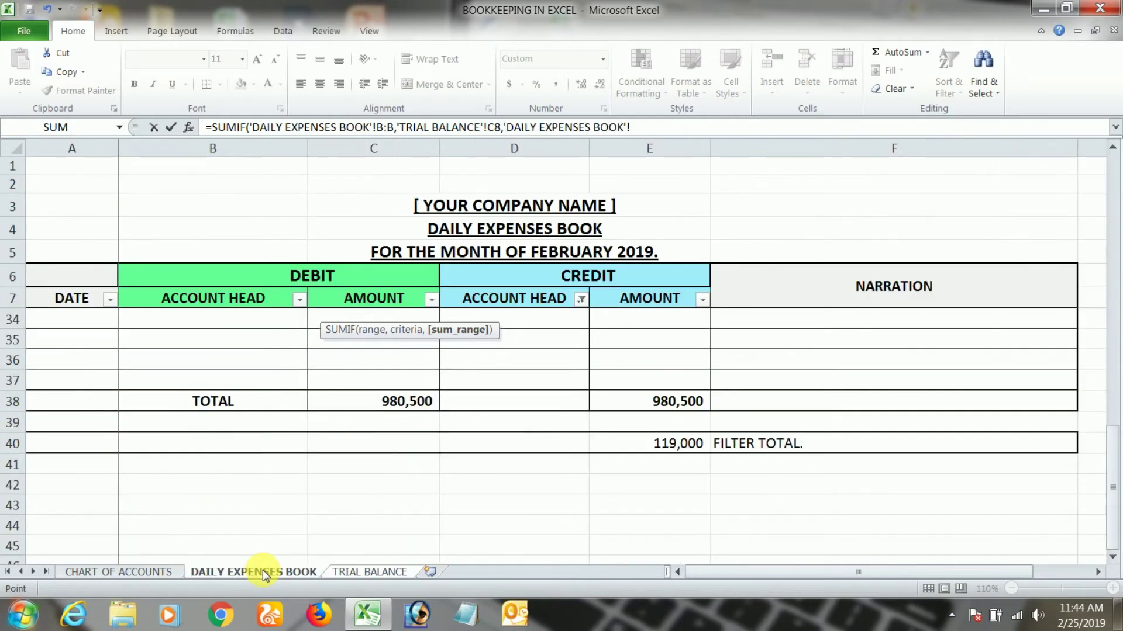
left_click(392, 154)
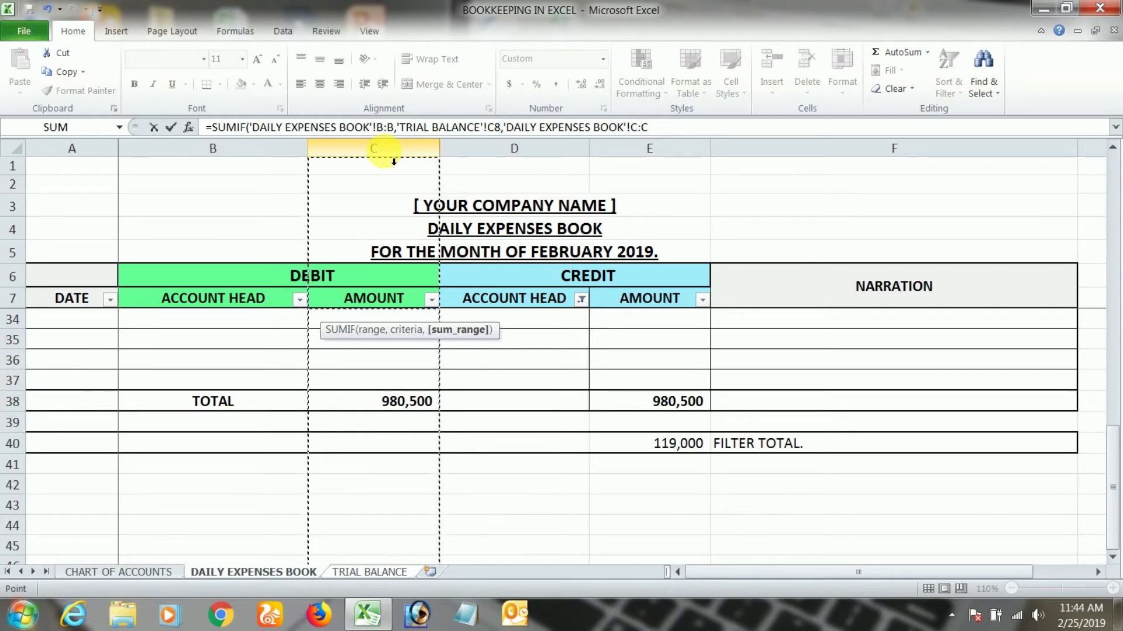
key("Return")
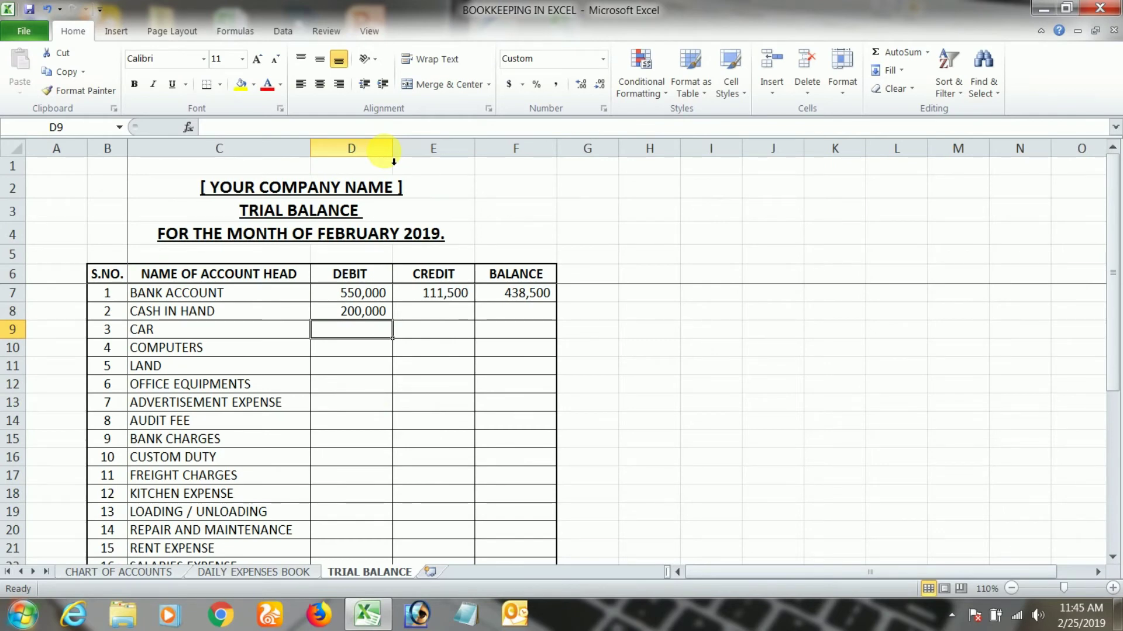
key("Up")
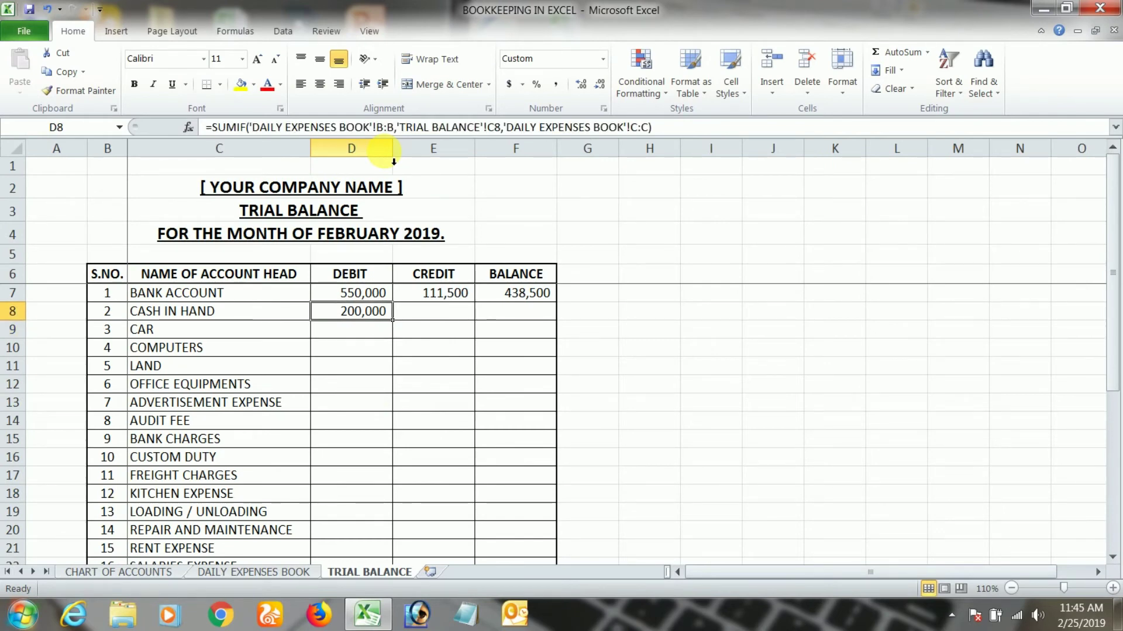
- In E8, SUMIF Daily Expenses Book credit heads in column D against C8, summing column E
key("Right")
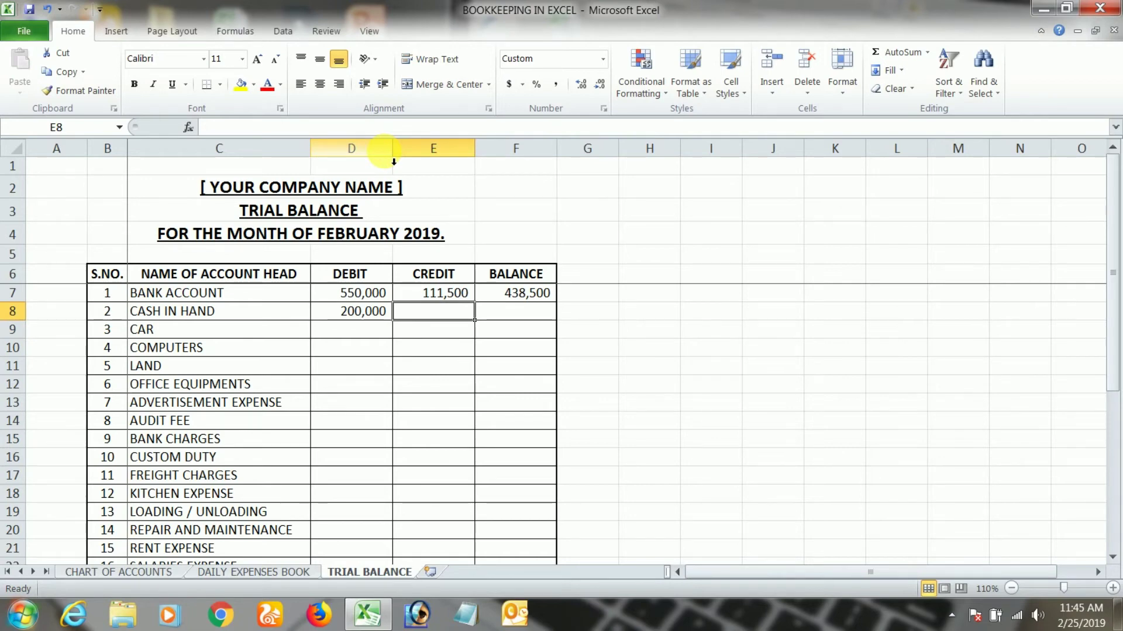
type("=SUM")
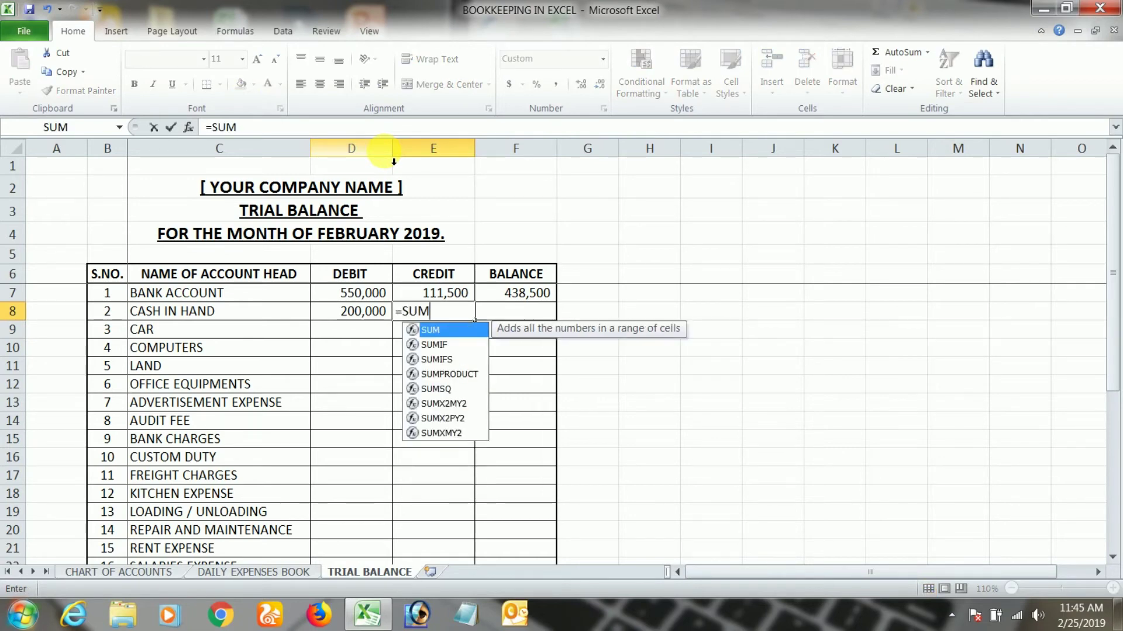
type("IF(")
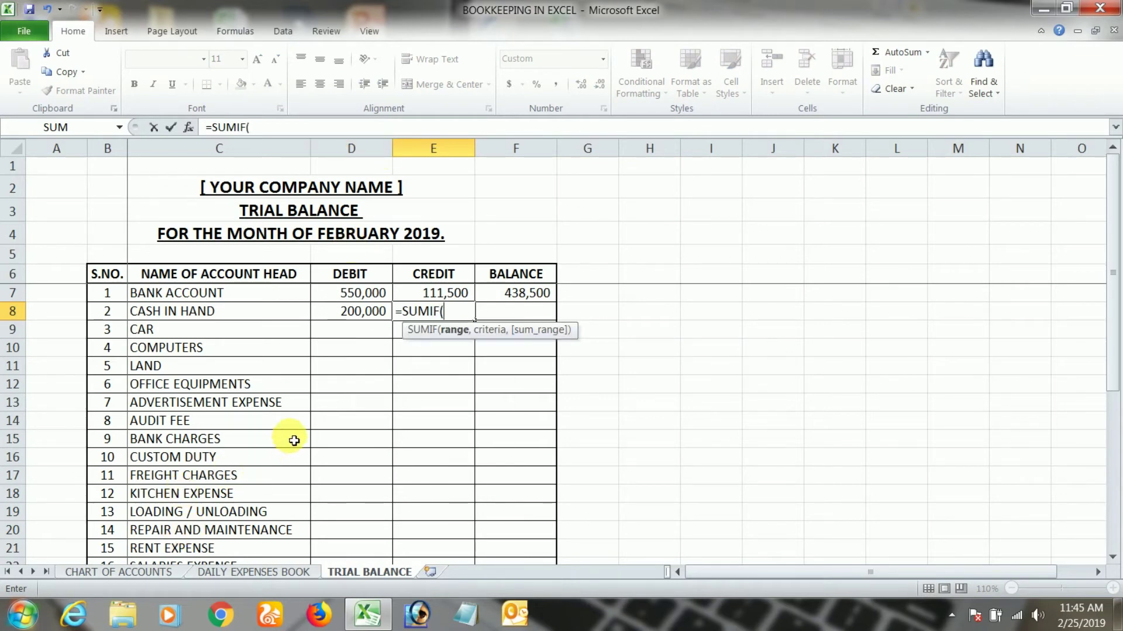
left_click(269, 571)
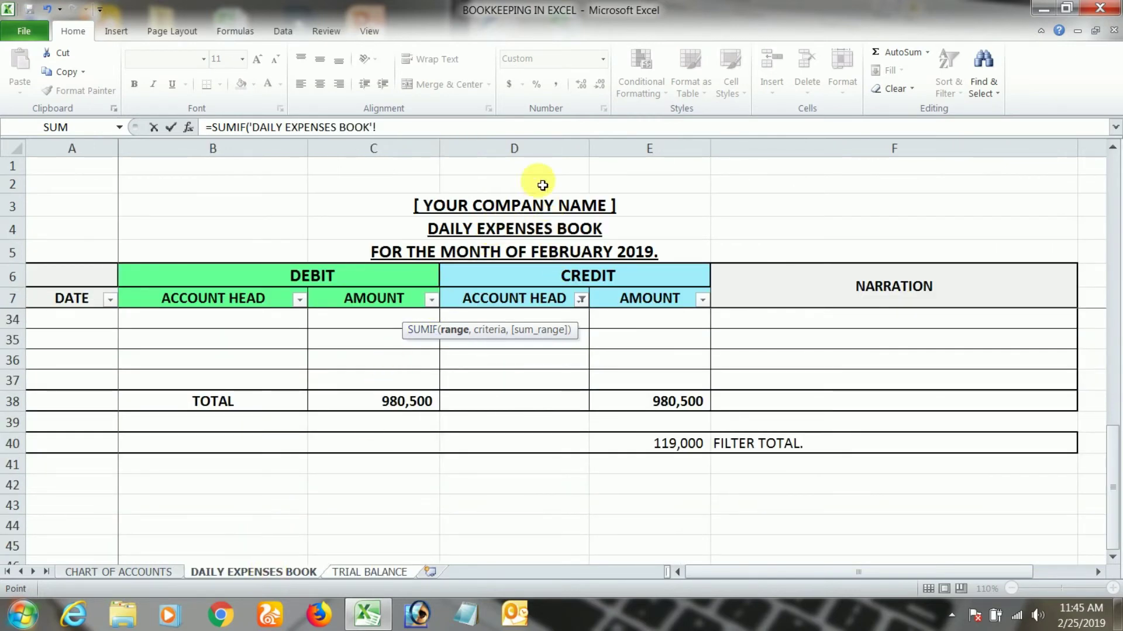
left_click(542, 154)
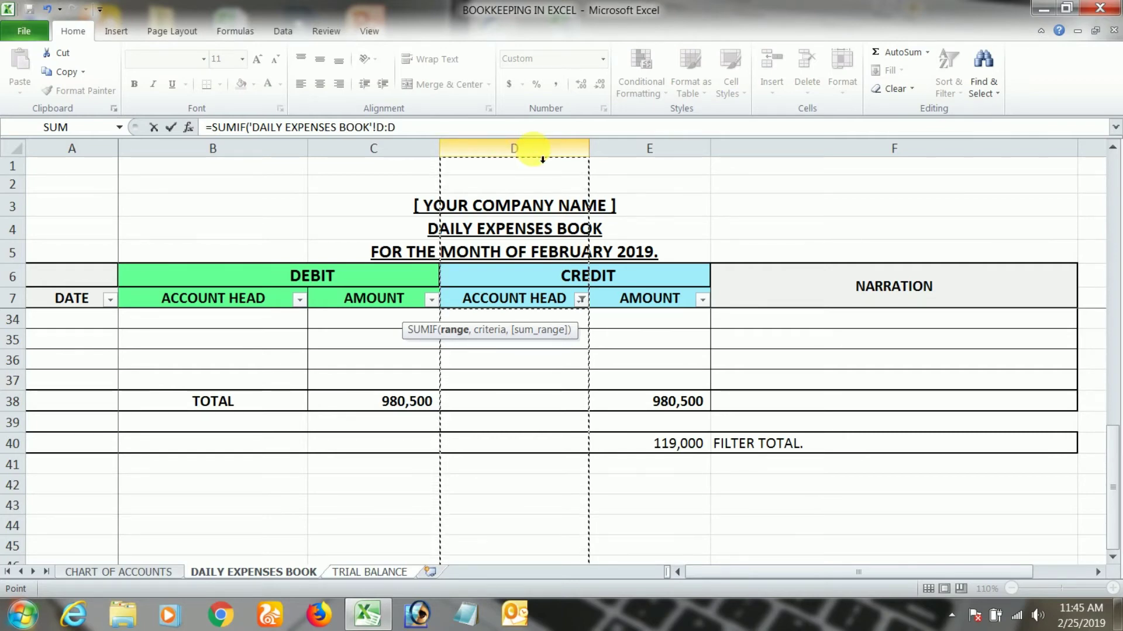
type(",")
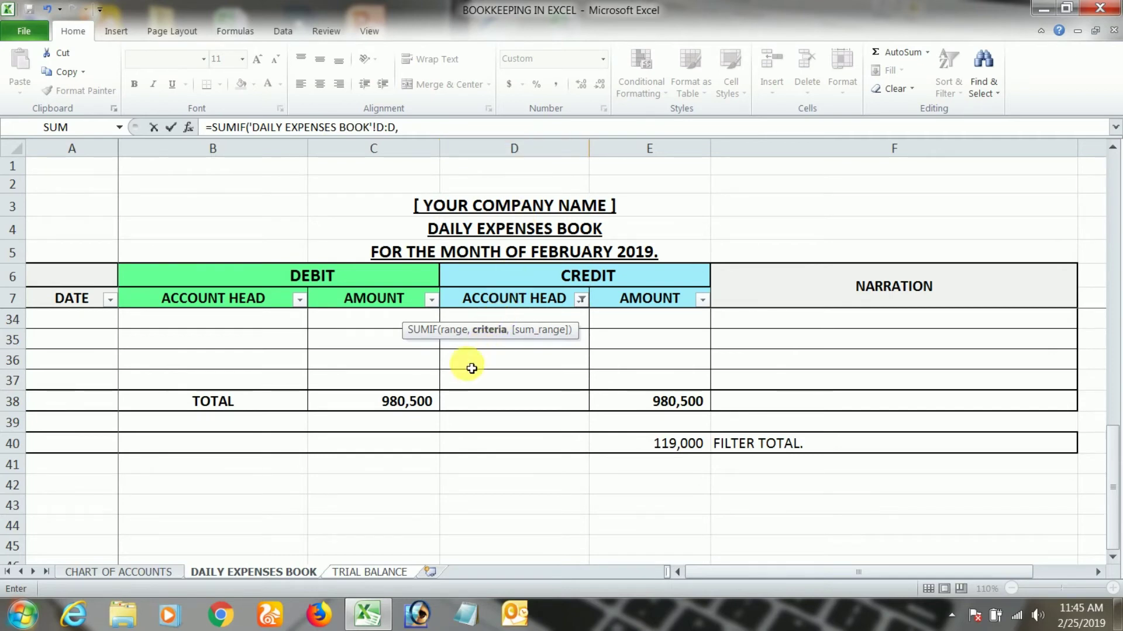
left_click(370, 571)
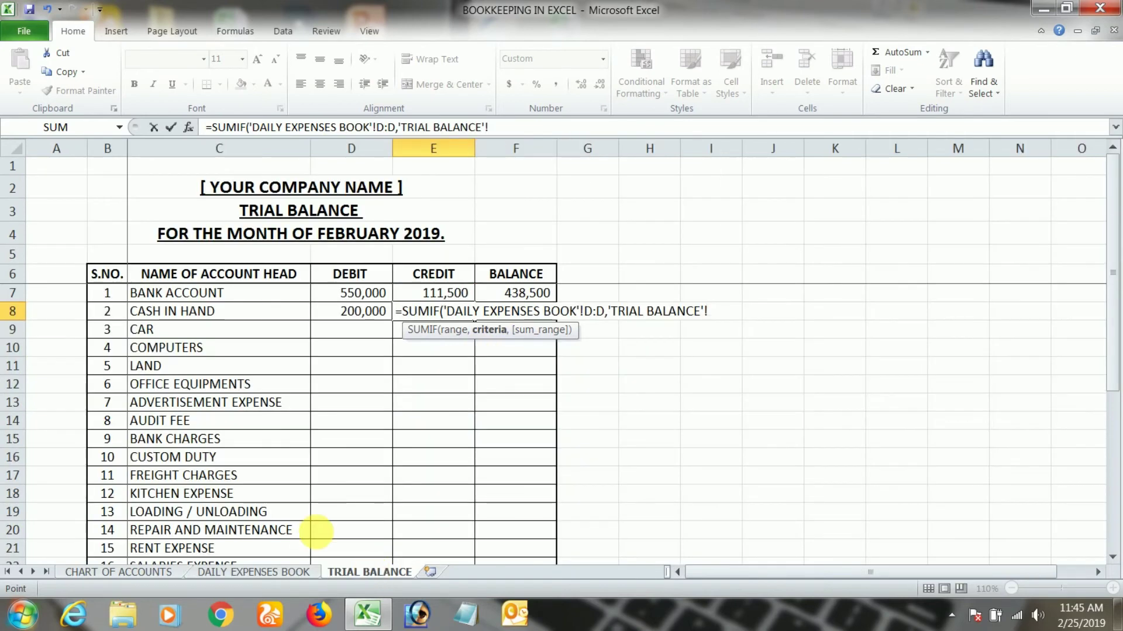
left_click(213, 315)
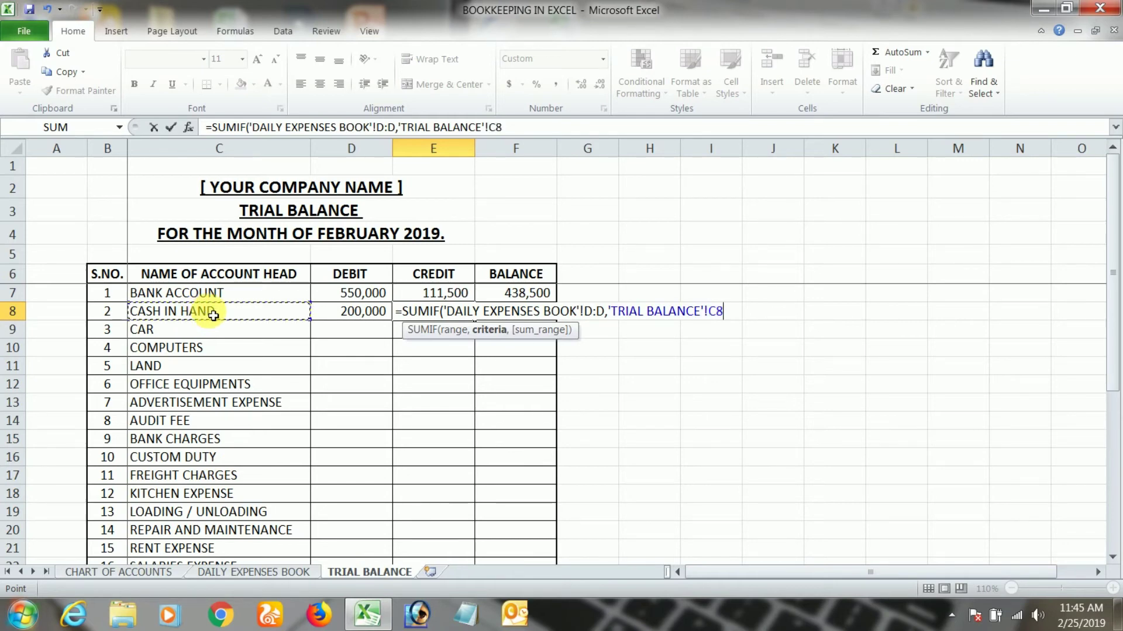
type(",")
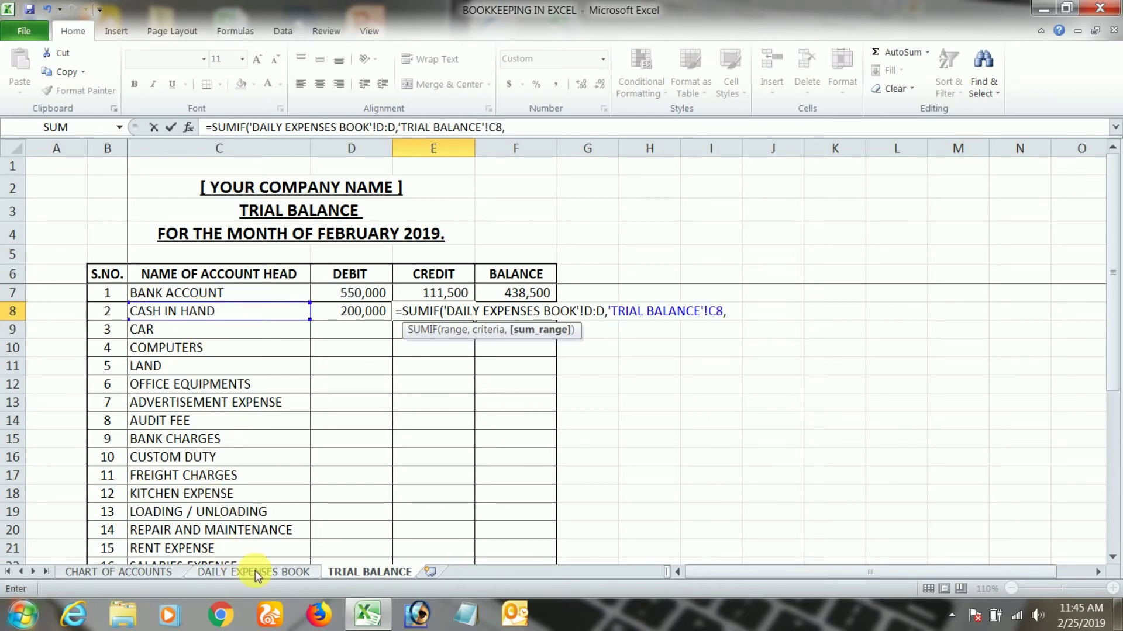
left_click(276, 573)
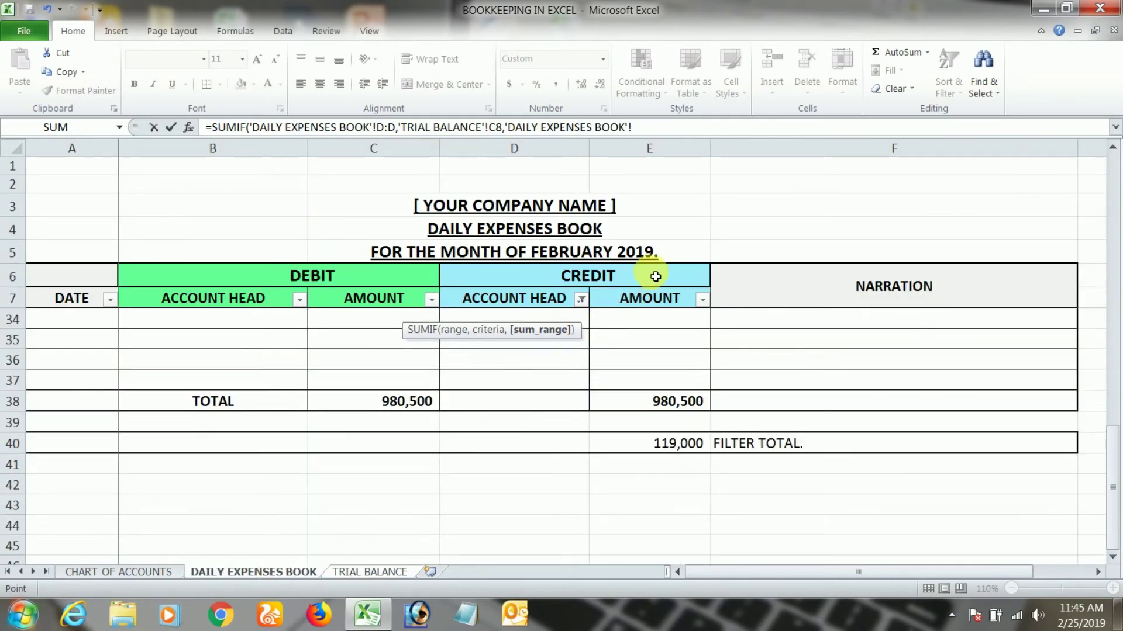
left_click(658, 146)
left_click(669, 153)
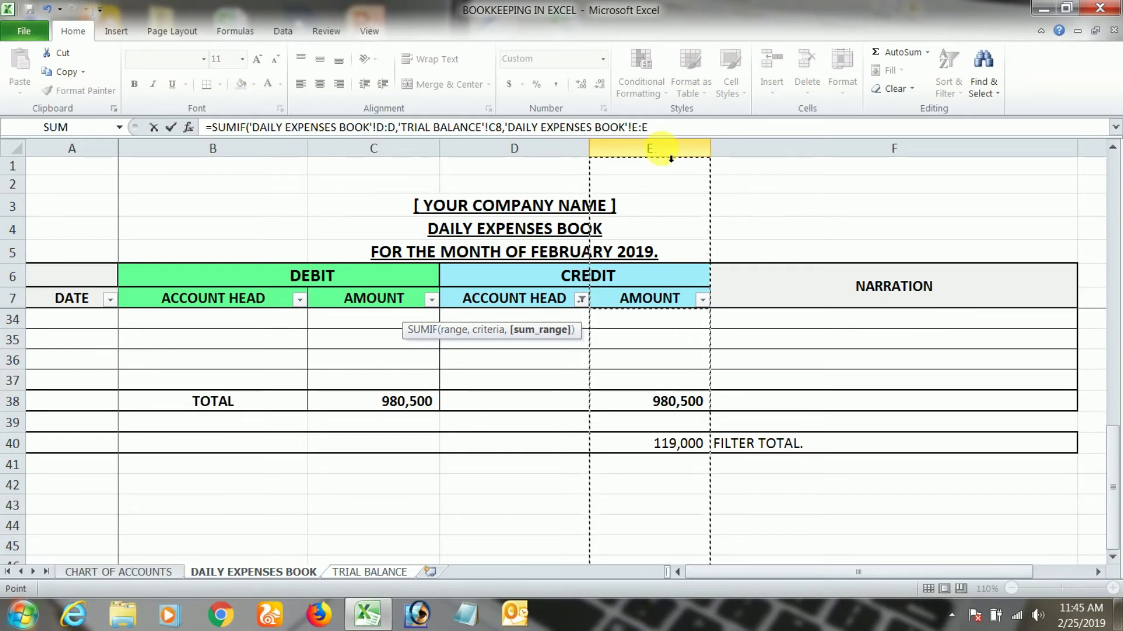
key("Return")
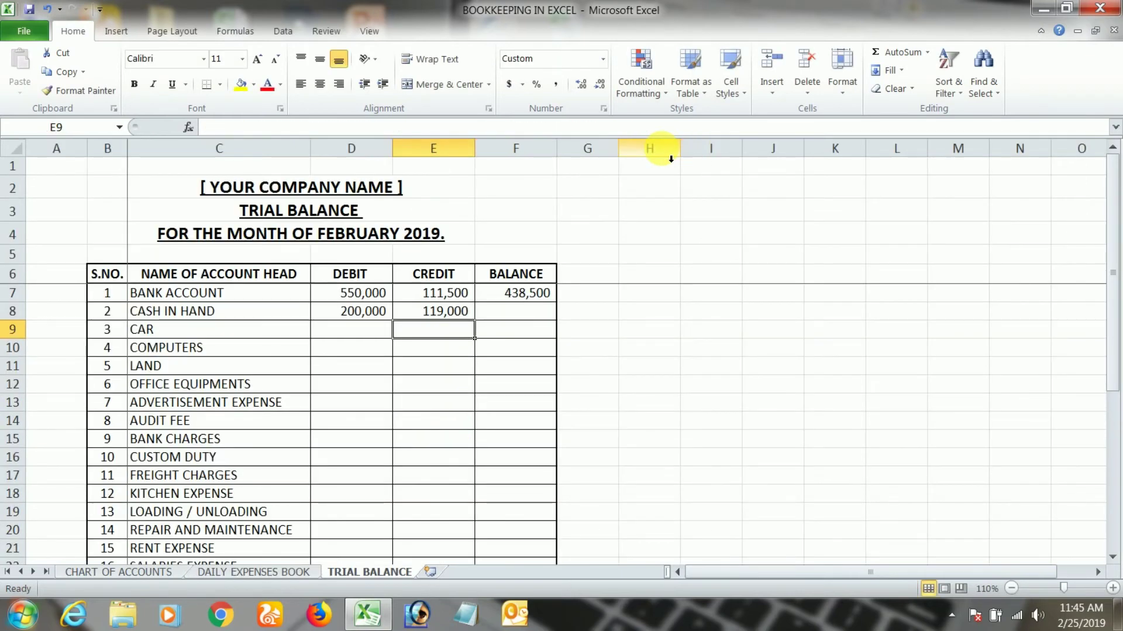
- Enter =D8-E8 in F8 so CASH IN HAND shows an 81,000 balance
key("Up")
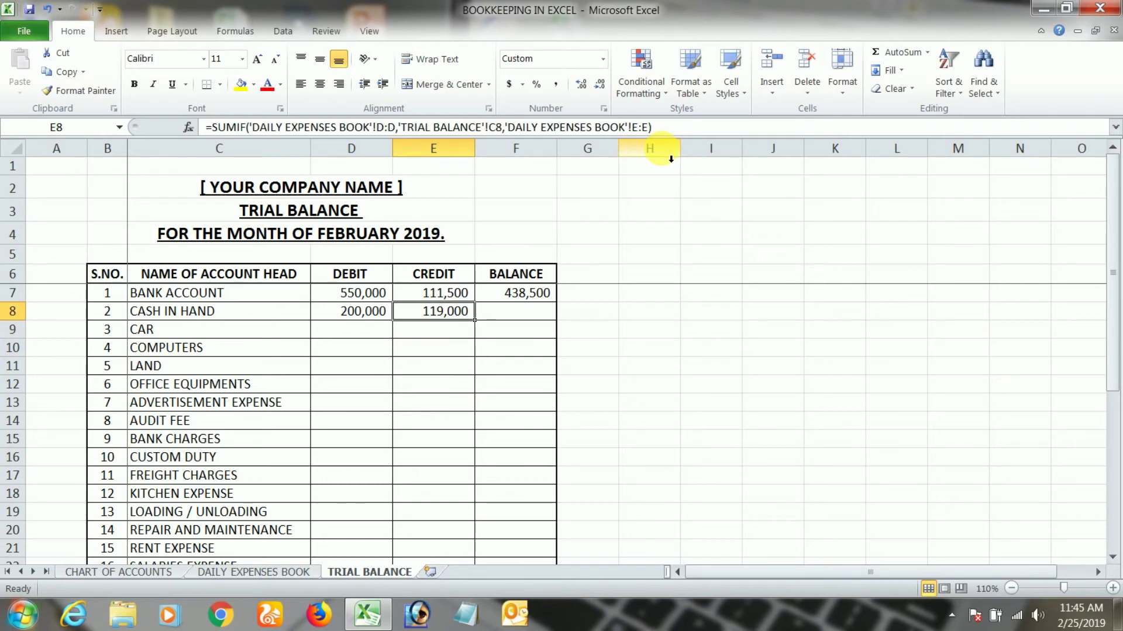
key("Right")
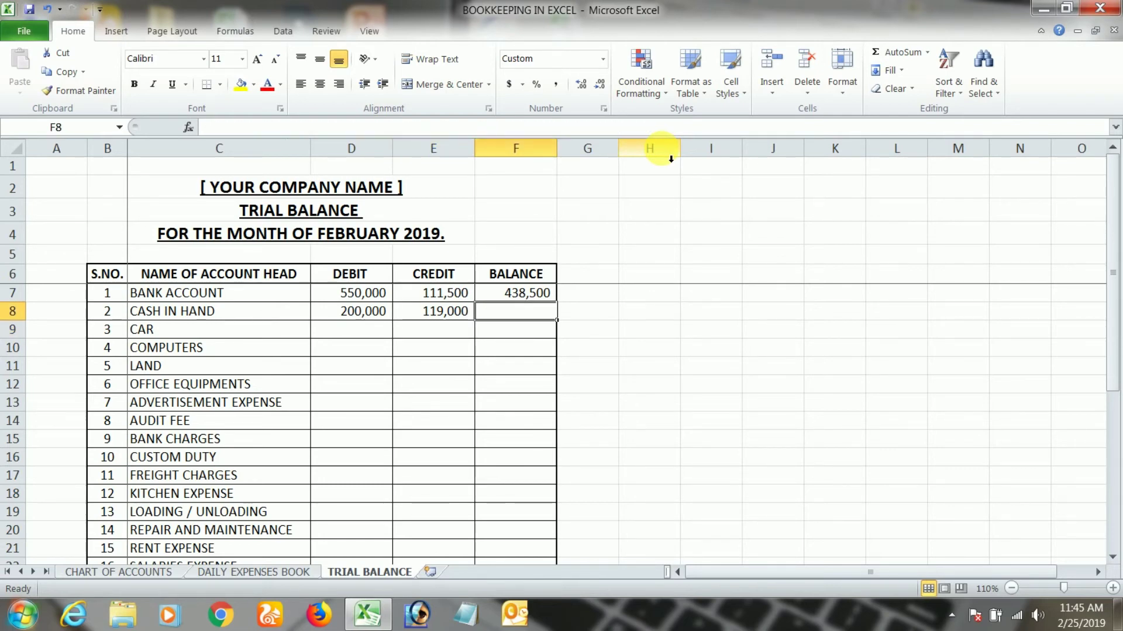
type("=")
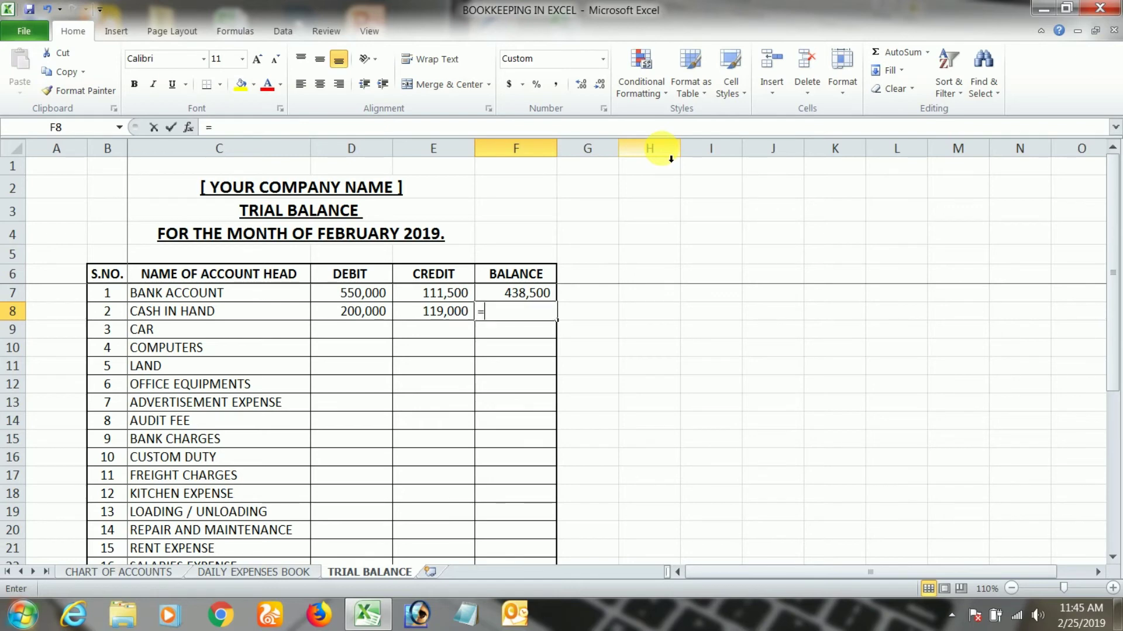
left_click(367, 313)
type("-")
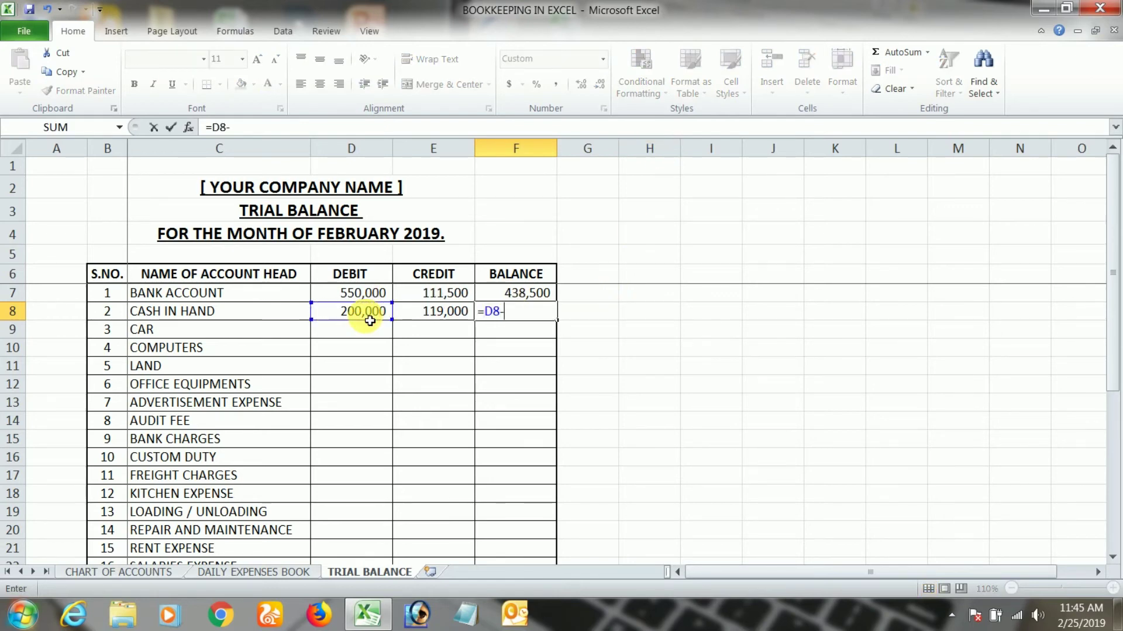
left_click(429, 317)
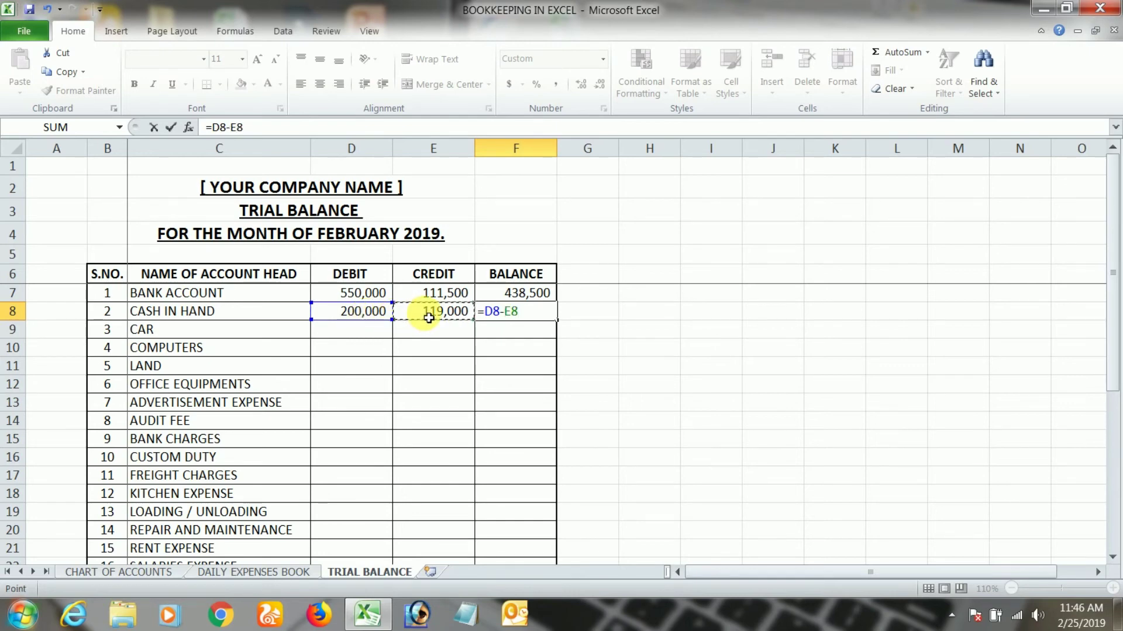
key("Return")
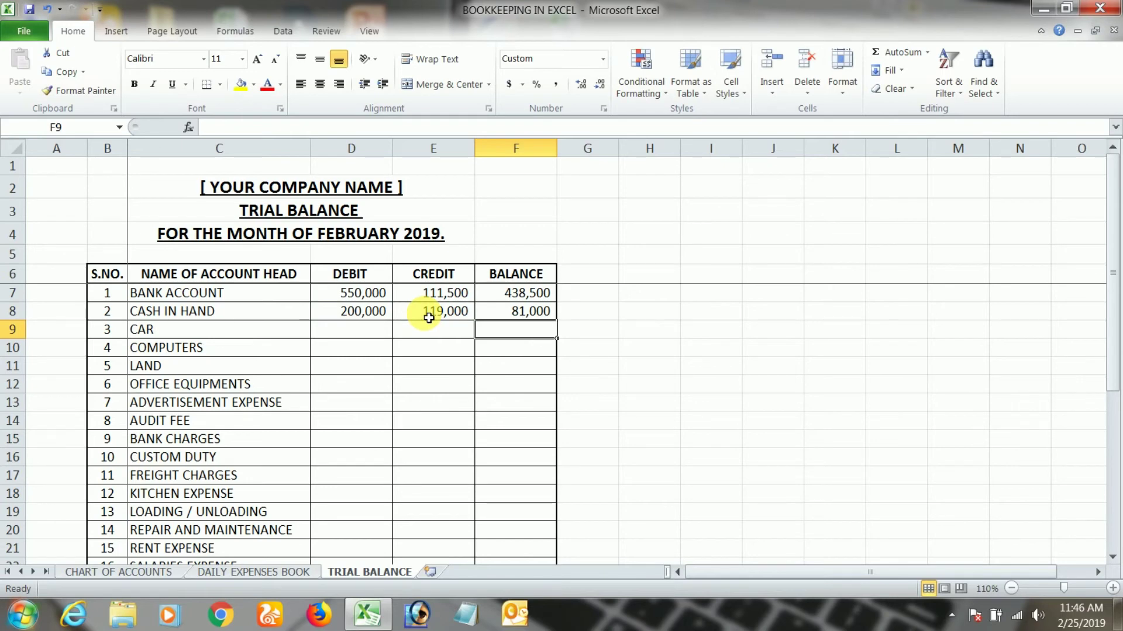
key("Up")
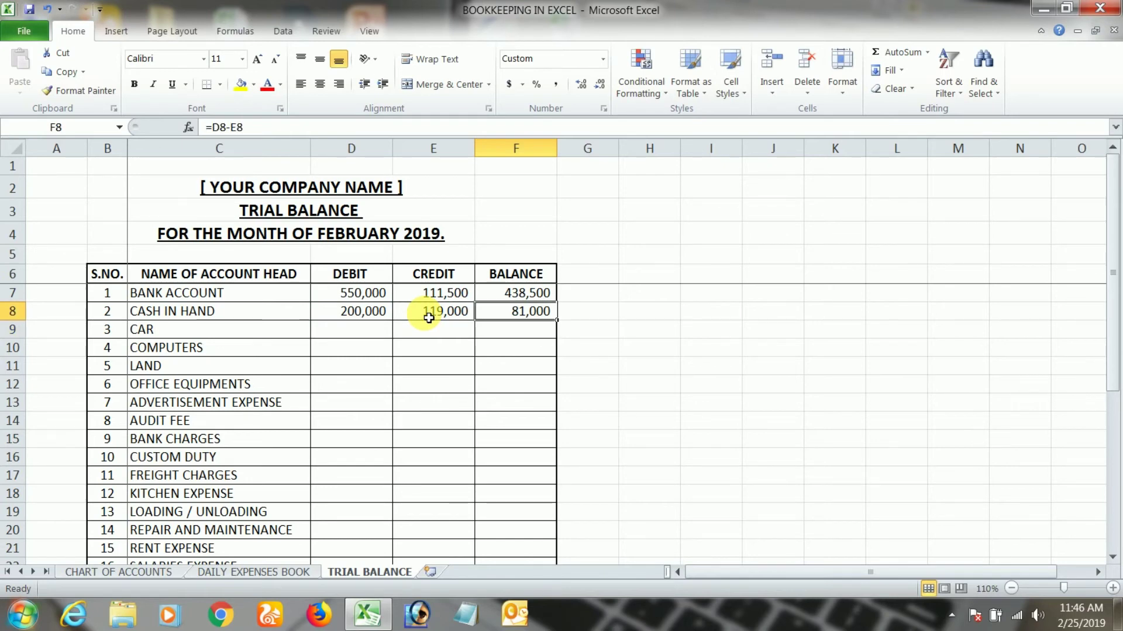
key("Left")
key("Left")
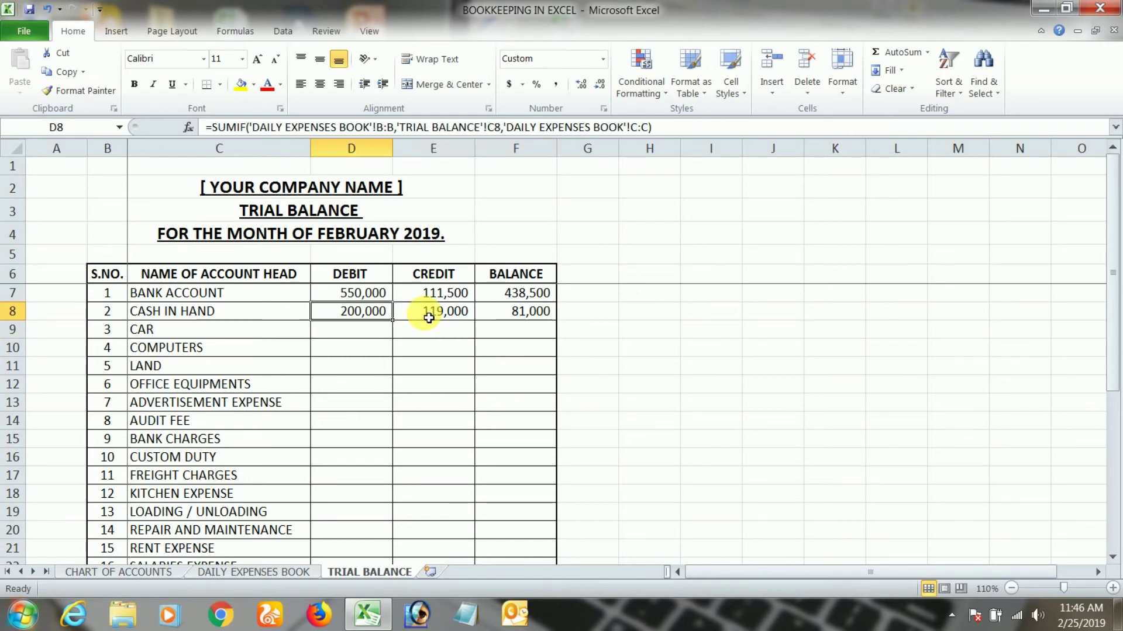
- Copy the D8:E8 SUMIF formulas down to all account heads, totalling 980,500 each
left_click(429, 317, "shift")
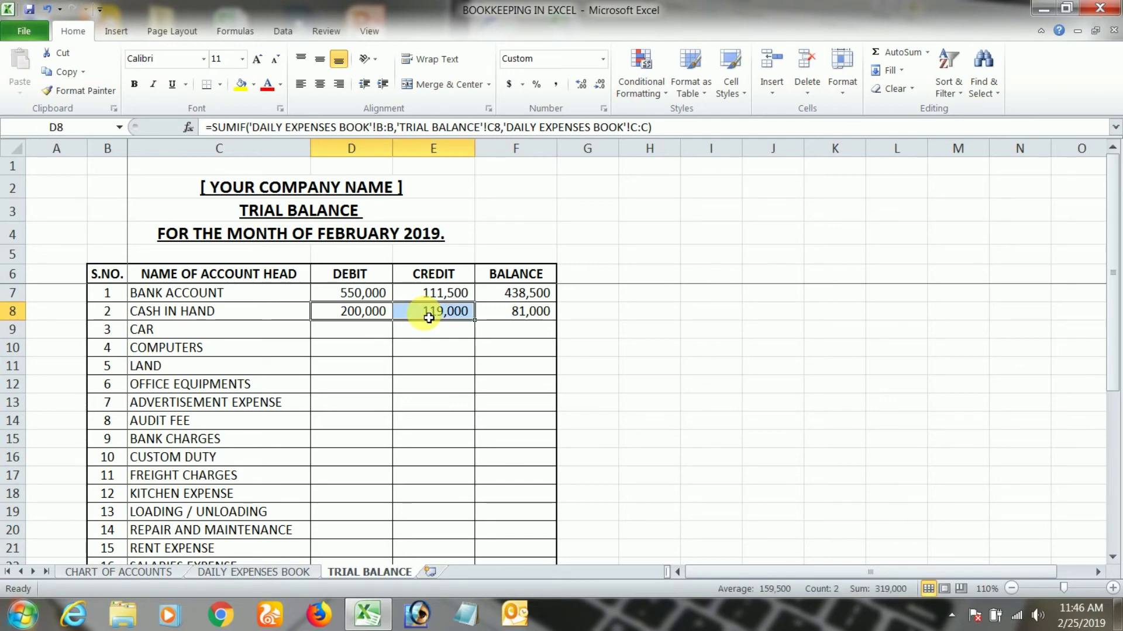
key("ctrl+c")
key("Down")
key("shift+Down")
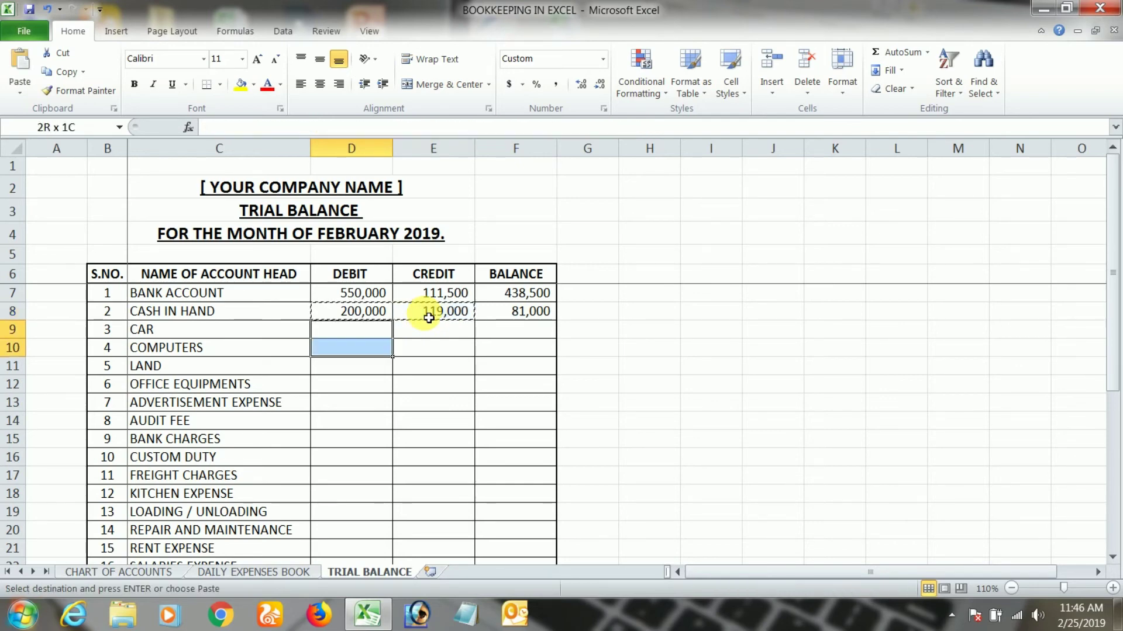
key("shift+Down")
key("shift+Down")
key("shift+Down")
key("shift+Down")
key("shift+Down")
key("shift+Down")
key("shift+Down")
key("shift+Down")
key("shift+Down")
key("shift+Down")
key("shift+Down")
key("shift+Down")
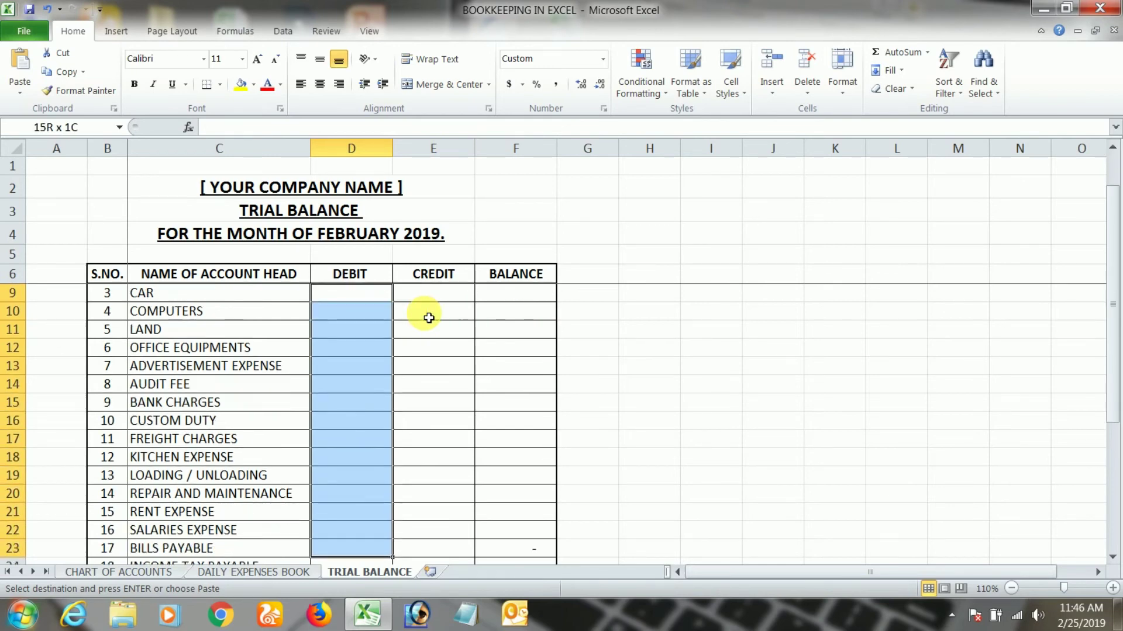
key("shift+Down")
key("shift+Down")
key("shift+Down")
key("shift+Down")
key("shift+Down")
key("shift+Down")
key("shift+Down")
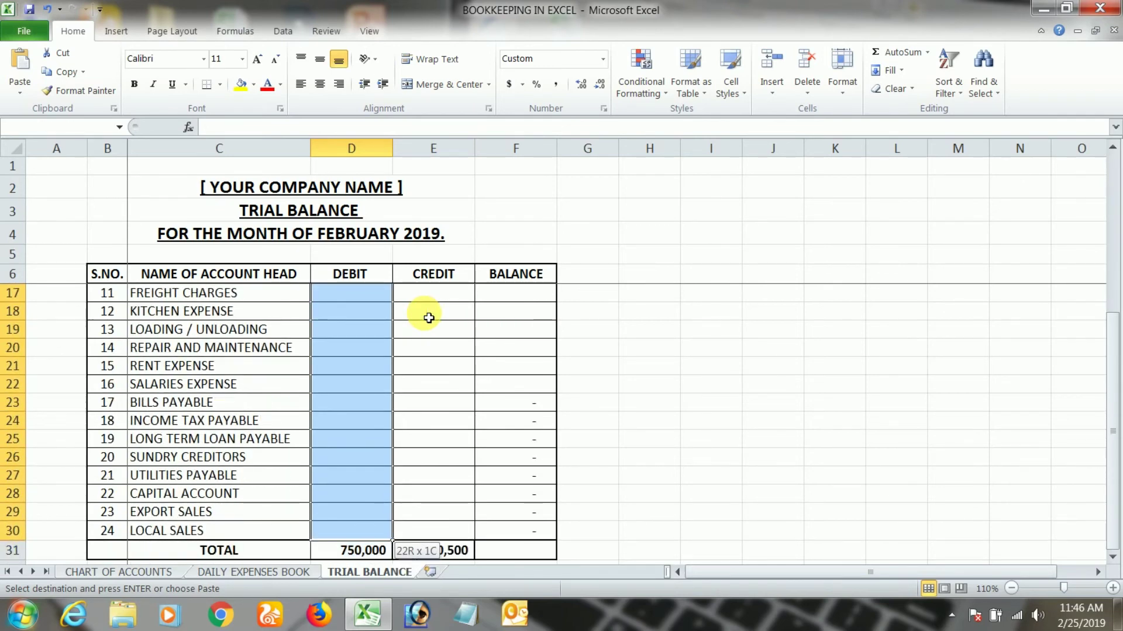
key("Return")
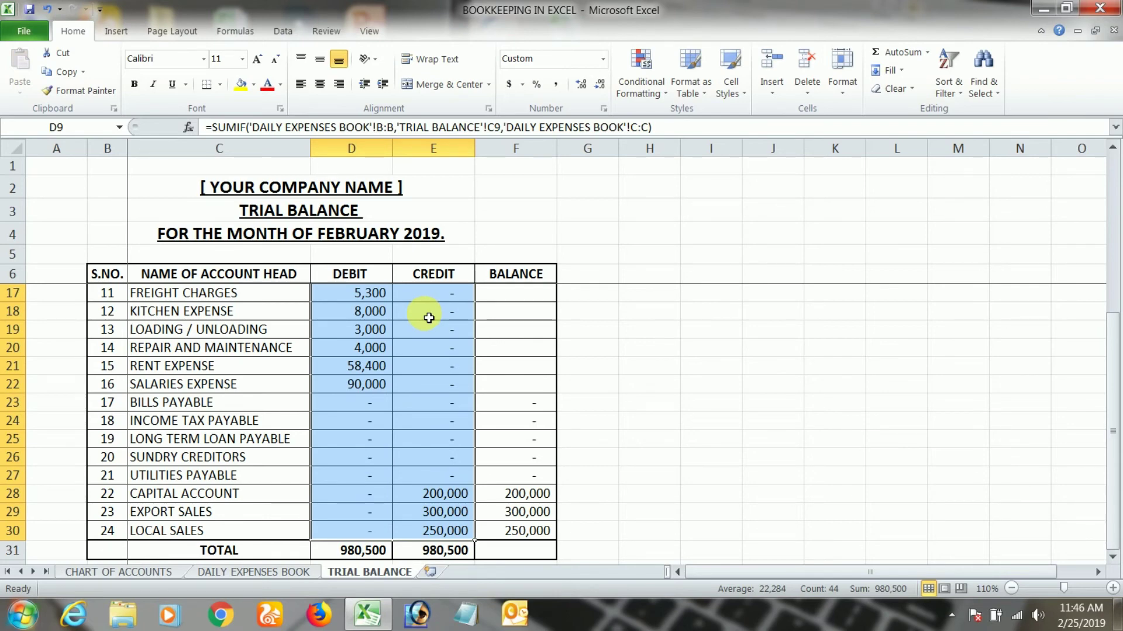
key("Up")
key("Up")
key("Down")
key("Down")
key("Down")
key("Right")
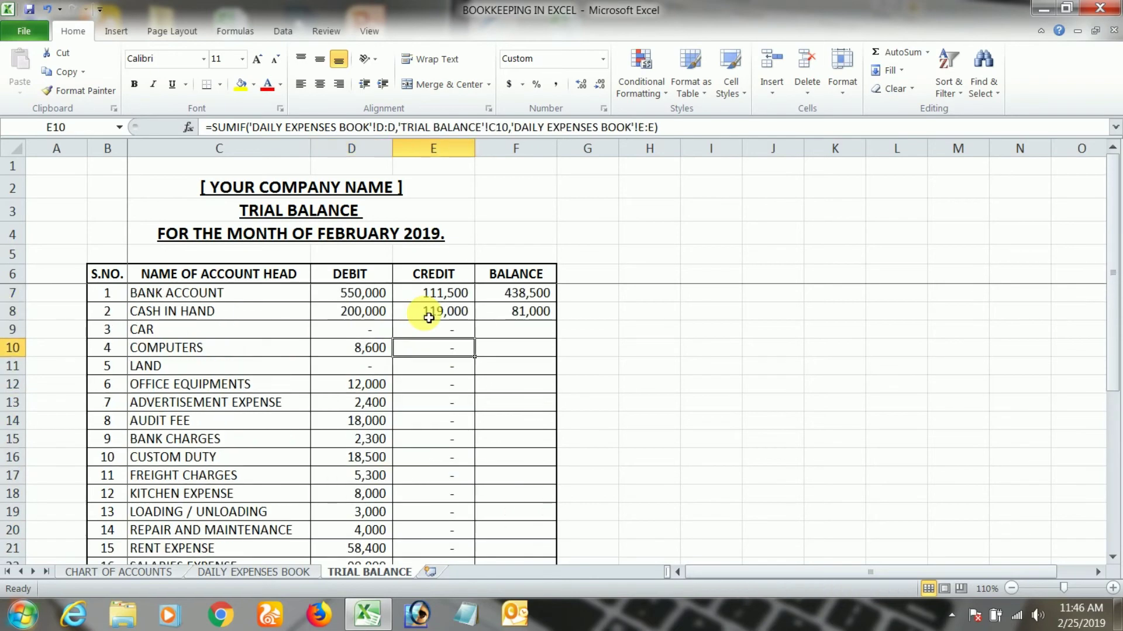
key("Right")
key("Up")
key("Up")
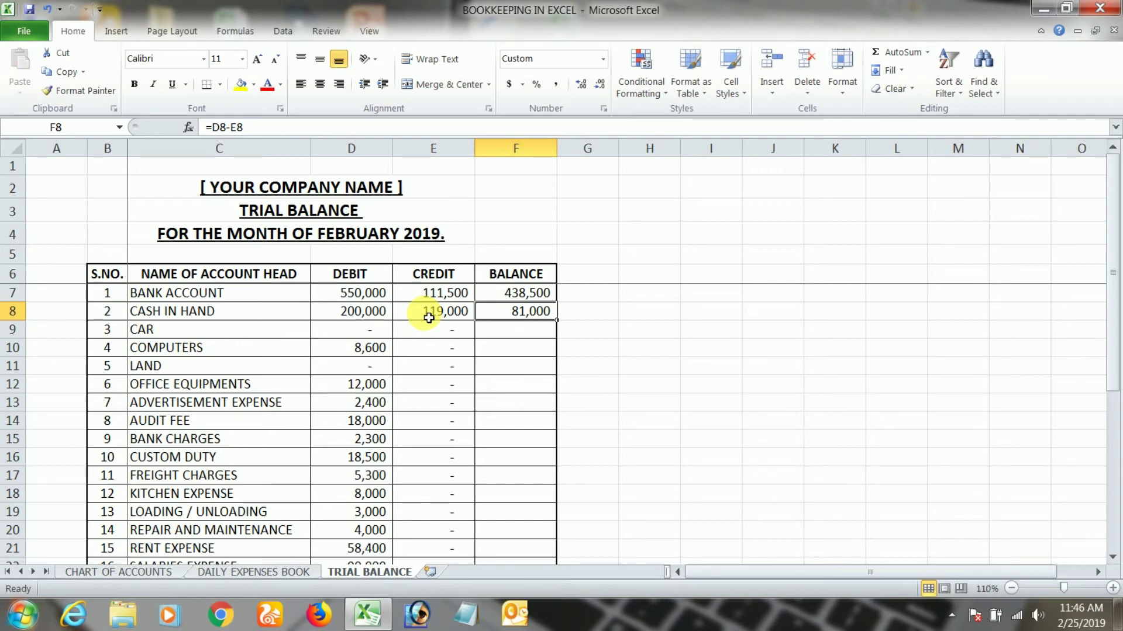
- Copy the F8 balance formula down from Car to Salaries Expense
key("ctrl+c")
key("Down")
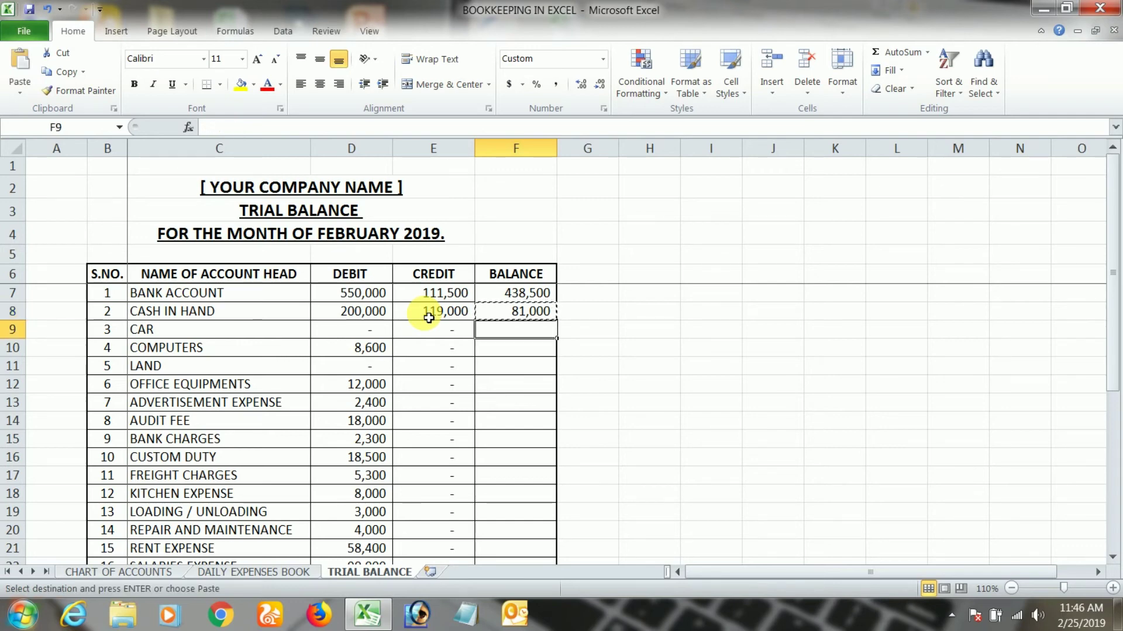
key("shift+Down")
key("shift+Down")
key("shift+Down")
key("shift+Down")
key("shift+Down")
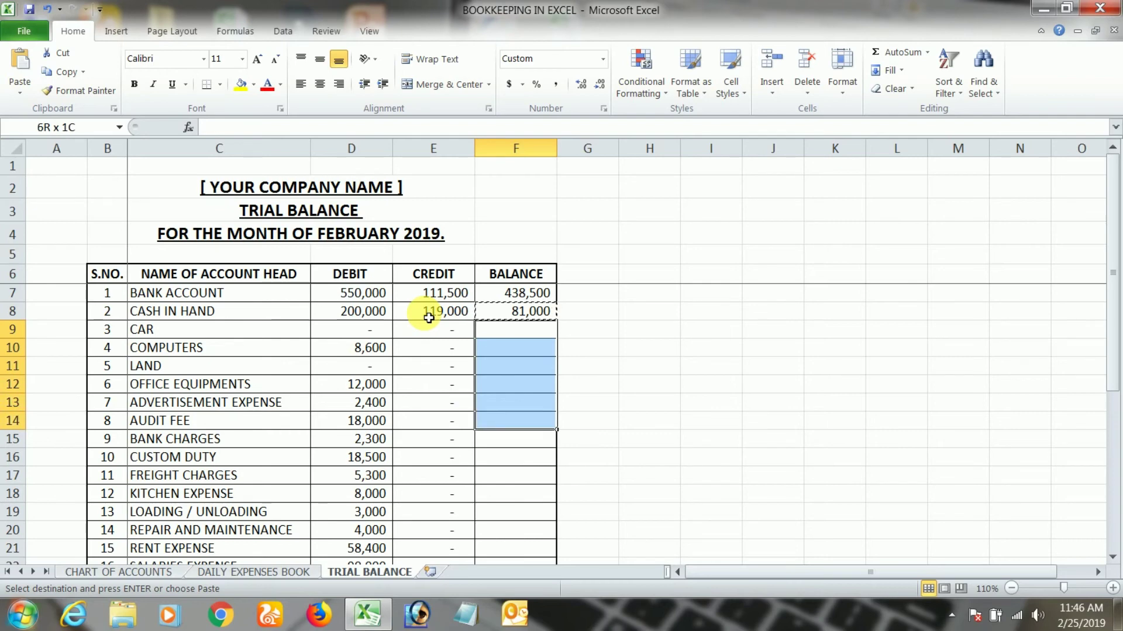
key("shift+Down")
key("shift+Down")
key("shift+Down")
key("shift+Down")
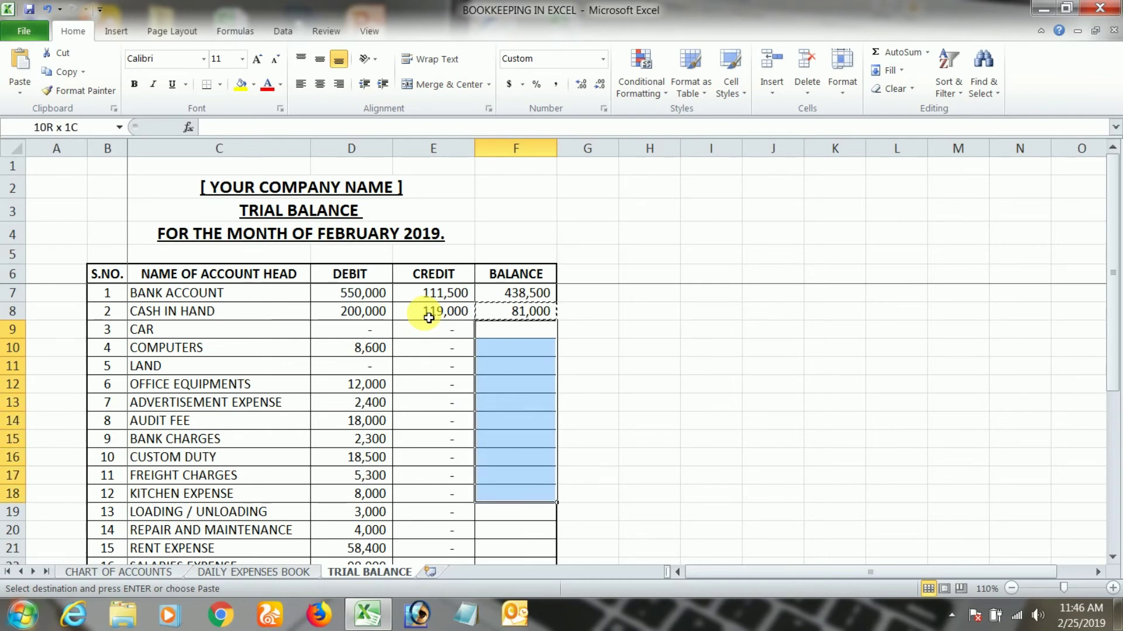
key("shift+Down")
key("shift+Down")
key("shift+Down")
key("shift+Down")
key("shift+Up")
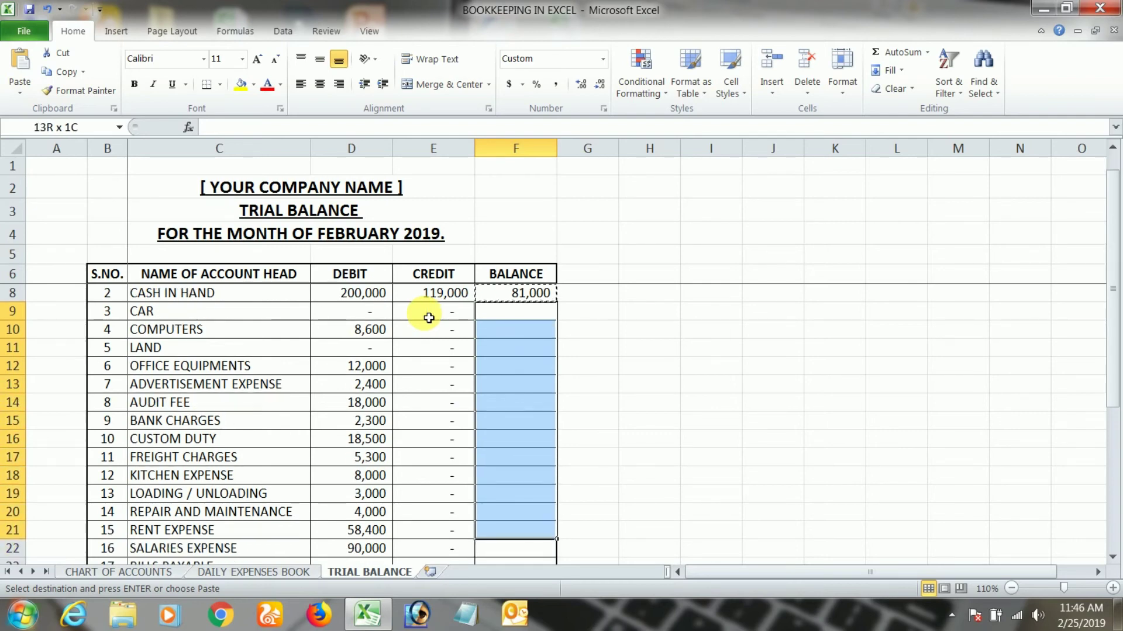
scroll(428, 318, "down", 1)
scroll(428, 317, "down", 1)
key("shift+Down")
key("shift+Down")
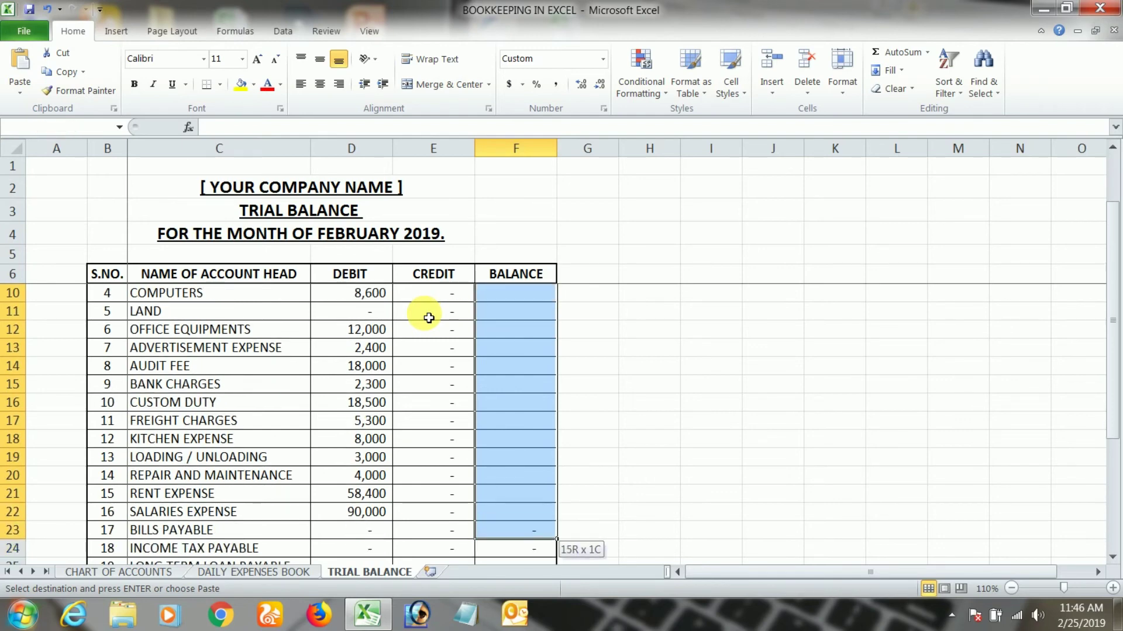
key("shift+Down")
key("shift+Up")
key("shift+Up")
key("shift+Up")
key("shift+Down")
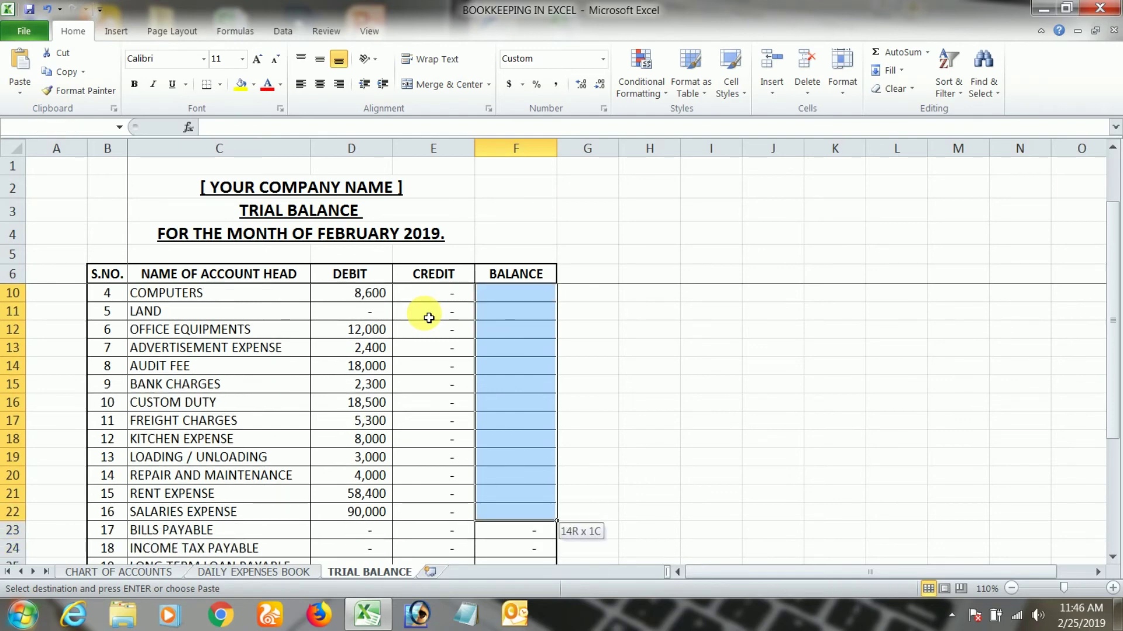
key("Return")
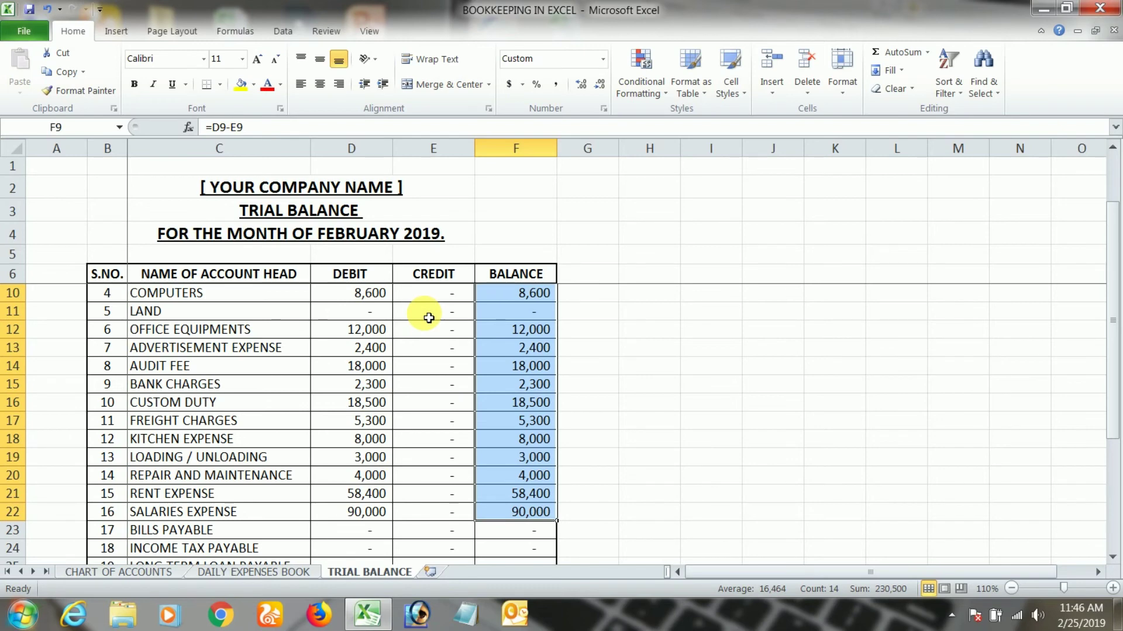
- Clear the Capital Account, Export Sales and Local Sales balances
key("Down")
key("Down")
key("Down")
key("Down")
key("Down")
key("Down")
key("Down")
key("Down")
key("Down")
key("Down")
key("Down")
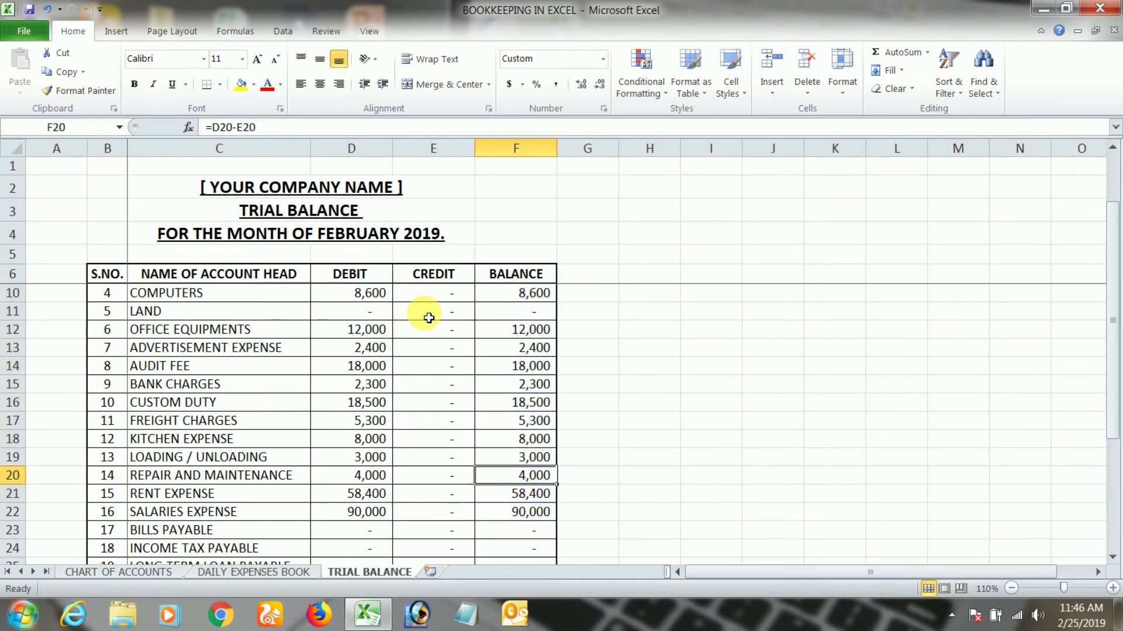
key("Down")
key("Down")
key("Down")
key("Down")
key("Down")
key("Up")
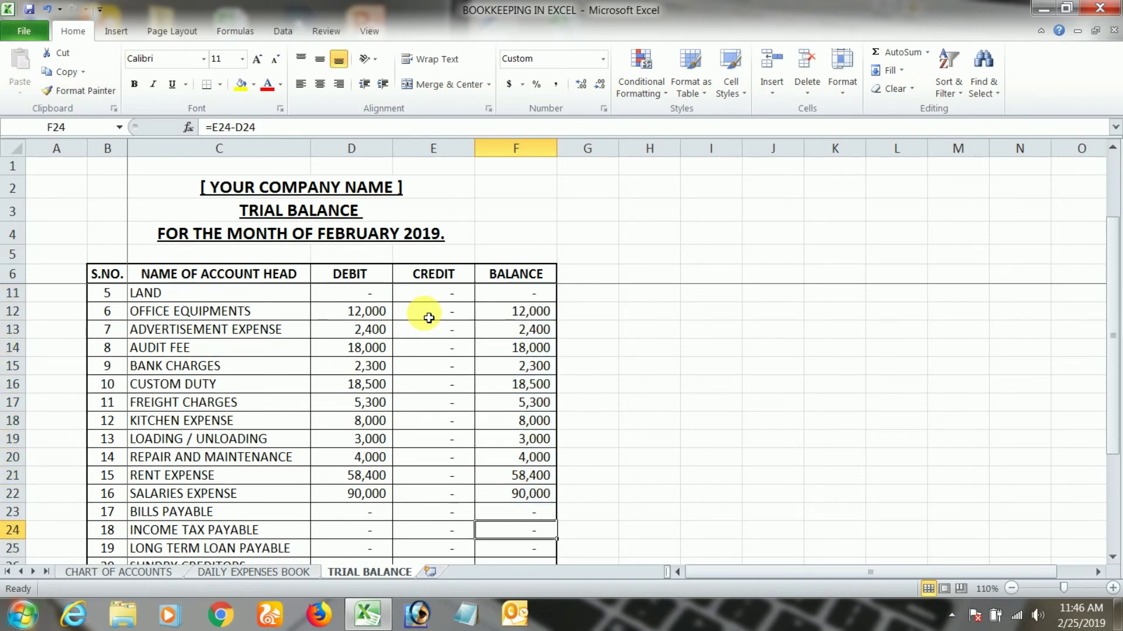
key("Down")
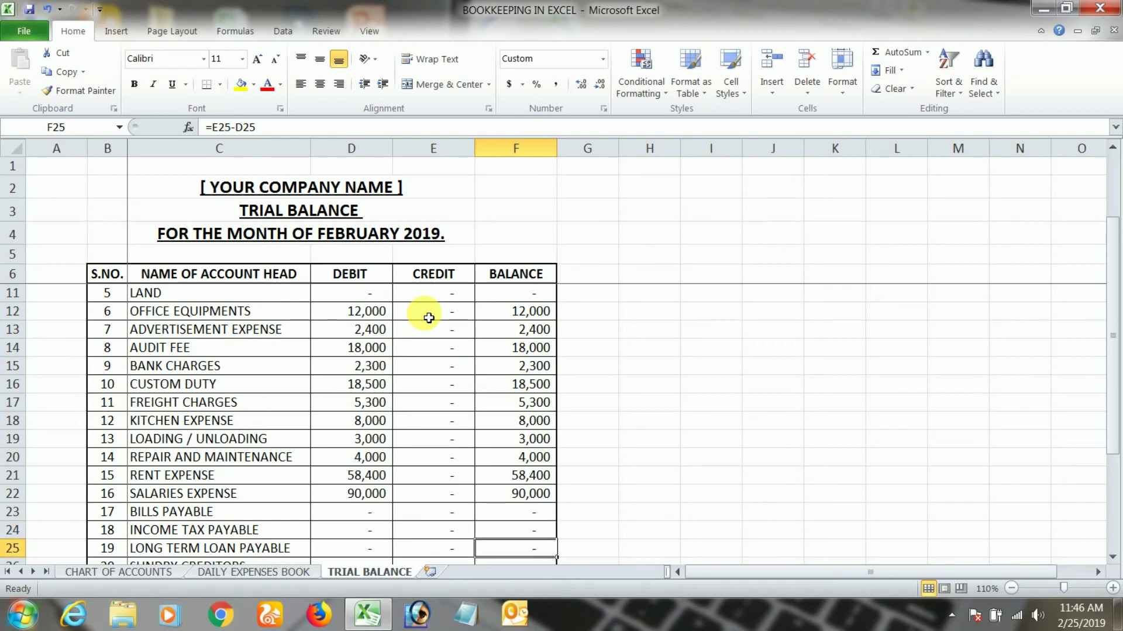
key("Down")
key("Down")
key("Down")
key("Down")
key("Down")
key("Up")
key("Up")
key("Up")
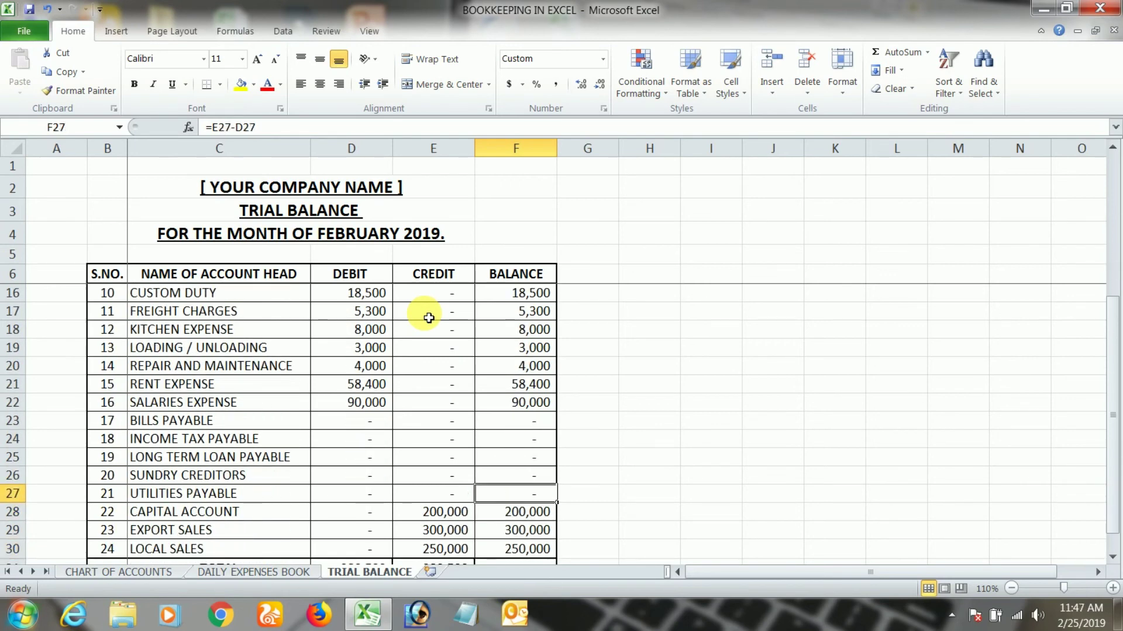
key("Down")
key("shift+Down")
key("shift+Down")
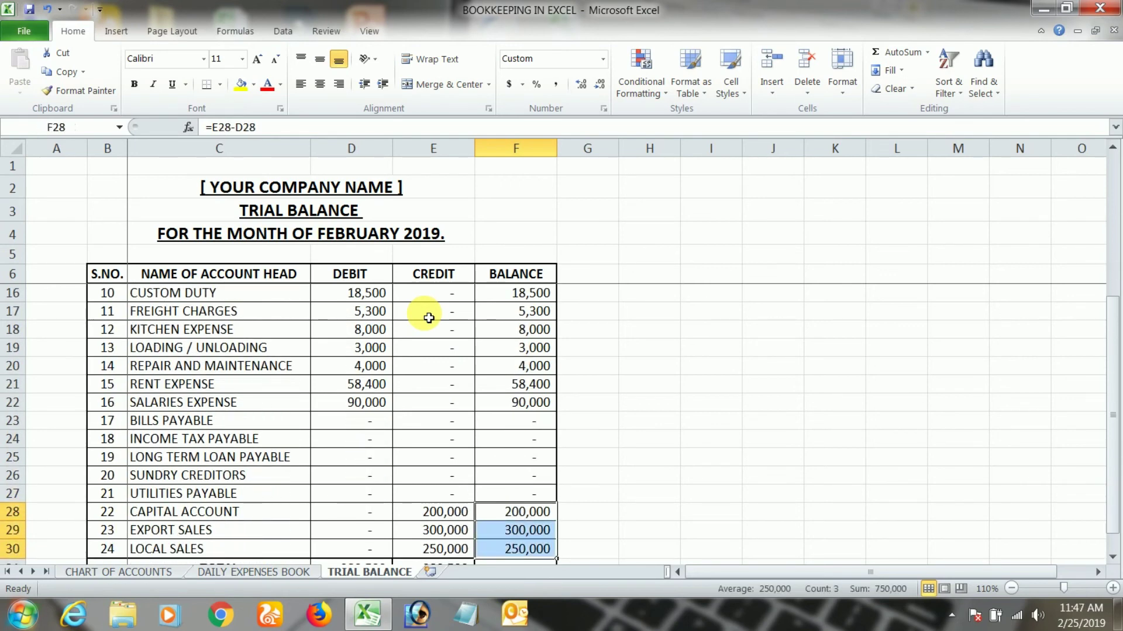
key("Delete")
key("Down")
key("Down")
key("Down")
key("Up")
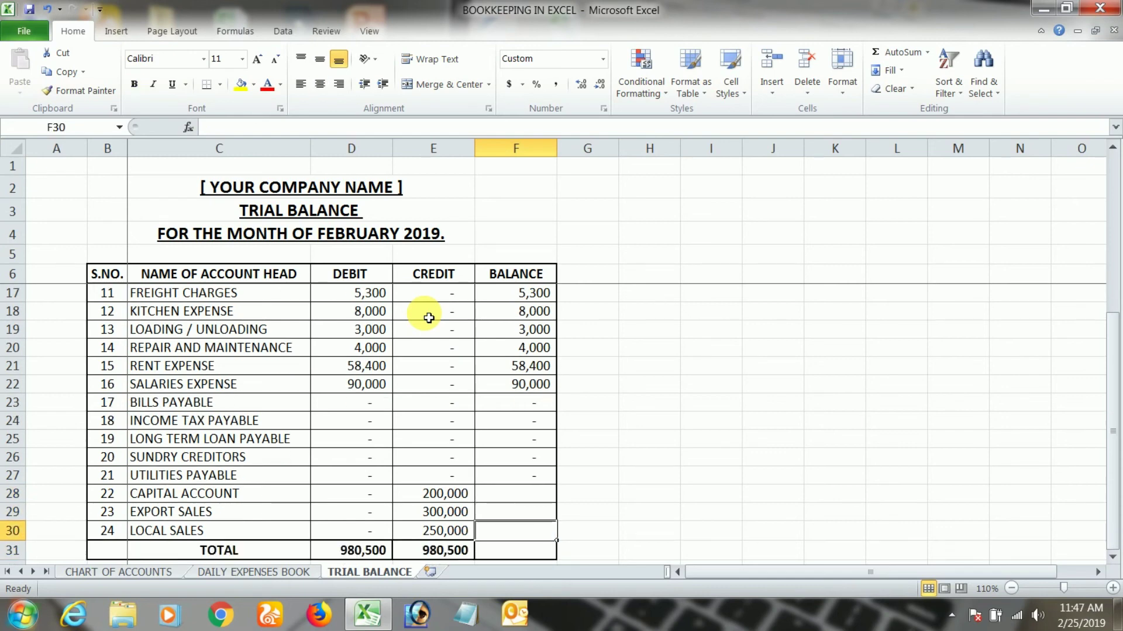
key("Up")
key("Up")
key("Up")
key("Up")
key("Up")
key("Up")
key("Up")
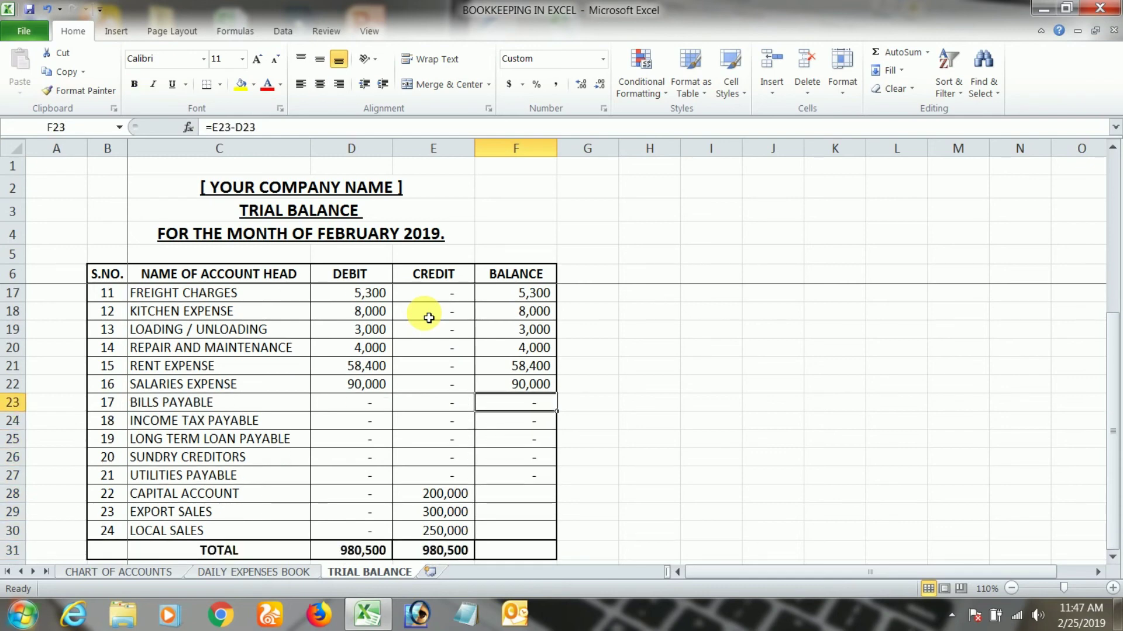
- Enter =E23-D23 in F23 as the Bills Payable credit-minus-debit balance
type("=")
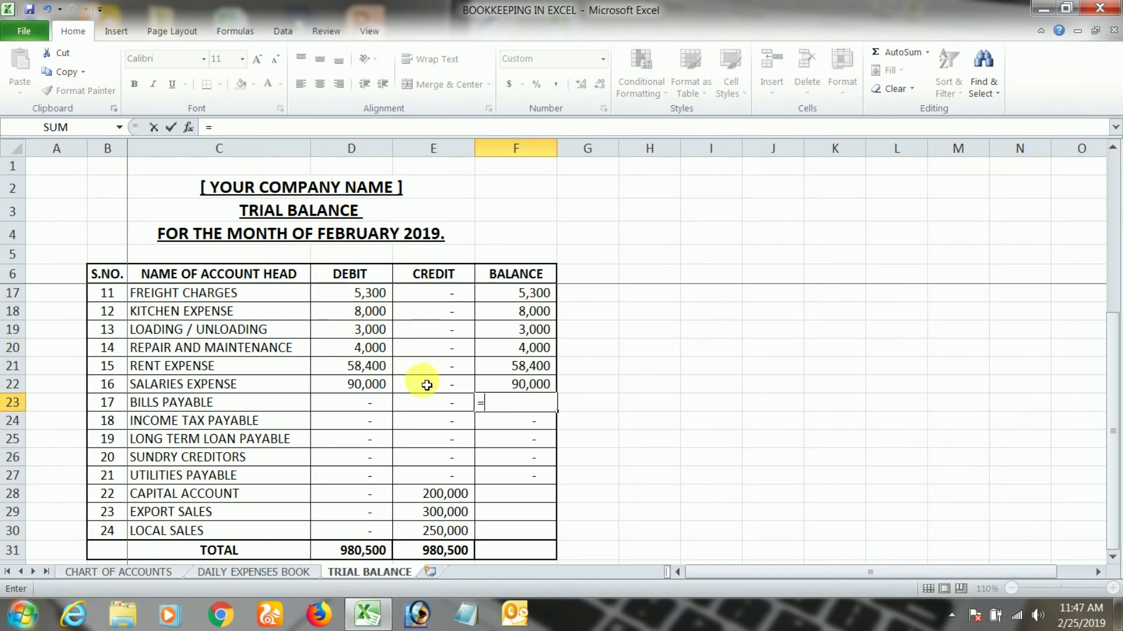
left_click(436, 407)
type("-")
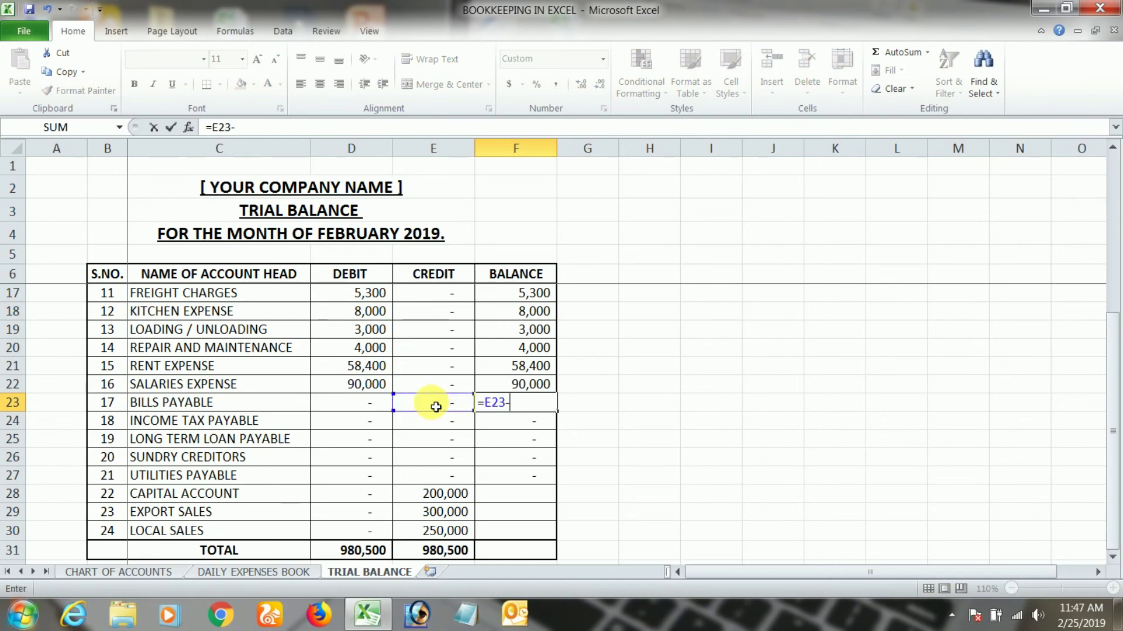
left_click(380, 410)
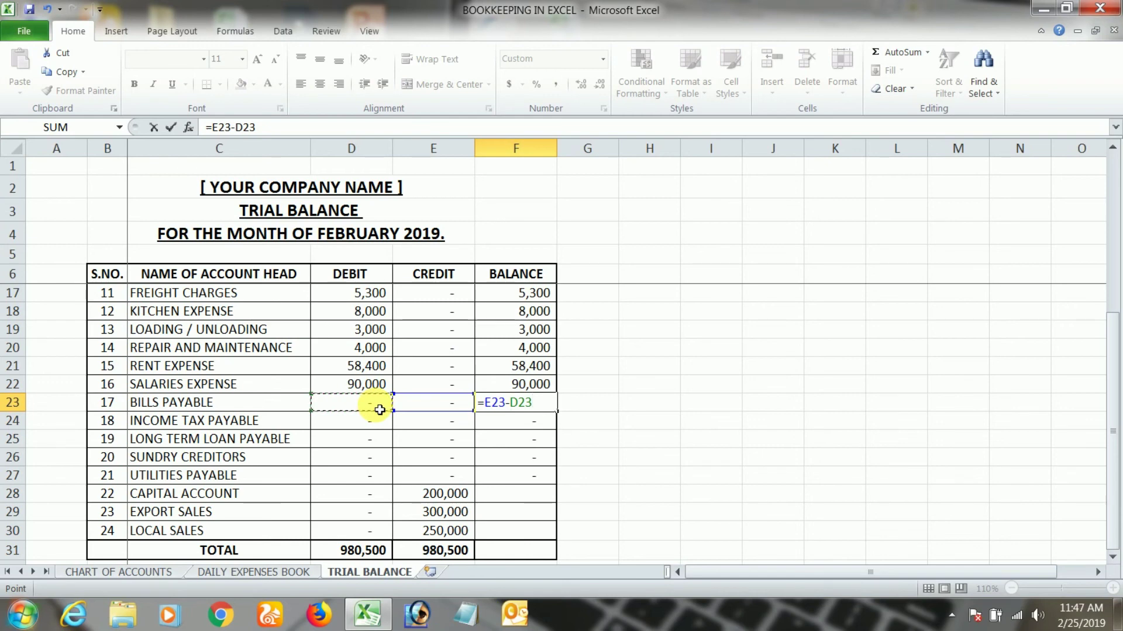
key("Return")
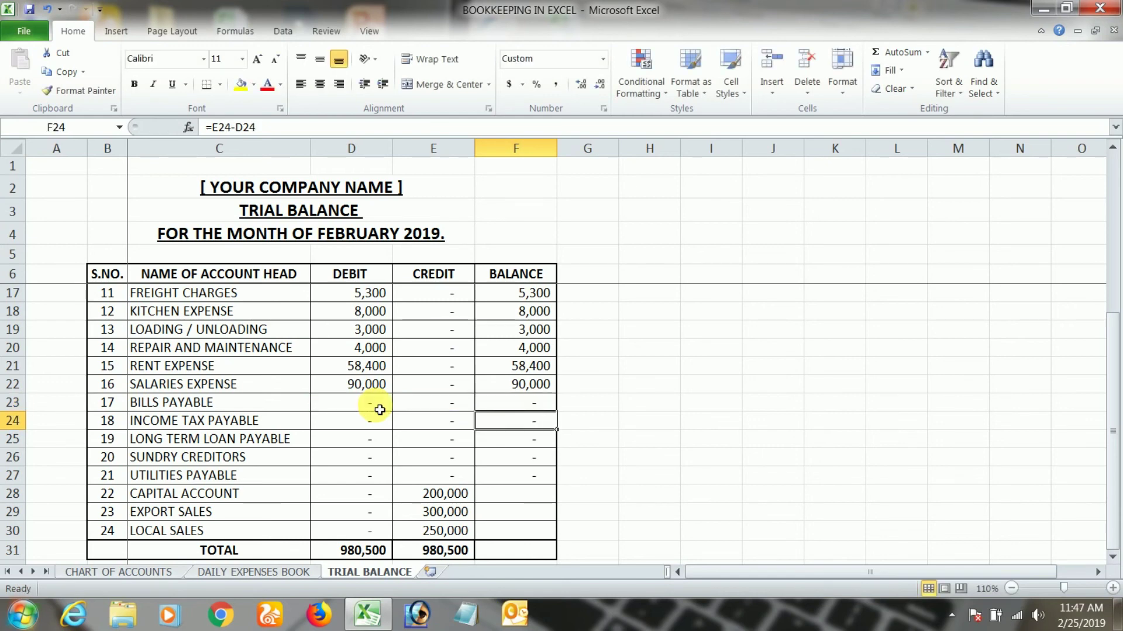
key("Up")
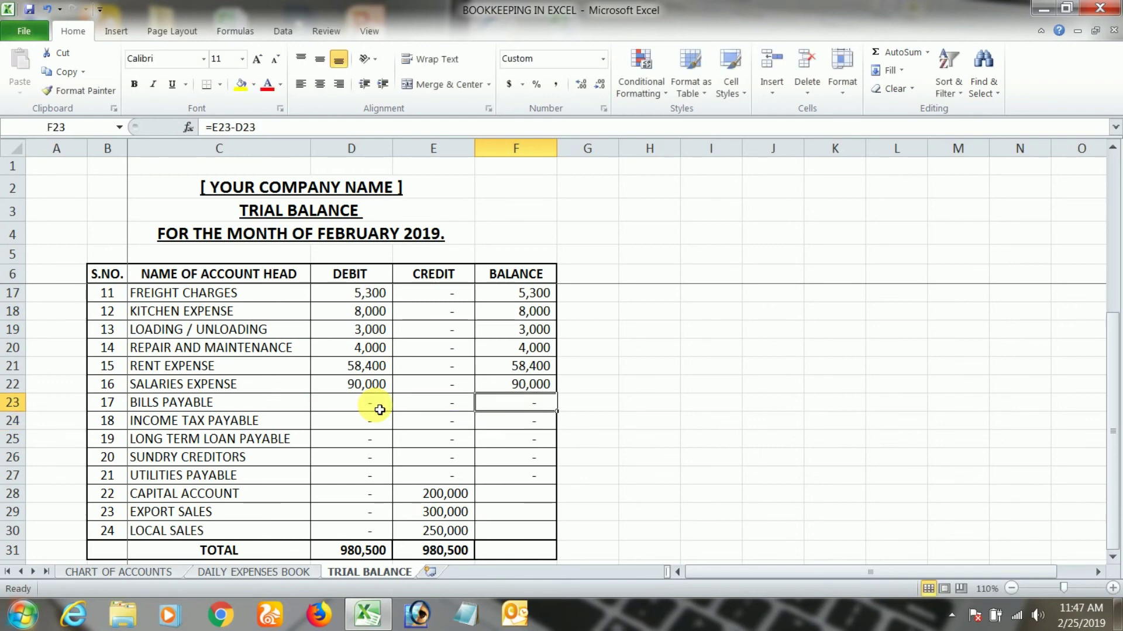
- Copy the F23 balance formula down through Local Sales
key("ctrl+c")
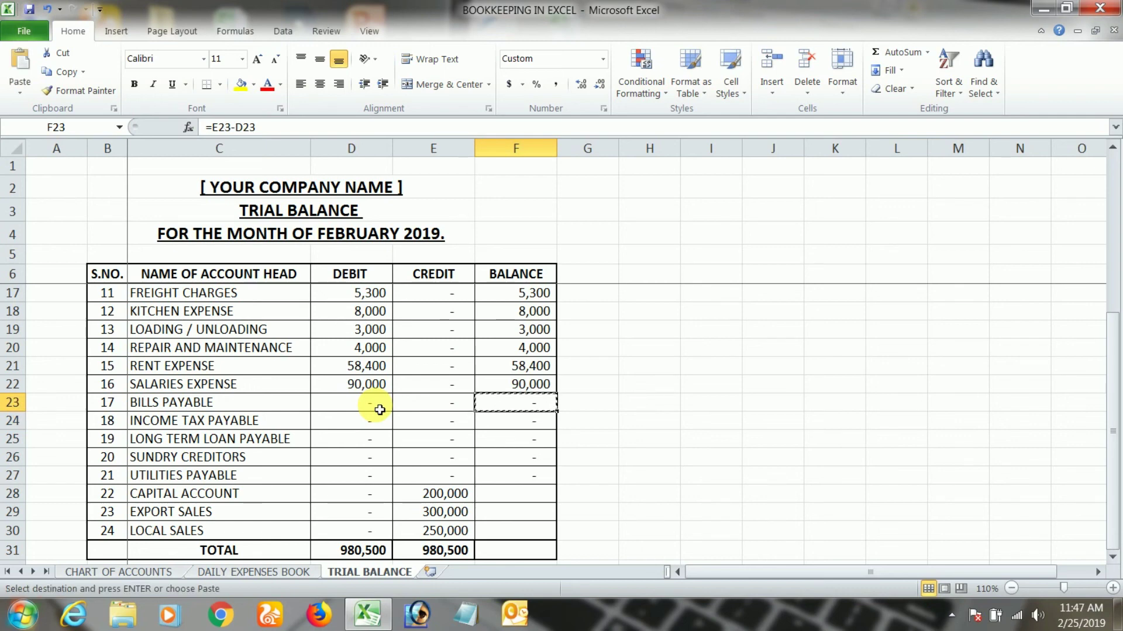
key("Down")
key("shift+Down")
key("shift+Down")
key("shift+Down")
key("shift+Down")
key("shift+Down")
key("shift+Down")
key("Return")
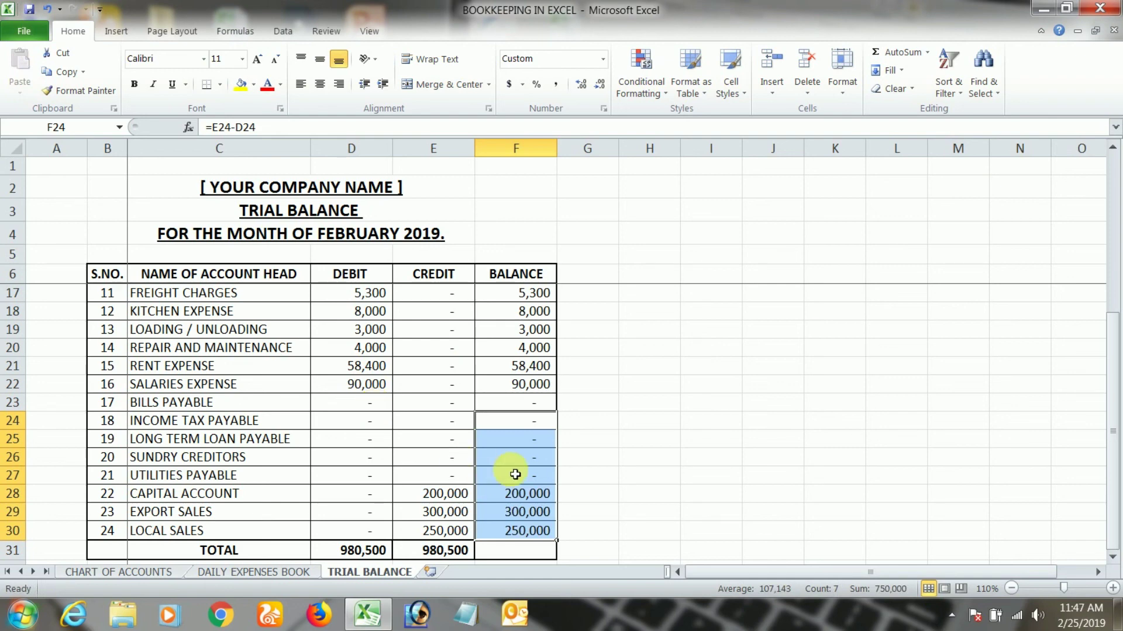
left_click_drag(525, 402, 516, 529)
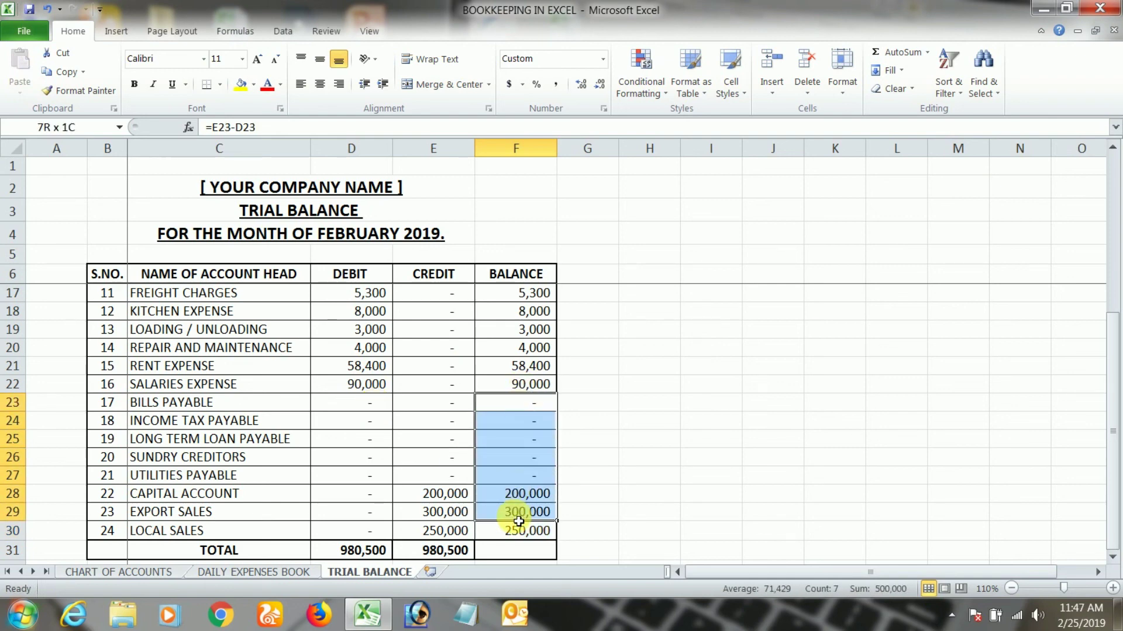
left_click(608, 483)
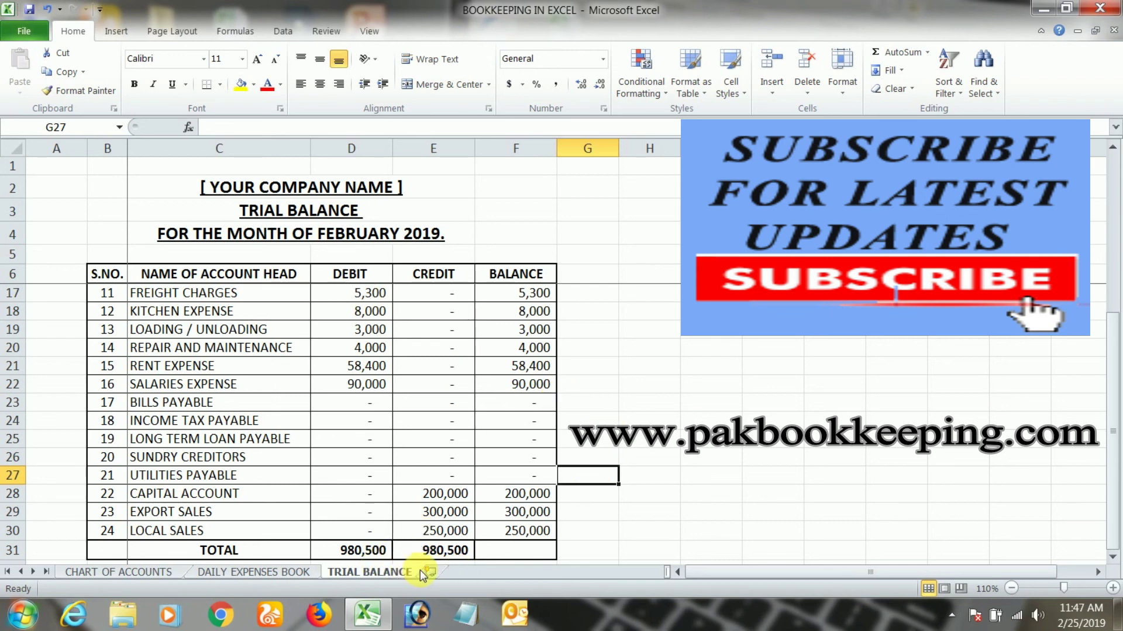
left_click(244, 574)
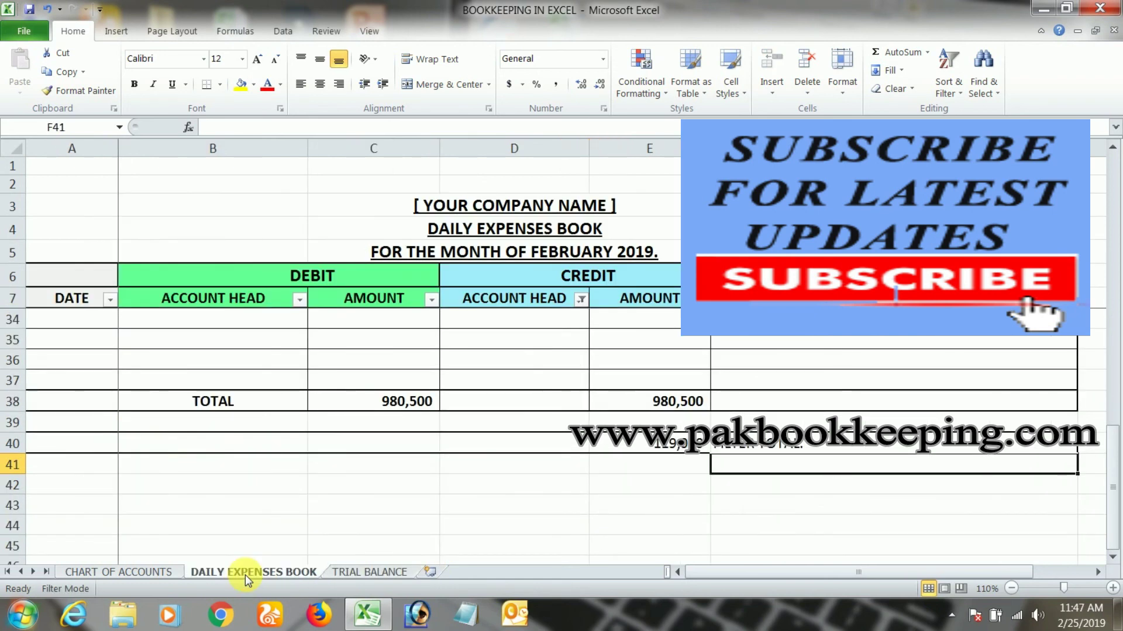